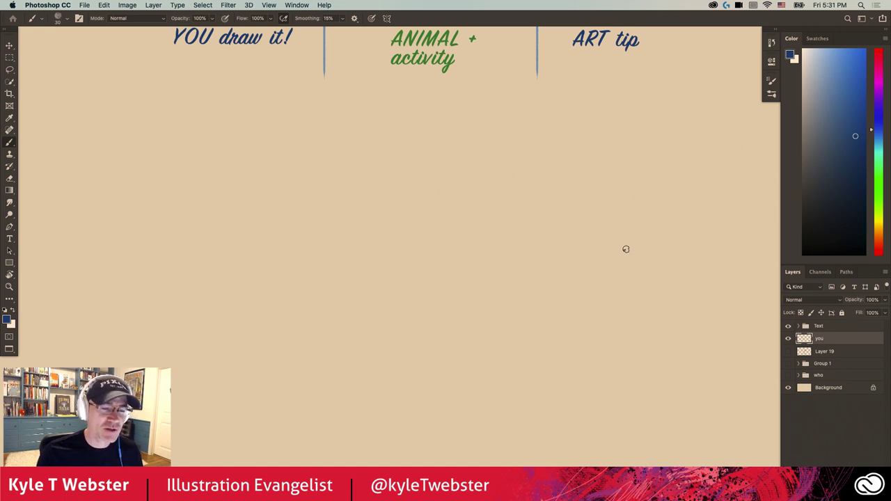
- Draw a tall, narrow triangular hat in dark blue on the "you" layer, below the ANIMAL + activity heading
{"action": "left_click_drag", "start_coordinate": [289, 248], "coordinate": [287, 252]}
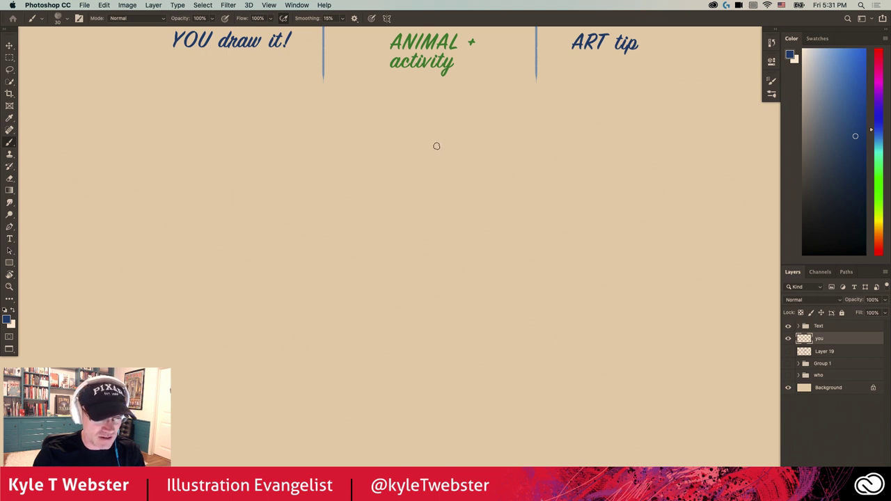
{"action": "left_click_drag", "start_coordinate": [437, 146], "coordinate": [454, 201]}
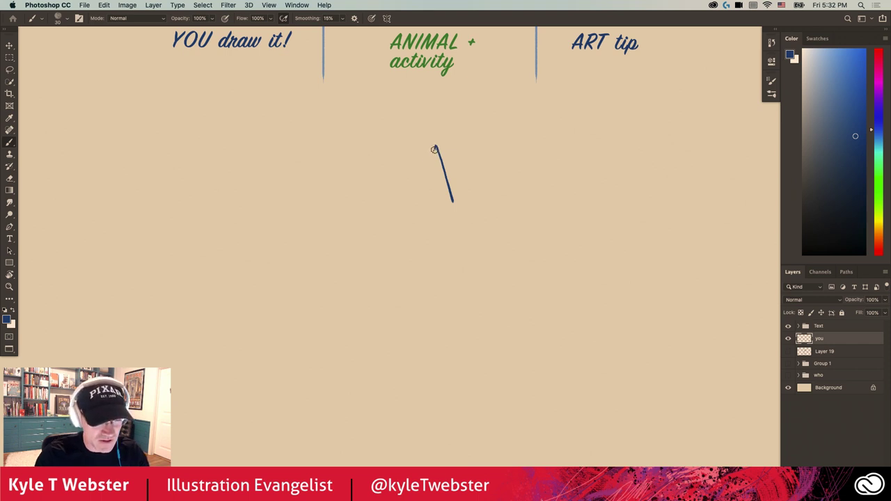
{"action": "left_click_drag", "start_coordinate": [436, 147], "coordinate": [418, 202]}
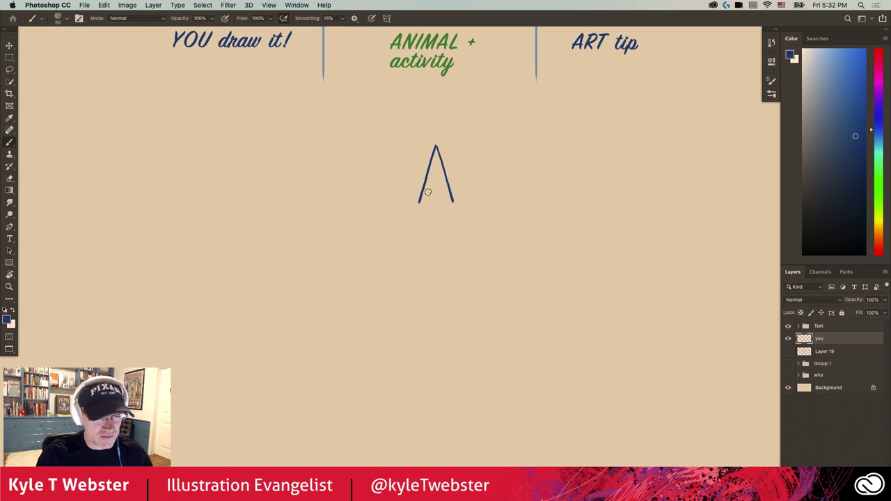
{"action": "left_click_drag", "start_coordinate": [451, 202], "coordinate": [419, 203]}
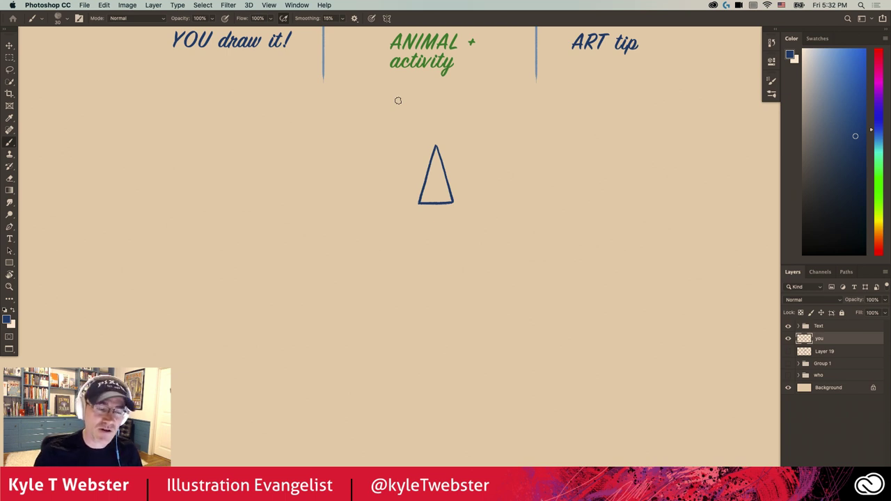
- Draw two long, pointed locks of hair curving down from the hat's base corners and parting at its centre
{"action": "left_click_drag", "start_coordinate": [368, 229], "coordinate": [360, 216]}
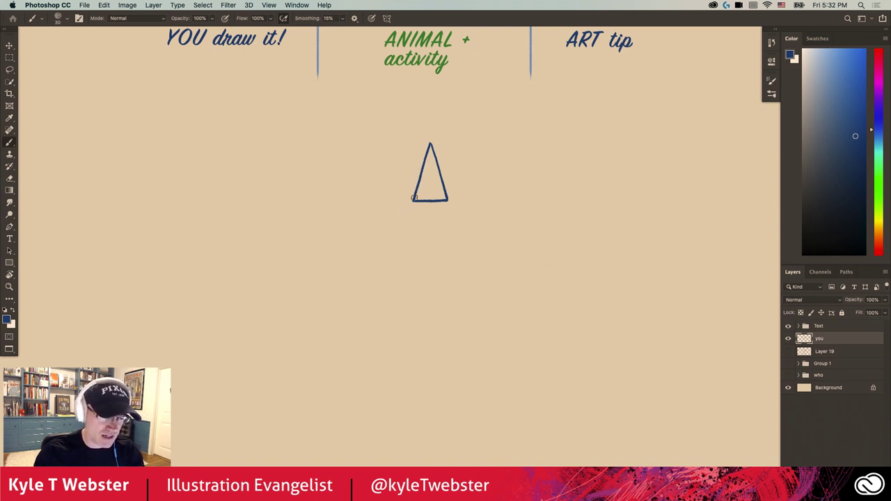
{"action": "left_click_drag", "start_coordinate": [415, 196], "coordinate": [407, 245]}
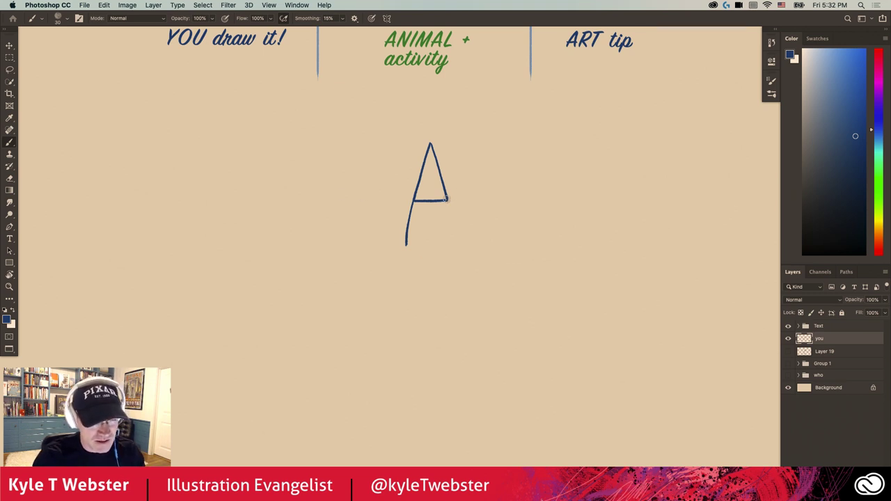
{"action": "left_click_drag", "start_coordinate": [447, 200], "coordinate": [455, 244]}
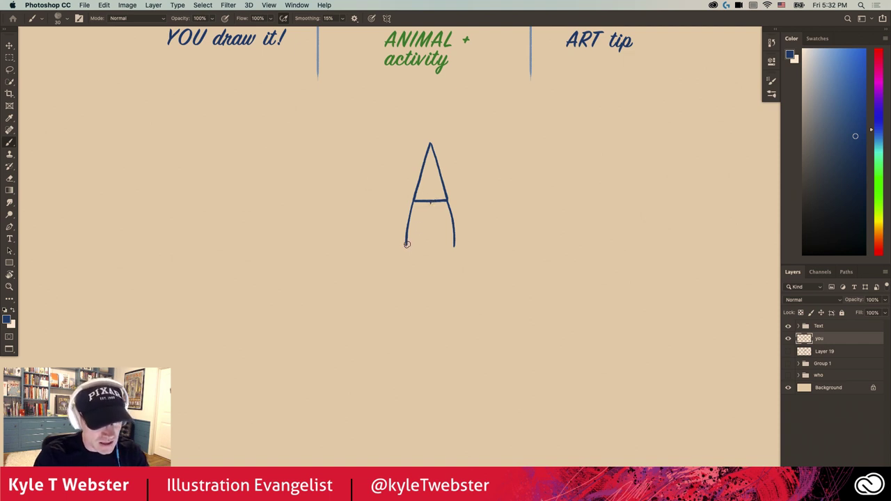
{"action": "left_click_drag", "start_coordinate": [406, 244], "coordinate": [430, 203]}
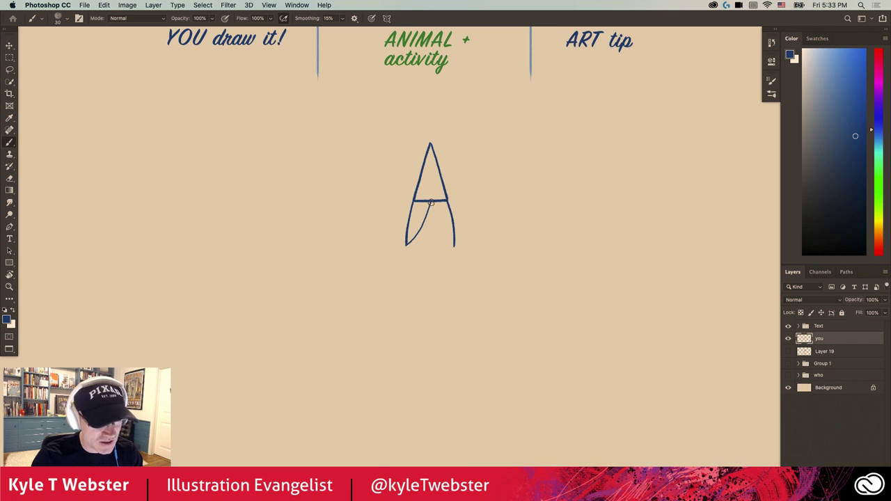
{"action": "left_click_drag", "start_coordinate": [430, 201], "coordinate": [454, 246]}
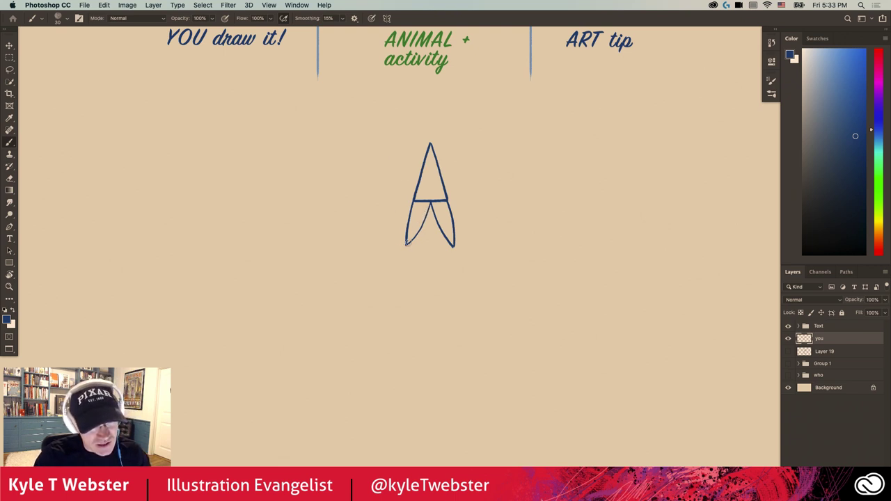
- Draw short sloping shoulder lines outward from the hair tips and a pointed, V-shaped beard outline between the locks
{"action": "left_click_drag", "start_coordinate": [407, 243], "coordinate": [396, 252]}
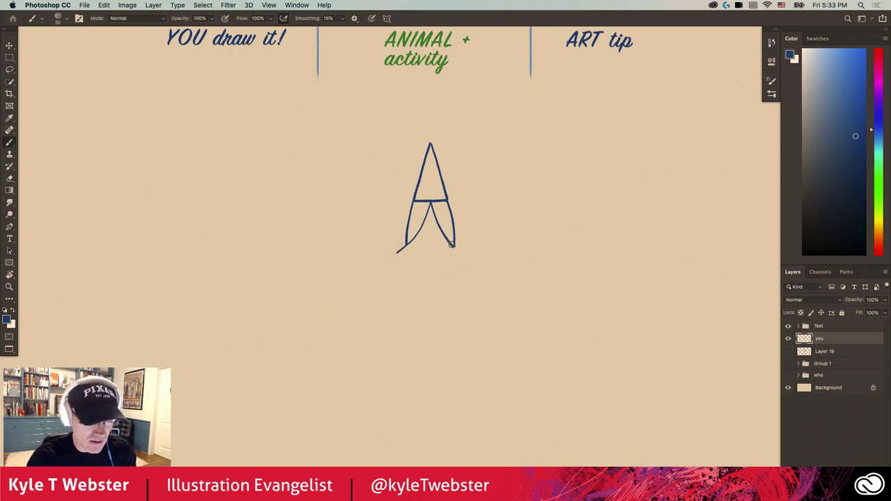
{"action": "left_click_drag", "start_coordinate": [452, 245], "coordinate": [462, 256]}
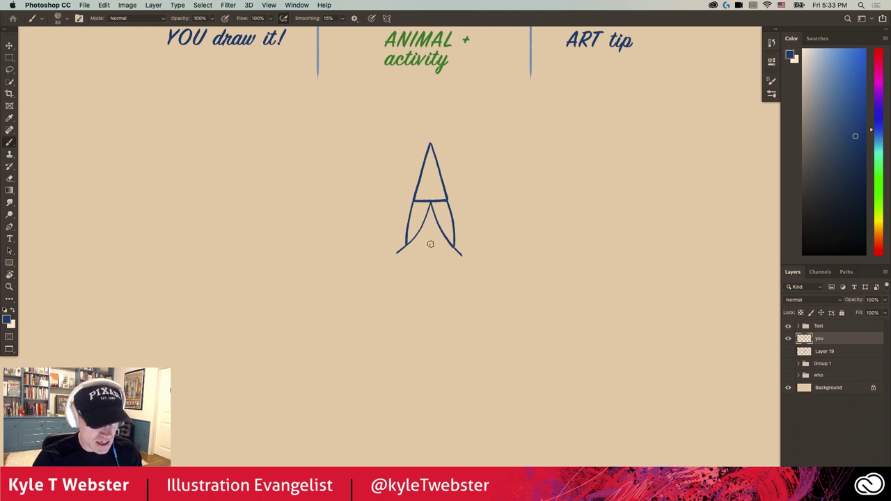
{"action": "left_click", "coordinate": [430, 285]}
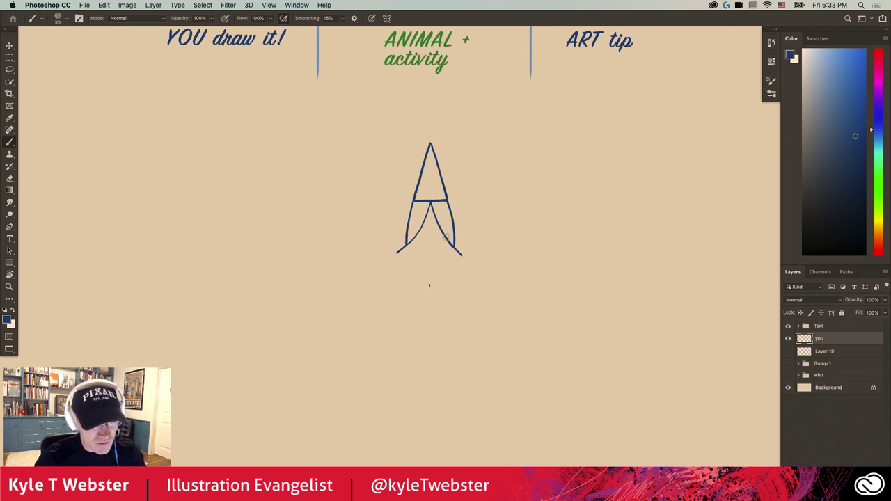
{"action": "left_click_drag", "start_coordinate": [429, 285], "coordinate": [446, 245]}
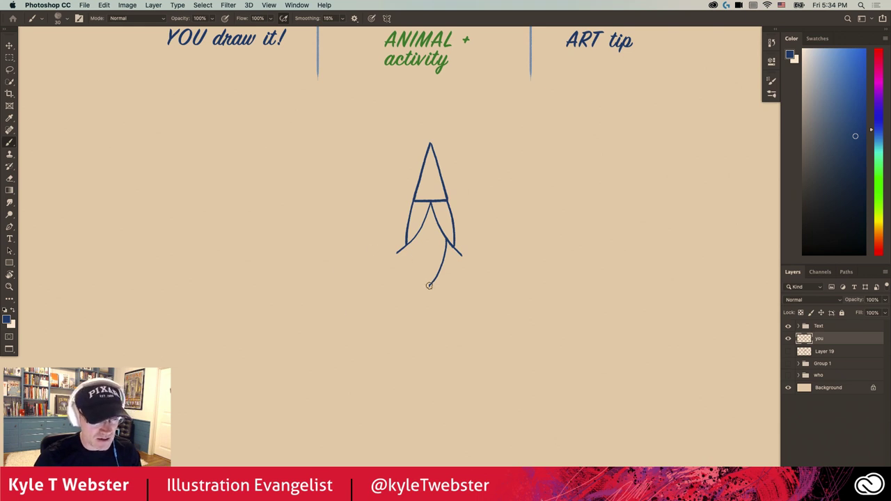
{"action": "left_click_drag", "start_coordinate": [429, 286], "coordinate": [413, 244]}
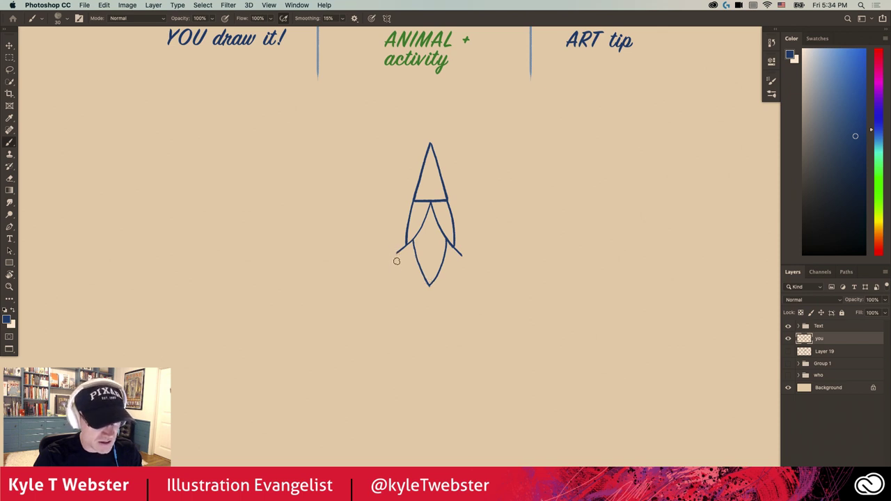
- Draw the torso sides tapering down from the shoulders and close them with a straight waistline
{"action": "left_click_drag", "start_coordinate": [395, 253], "coordinate": [411, 298]}
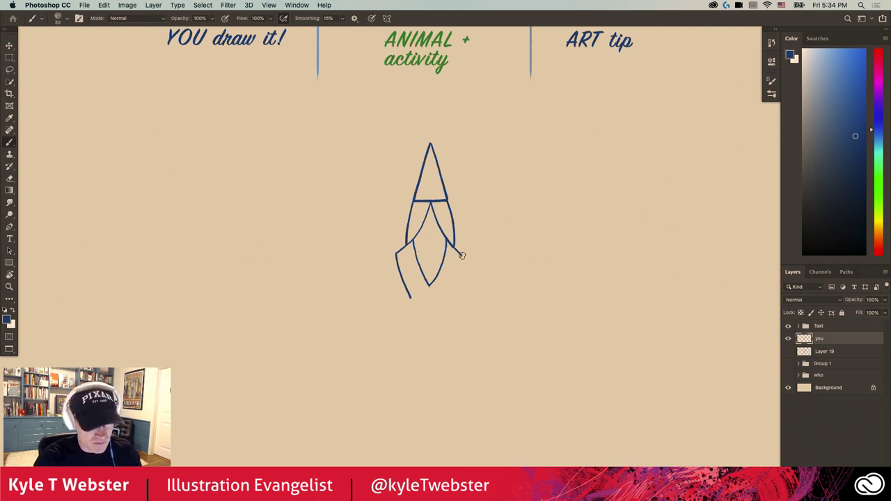
{"action": "left_click_drag", "start_coordinate": [462, 255], "coordinate": [448, 299]}
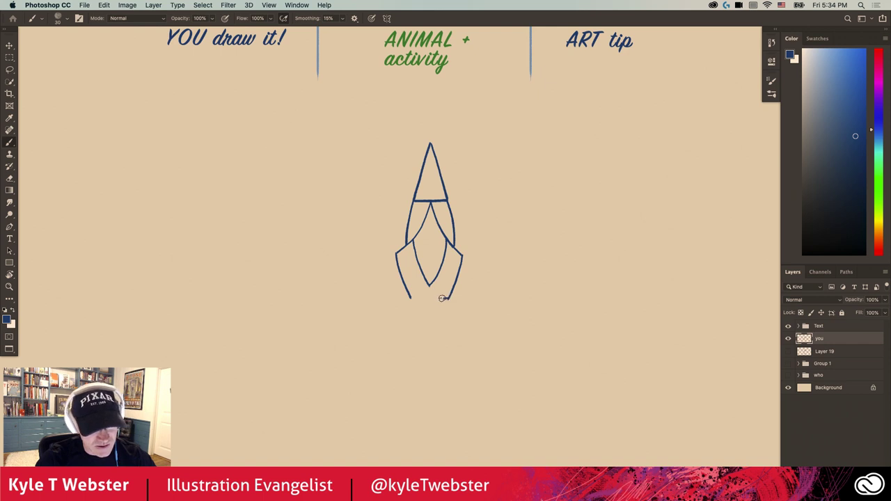
{"action": "left_click_drag", "start_coordinate": [442, 298], "coordinate": [408, 298]}
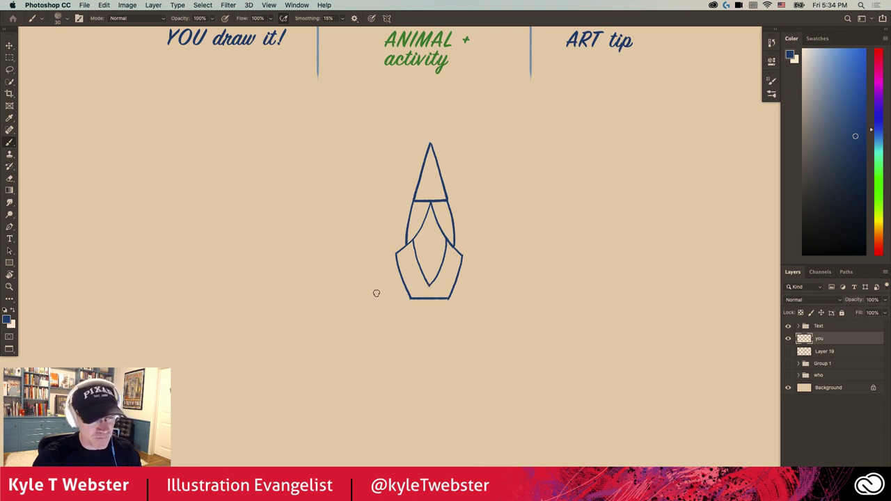
- Draw two long wavy lines flaring down from the ends of the waistline as the robe's skirt
{"action": "left_click_drag", "start_coordinate": [358, 289], "coordinate": [354, 273]}
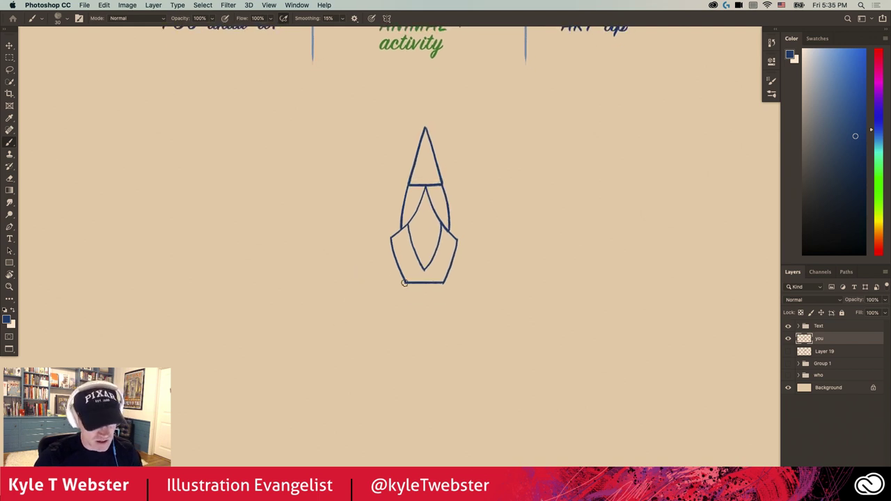
{"action": "left_click_drag", "start_coordinate": [404, 281], "coordinate": [368, 433]}
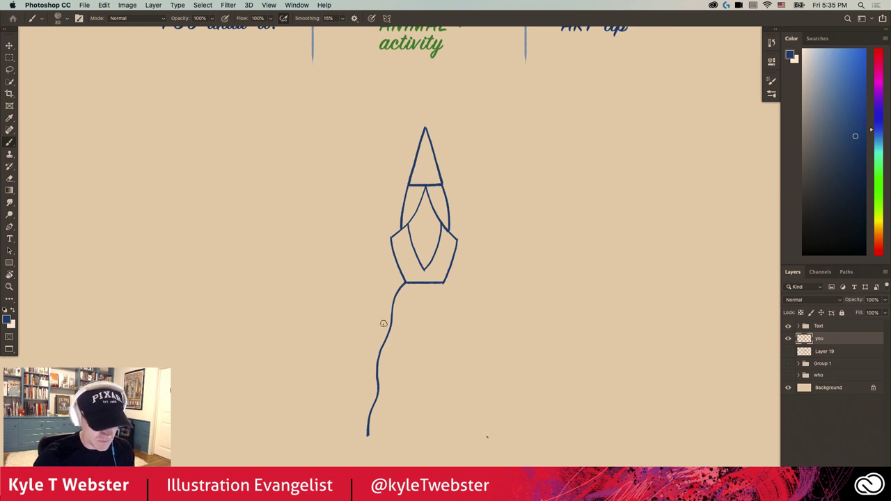
{"action": "left_click_drag", "start_coordinate": [444, 285], "coordinate": [487, 439]}
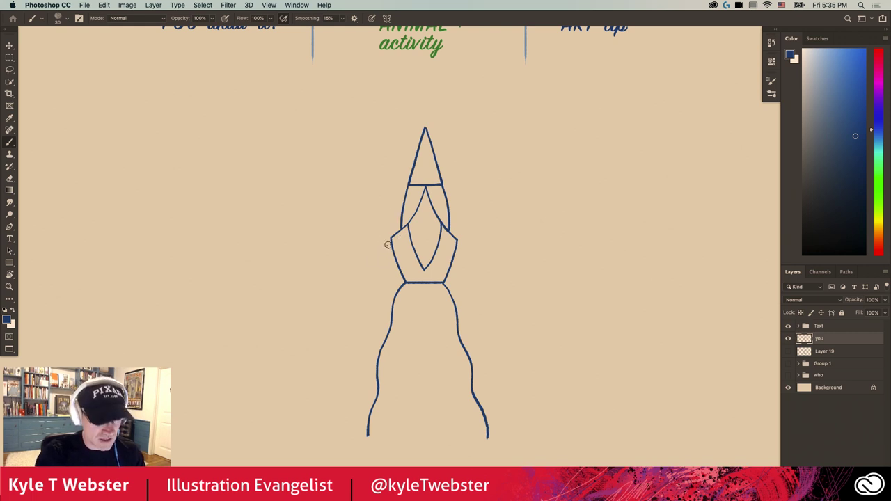
- Draw a straight hanging sleeve from the left shoulder and a raised arm with a wide, drooping sleeve from the right shoulder
{"action": "mouse_move", "coordinate": [389, 239]}
{"action": "left_mouse_down"}
{"action": "mouse_move", "coordinate": [366, 313]}
{"action": "mouse_move", "coordinate": [392, 322]}
{"action": "left_mouse_up"}
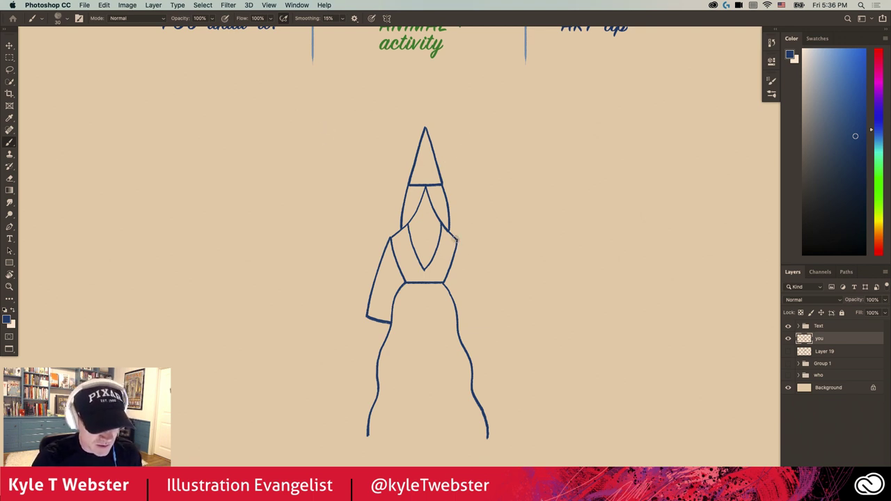
{"action": "left_click_drag", "start_coordinate": [457, 241], "coordinate": [479, 259]}
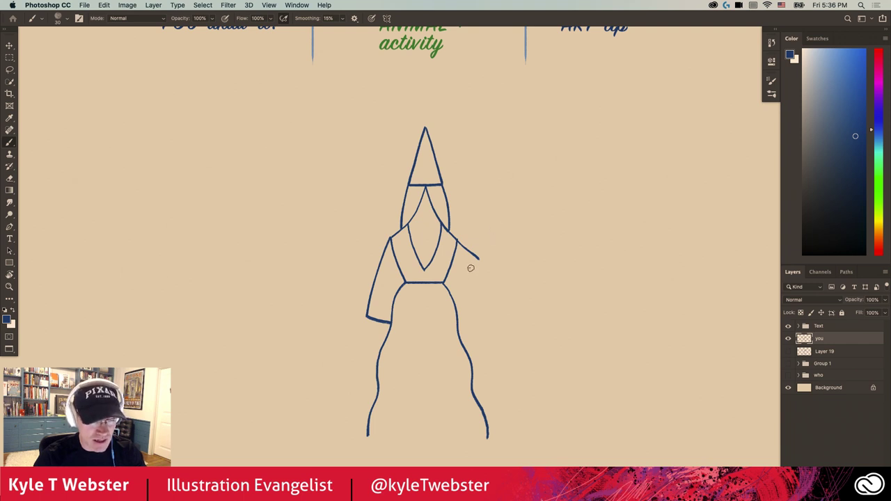
{"action": "left_click_drag", "start_coordinate": [471, 268], "coordinate": [489, 244]}
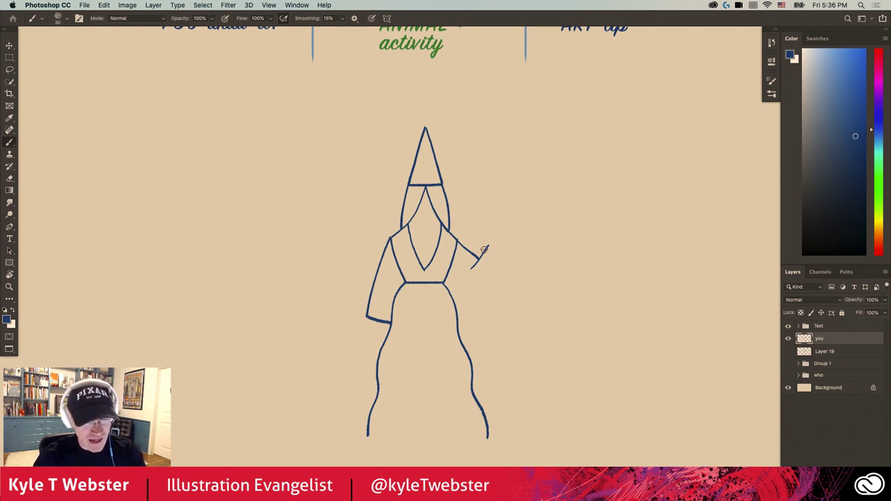
{"action": "left_click_drag", "start_coordinate": [487, 247], "coordinate": [495, 236]}
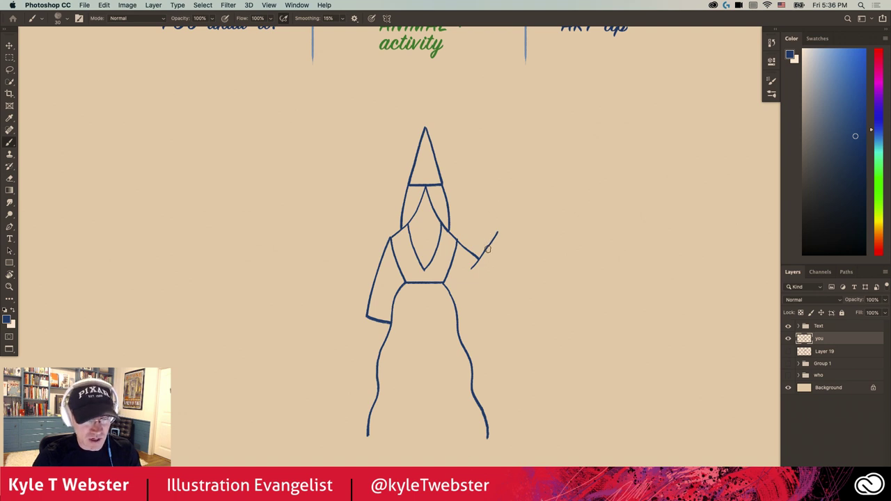
{"action": "left_click_drag", "start_coordinate": [488, 247], "coordinate": [479, 289]}
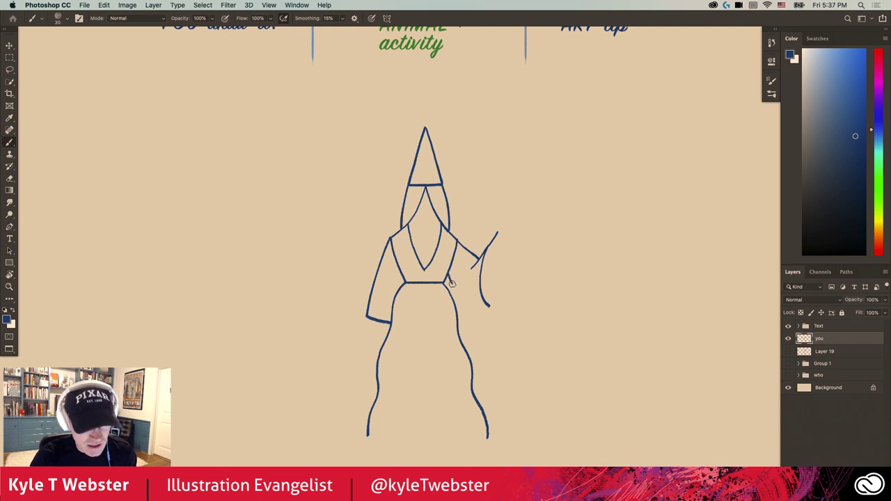
{"action": "mouse_move", "coordinate": [456, 291]}
{"action": "left_mouse_down"}
{"action": "mouse_move", "coordinate": [476, 305]}
{"action": "mouse_move", "coordinate": [490, 300]}
{"action": "left_mouse_up"}
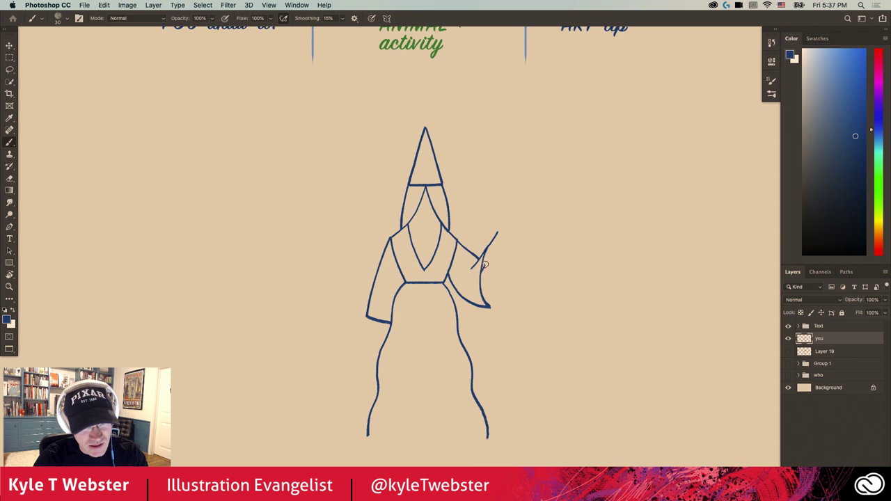
- Complete the raised forearm with an open, spread-fingered hand and draw the curved outer edge of its sleeve opening
{"action": "left_click_drag", "start_coordinate": [489, 258], "coordinate": [498, 240]}
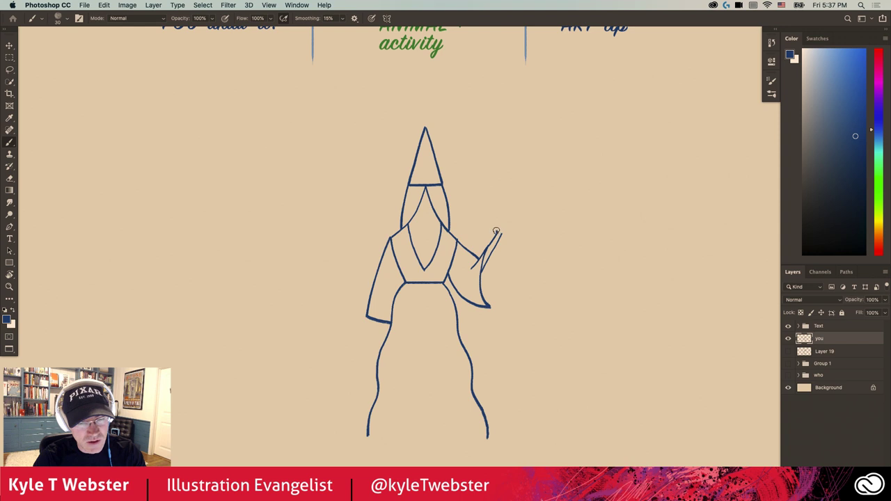
{"action": "left_click_drag", "start_coordinate": [495, 231], "coordinate": [493, 216]}
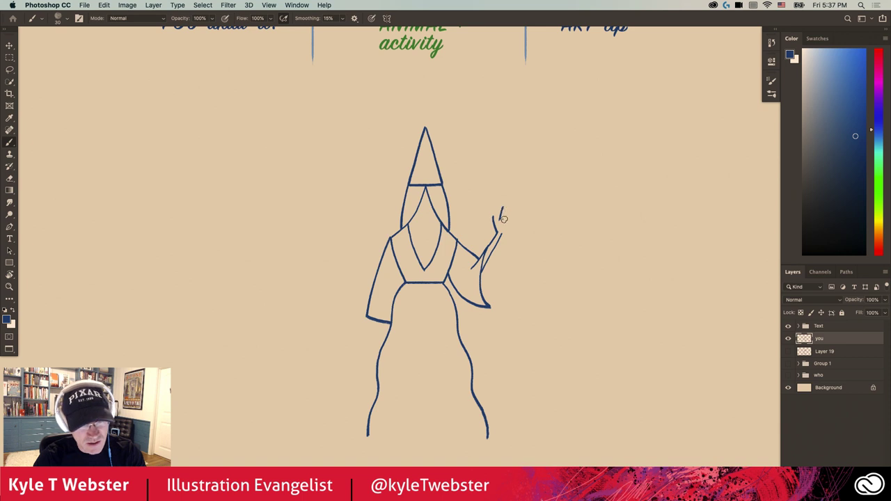
{"action": "left_click_drag", "start_coordinate": [508, 206], "coordinate": [506, 221]}
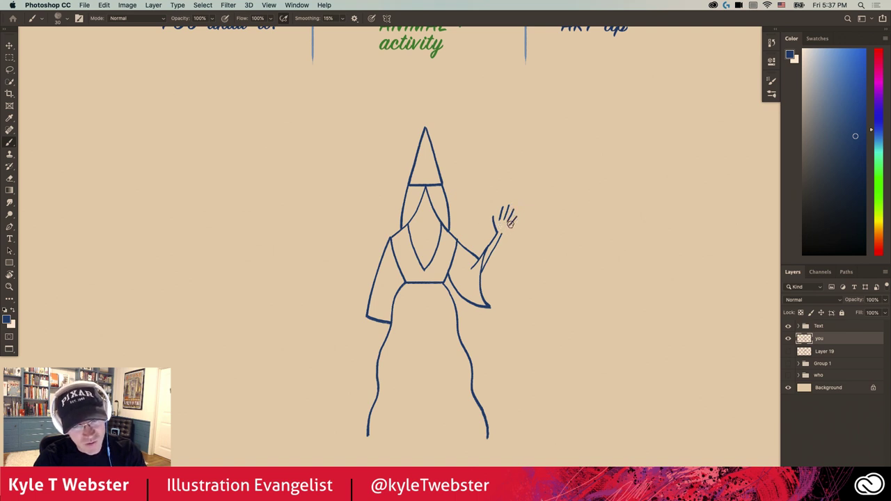
{"action": "left_click_drag", "start_coordinate": [510, 225], "coordinate": [501, 235]}
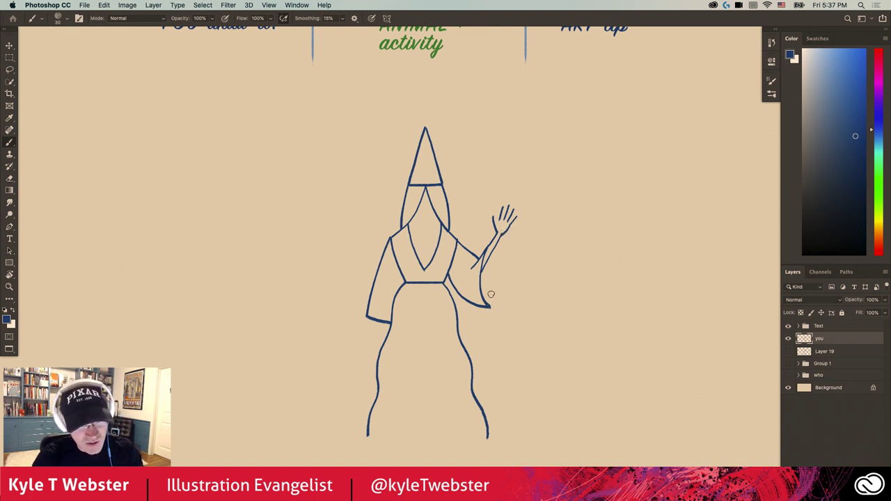
{"action": "left_click_drag", "start_coordinate": [488, 306], "coordinate": [493, 252]}
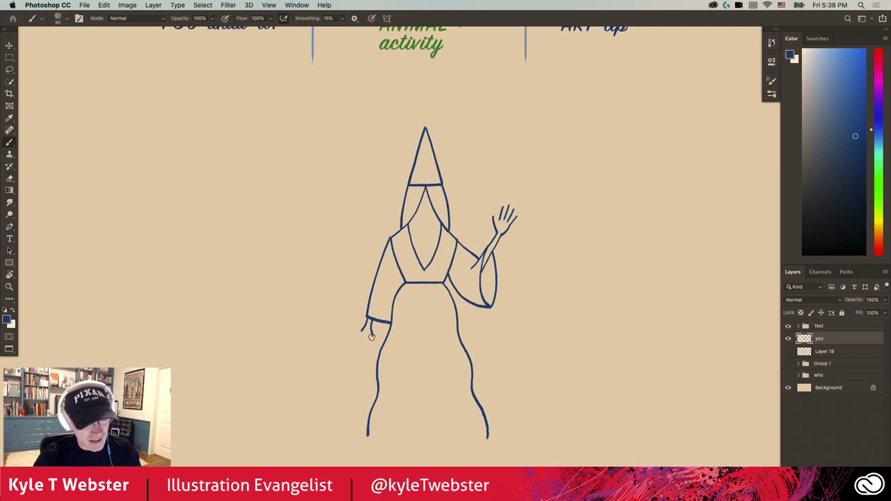
- Complete the lowered hand below the hanging sleeve as a fist gripping a thin, straight vertical stick
{"action": "left_click_drag", "start_coordinate": [369, 340], "coordinate": [367, 343]}
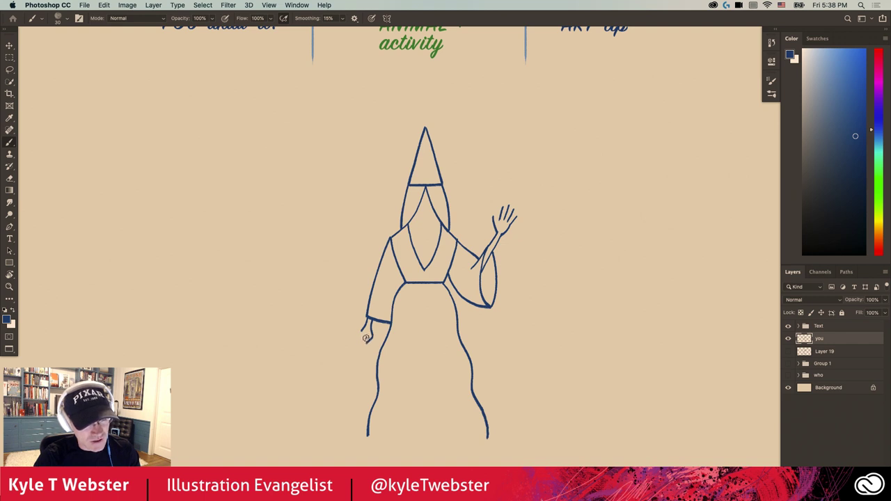
{"action": "left_click_drag", "start_coordinate": [366, 338], "coordinate": [365, 380]}
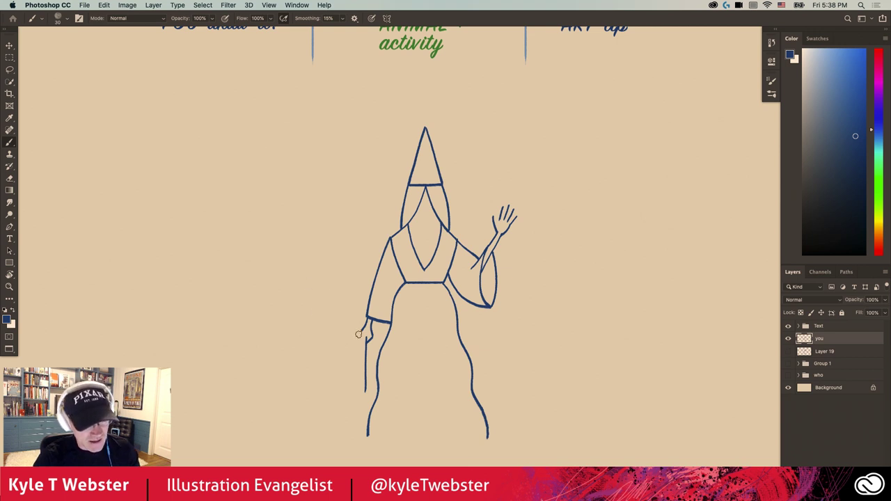
{"action": "left_click_drag", "start_coordinate": [358, 337], "coordinate": [363, 343]}
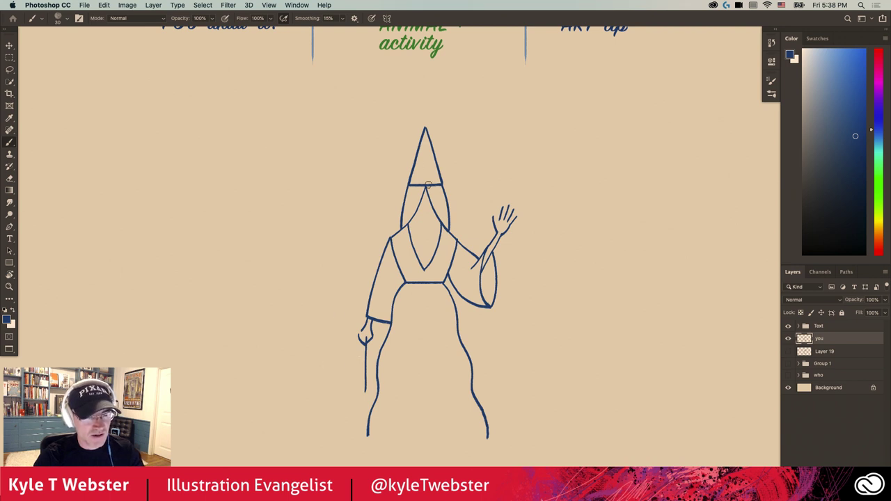
{"action": "left_click", "coordinate": [425, 216], "text": "super"}
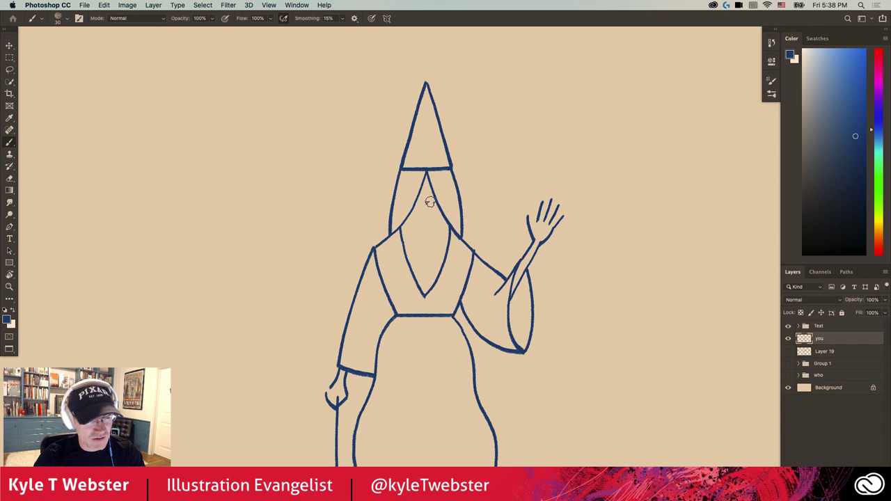
- Draw a small pointed nose with short moustache lines beside it and a short horizontal line across the upper face
{"action": "mouse_move", "coordinate": [431, 200]}
{"action": "left_mouse_down"}
{"action": "mouse_move", "coordinate": [425, 211]}
{"action": "mouse_move", "coordinate": [420, 202]}
{"action": "left_mouse_up"}
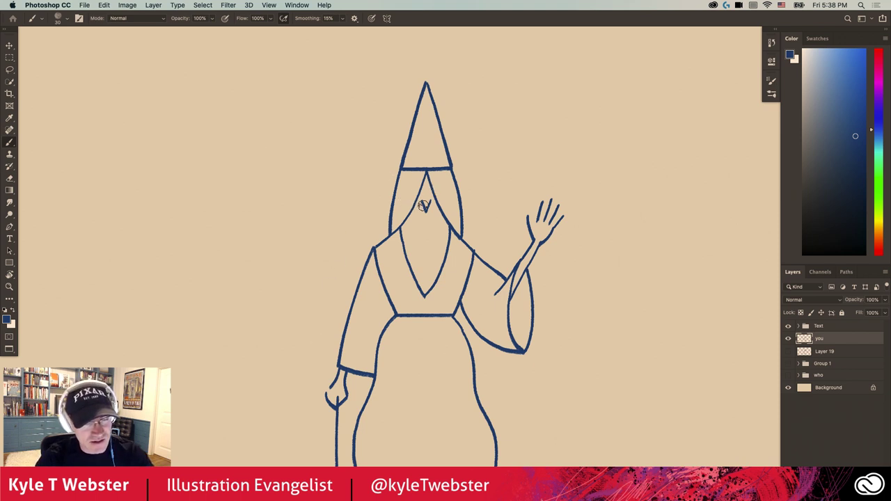
{"action": "mouse_move", "coordinate": [422, 206]}
{"action": "left_mouse_down"}
{"action": "mouse_move", "coordinate": [414, 209]}
{"action": "mouse_move", "coordinate": [438, 209]}
{"action": "left_mouse_up"}
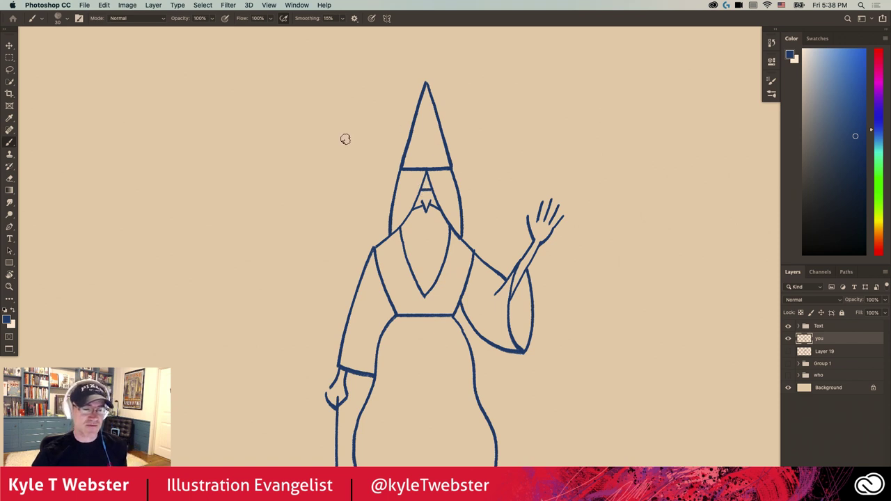
- Draw the robe's straight bottom hem as three horizontal segments, leaving two gaps for the feet
{"action": "mouse_move", "coordinate": [308, 364]}
{"action": "left_mouse_down"}
{"action": "mouse_move", "coordinate": [305, 284]}
{"action": "mouse_move", "coordinate": [314, 242]}
{"action": "left_mouse_up"}
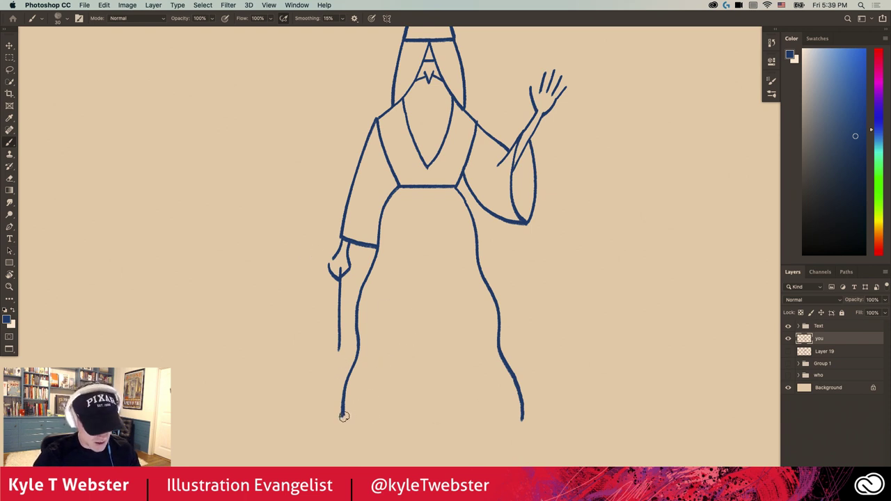
{"action": "left_click_drag", "start_coordinate": [342, 416], "coordinate": [381, 417]}
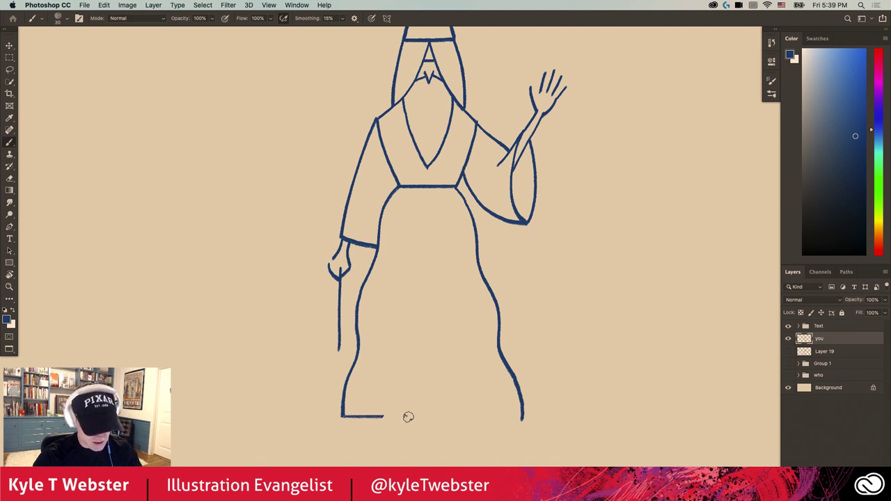
{"action": "left_click_drag", "start_coordinate": [408, 417], "coordinate": [457, 417]}
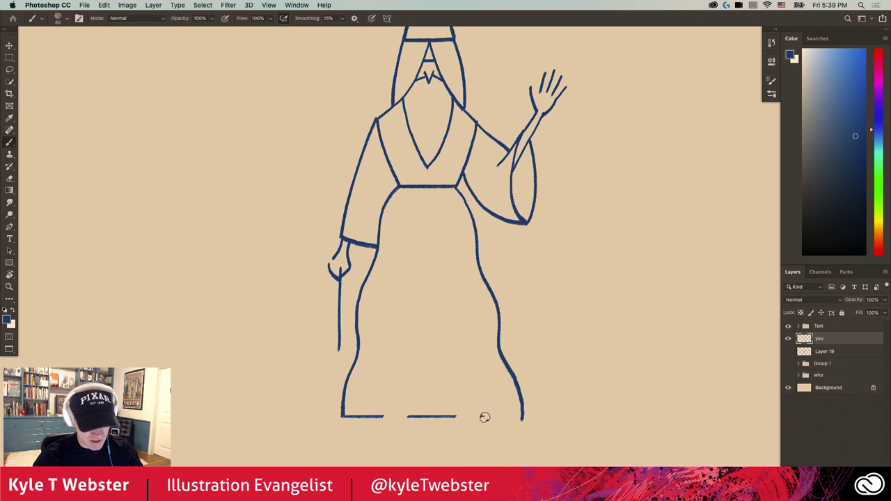
{"action": "left_click_drag", "start_coordinate": [484, 417], "coordinate": [522, 417]}
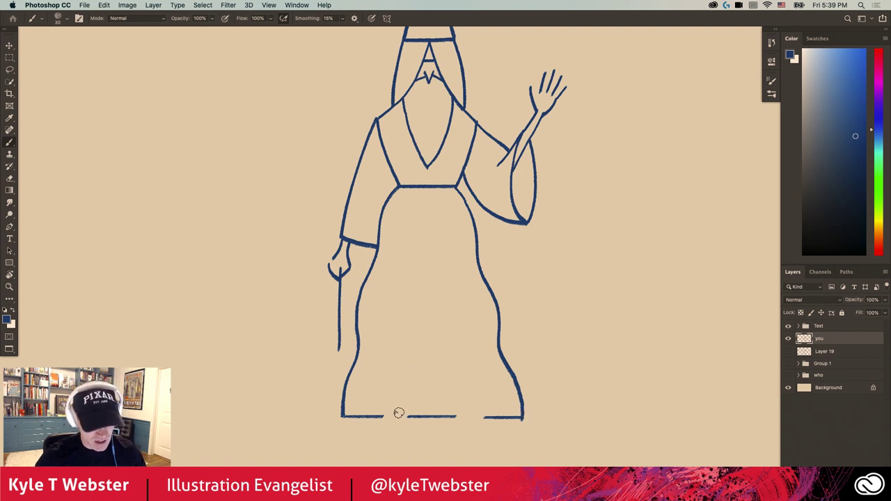
- Draw two rounded shoe tips in the hem gaps and add curved fold lines in the robe just above them
{"action": "mouse_move", "coordinate": [407, 417]}
{"action": "left_mouse_down"}
{"action": "mouse_move", "coordinate": [395, 408]}
{"action": "mouse_move", "coordinate": [381, 417]}
{"action": "left_mouse_up"}
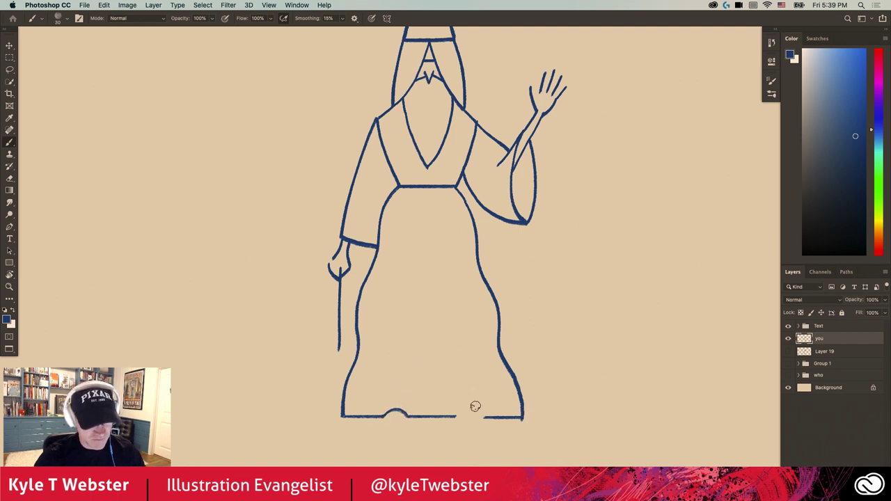
{"action": "left_click_drag", "start_coordinate": [480, 415], "coordinate": [456, 416]}
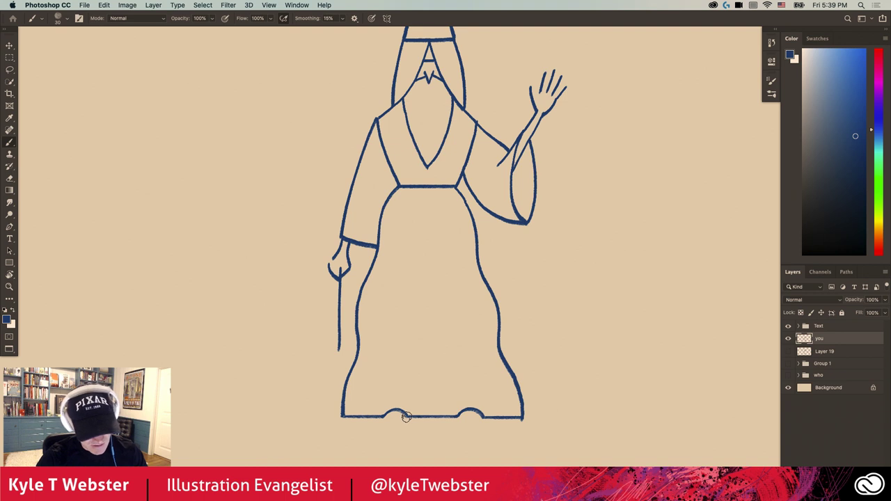
{"action": "mouse_move", "coordinate": [407, 416]}
{"action": "left_mouse_down"}
{"action": "mouse_move", "coordinate": [394, 425]}
{"action": "mouse_move", "coordinate": [384, 418]}
{"action": "left_mouse_up"}
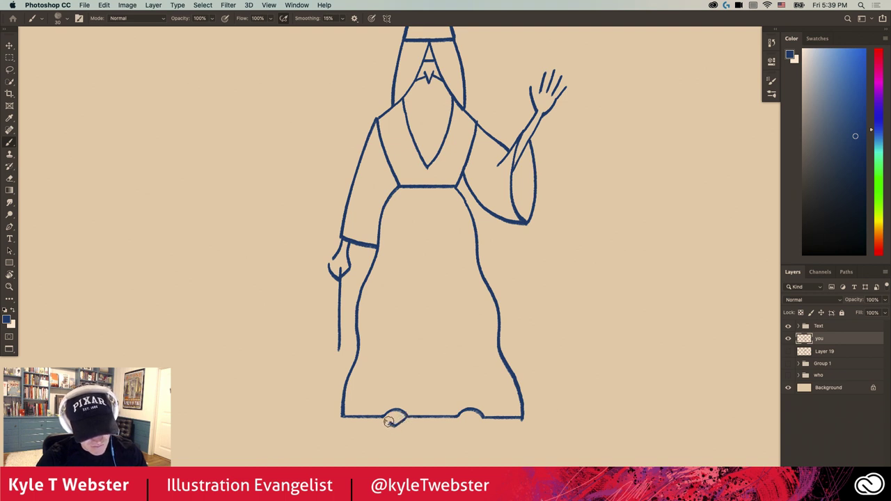
{"action": "mouse_move", "coordinate": [481, 415]}
{"action": "left_mouse_down"}
{"action": "mouse_move", "coordinate": [471, 427]}
{"action": "mouse_move", "coordinate": [458, 418]}
{"action": "left_mouse_up"}
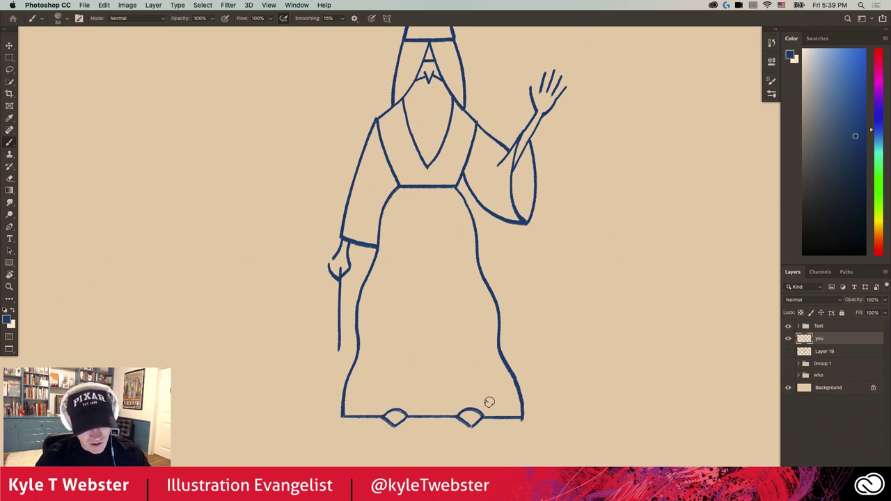
{"action": "left_click_drag", "start_coordinate": [488, 401], "coordinate": [374, 405]}
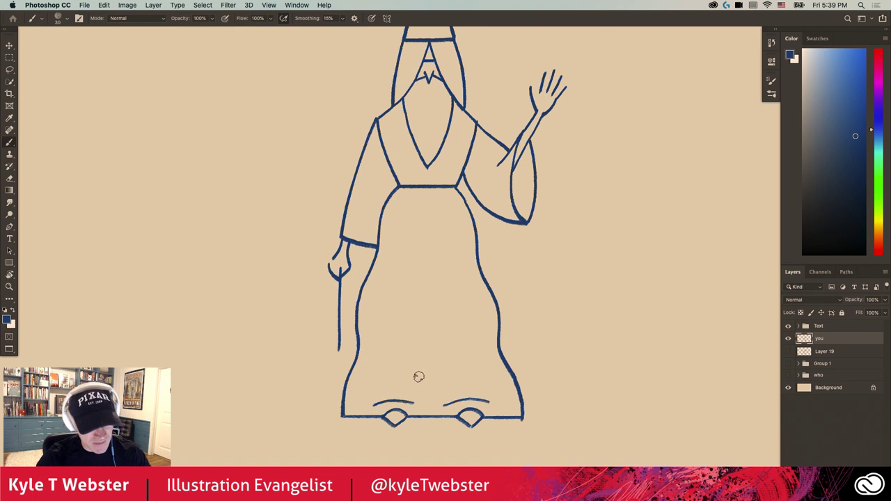
{"action": "left_click_drag", "start_coordinate": [466, 387], "coordinate": [391, 388]}
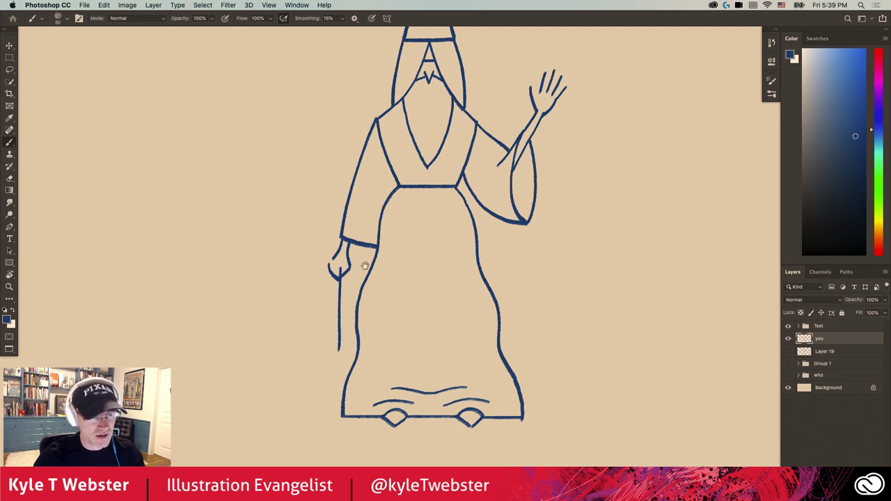
- Draw a belt by adding one horizontal line just above the waistline and another just below it
{"action": "left_click_drag", "start_coordinate": [364, 266], "coordinate": [362, 319]}
{"action": "left_click_drag", "start_coordinate": [350, 278], "coordinate": [359, 307]}
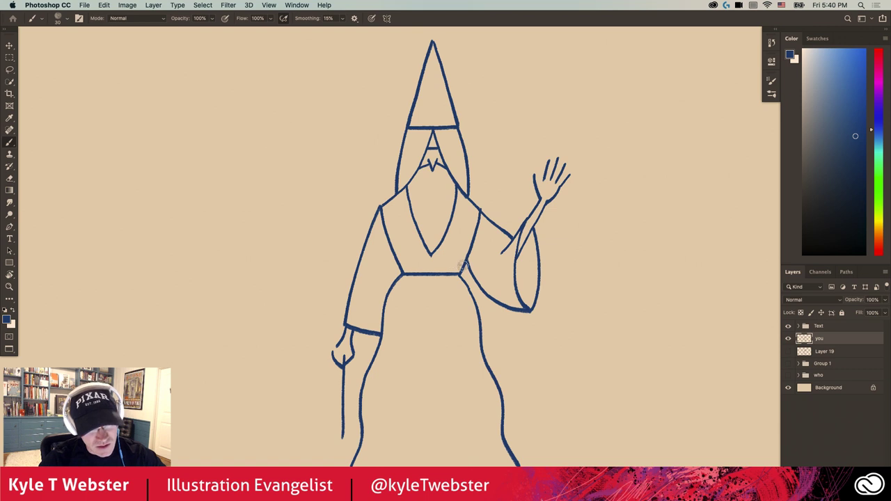
{"action": "left_click_drag", "start_coordinate": [463, 267], "coordinate": [401, 267]}
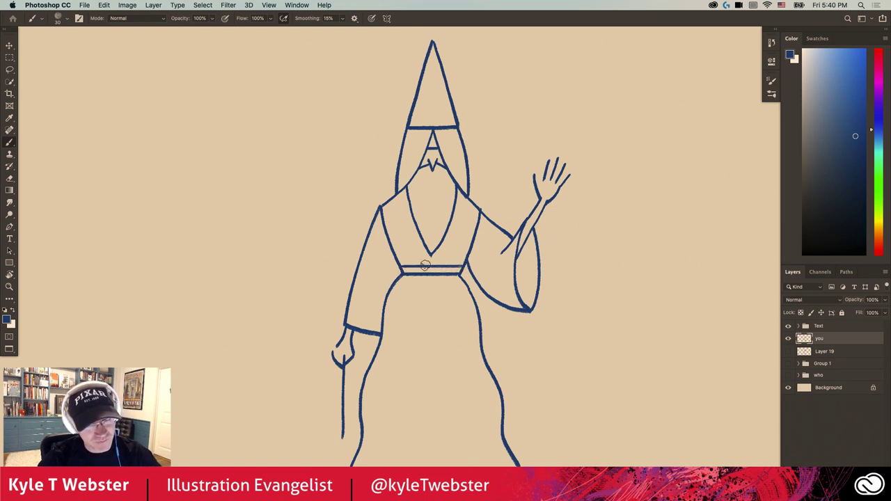
{"action": "left_click_drag", "start_coordinate": [463, 283], "coordinate": [394, 283]}
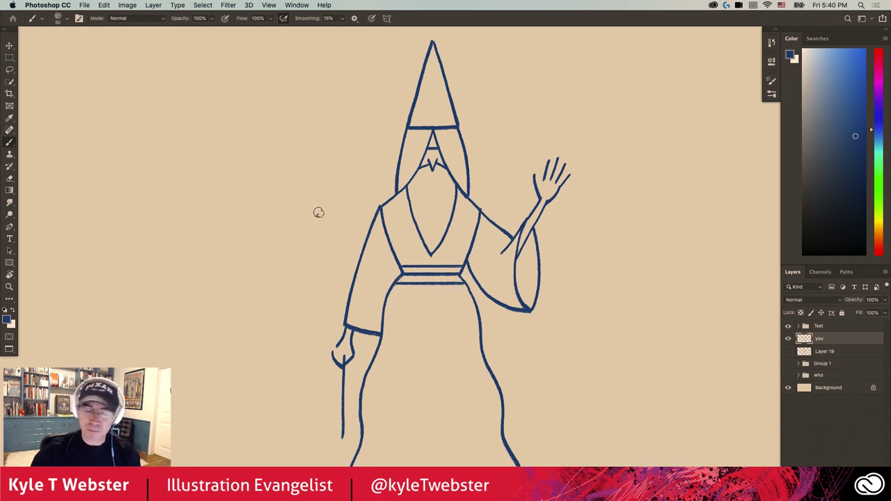
- Draw two sash ends of different lengths hanging from the belt and short vertical lines on the belt above them
{"action": "scroll", "coordinate": [319, 211], "scroll_direction": "down", "scroll_amount": 3}
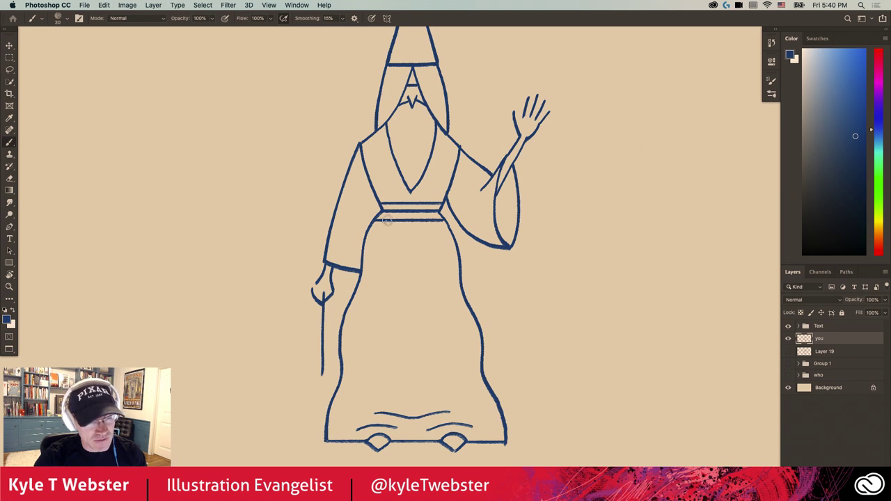
{"action": "mouse_move", "coordinate": [387, 220]}
{"action": "left_mouse_down"}
{"action": "mouse_move", "coordinate": [384, 299]}
{"action": "mouse_move", "coordinate": [394, 282]}
{"action": "mouse_move", "coordinate": [397, 221]}
{"action": "mouse_move", "coordinate": [380, 241]}
{"action": "mouse_move", "coordinate": [380, 279]}
{"action": "left_mouse_up"}
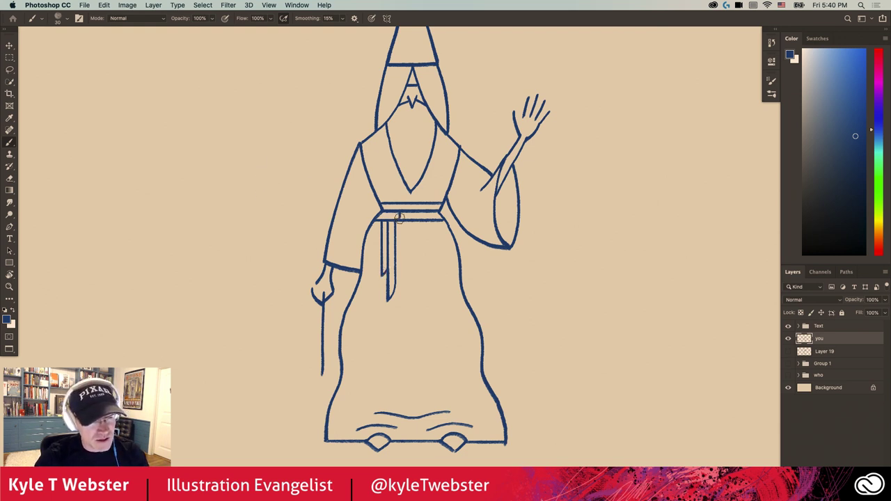
{"action": "left_click_drag", "start_coordinate": [393, 212], "coordinate": [393, 220]}
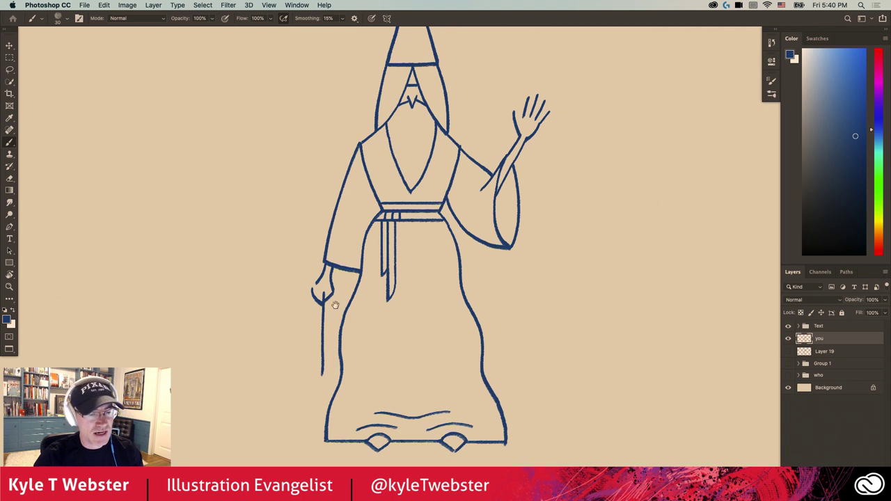
- Draw two curved strand lines in the hair on each side of the face, starting from the hat's brim
{"action": "left_click", "coordinate": [355, 327], "text": "alt"}
{"action": "left_click", "coordinate": [355, 327], "text": "alt"}
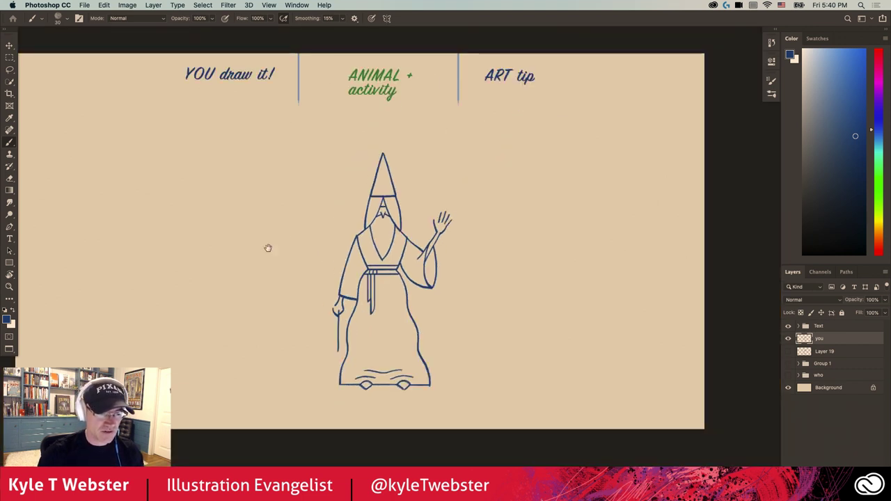
{"action": "left_click", "coordinate": [373, 263], "text": "super"}
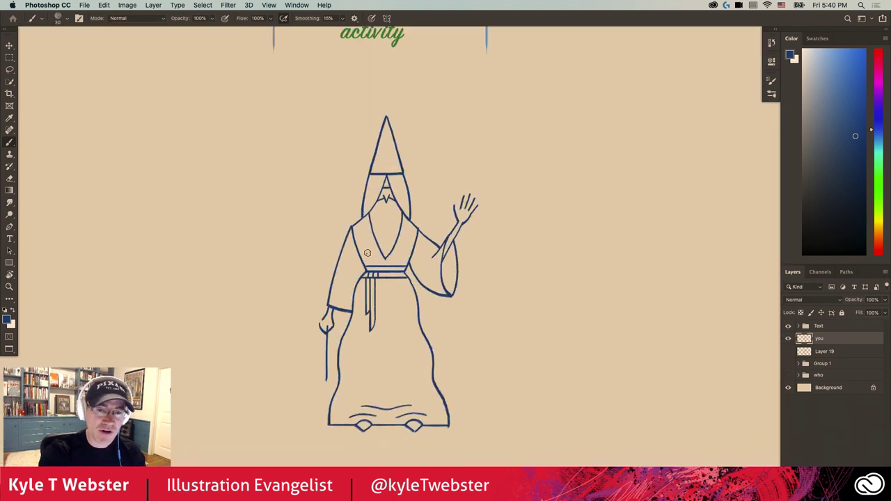
{"action": "left_click", "coordinate": [376, 194], "text": "super"}
{"action": "left_click_drag", "start_coordinate": [384, 165], "coordinate": [353, 223]}
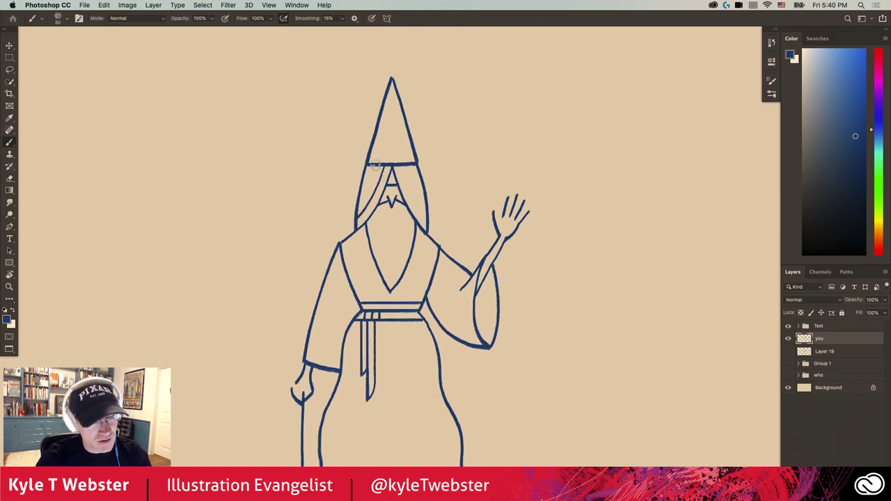
{"action": "left_click_drag", "start_coordinate": [380, 163], "coordinate": [359, 201]}
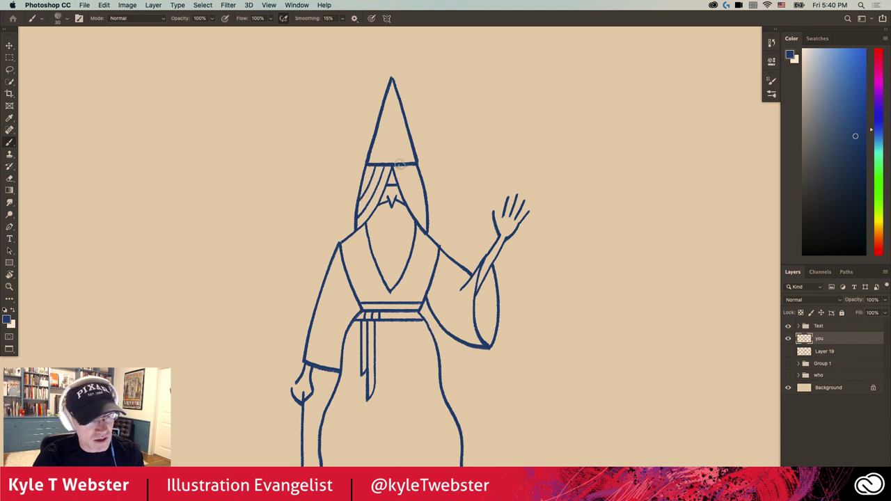
{"action": "left_click_drag", "start_coordinate": [401, 165], "coordinate": [428, 223]}
{"action": "left_click_drag", "start_coordinate": [407, 166], "coordinate": [431, 209]}
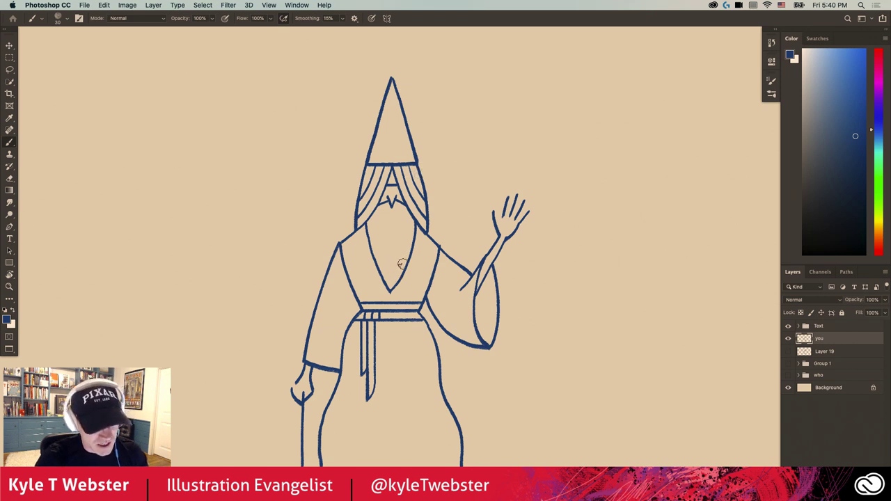
- Fill the pointed beard with five long, thin strand lines converging toward its tip
{"action": "left_click_drag", "start_coordinate": [393, 284], "coordinate": [405, 230]}
{"action": "left_click_drag", "start_coordinate": [404, 276], "coordinate": [408, 233]}
{"action": "left_click_drag", "start_coordinate": [391, 291], "coordinate": [394, 230]}
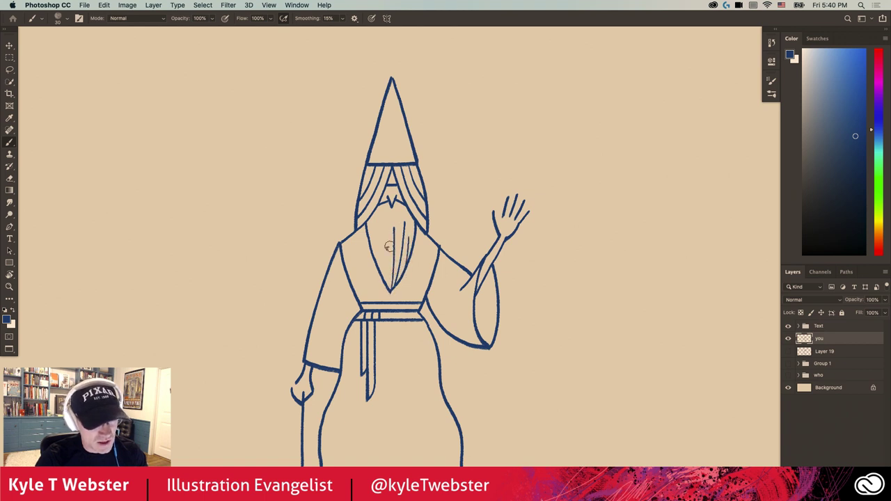
{"action": "left_click_drag", "start_coordinate": [390, 290], "coordinate": [385, 229]}
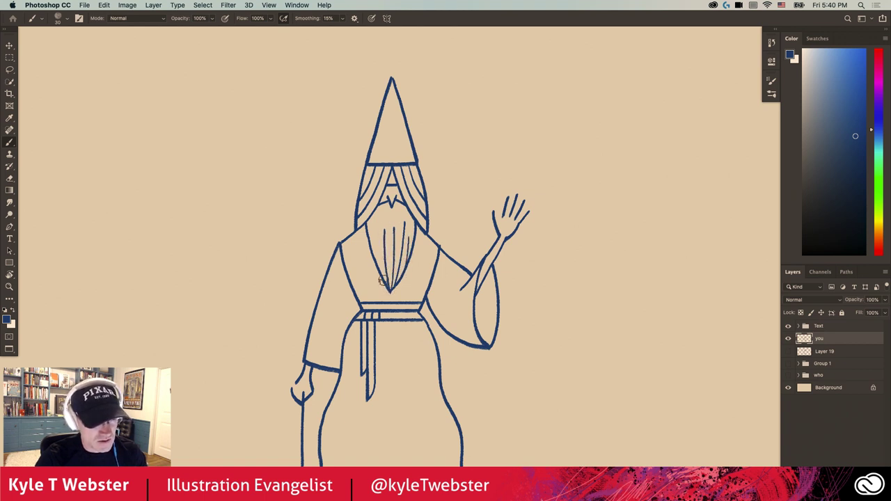
{"action": "left_click_drag", "start_coordinate": [381, 277], "coordinate": [375, 221]}
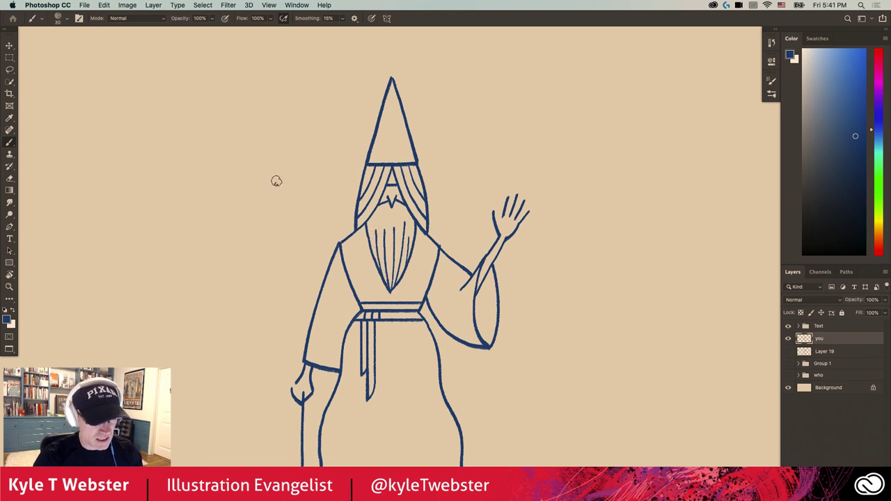
- Move the whole wizard drawing horizontally to the right side of the canvas and return to the Brush tool
{"action": "left_click", "coordinate": [319, 298], "text": "alt"}
{"action": "left_click_drag", "start_coordinate": [309, 304], "coordinate": [282, 287]}
{"action": "left_click", "coordinate": [320, 280], "text": "alt"}
{"action": "key", "text": "v"}
{"action": "left_click_drag", "start_coordinate": [360, 265], "coordinate": [571, 263]}
{"action": "key", "text": "b"}
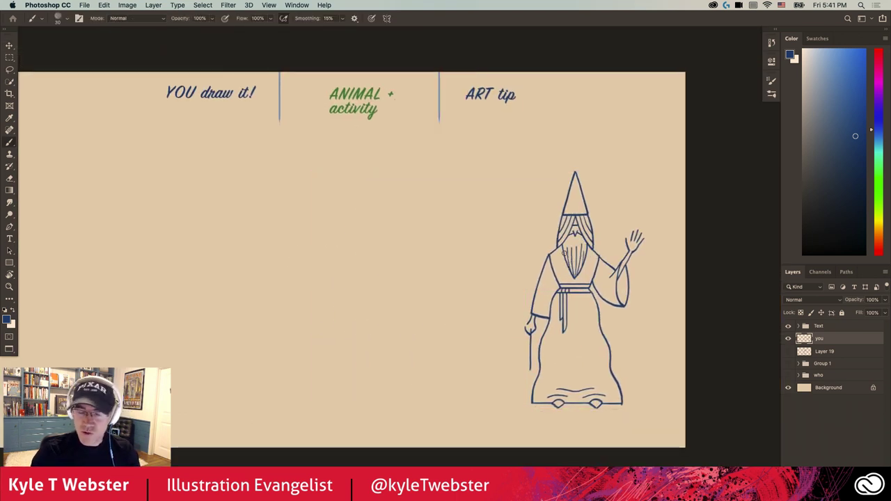
- Draw short dashes radiating around the raised hand and surround them with wavy lines as a magic effect
{"action": "left_click", "coordinate": [513, 316], "text": "super"}
{"action": "left_click_drag", "start_coordinate": [457, 312], "coordinate": [378, 302]}
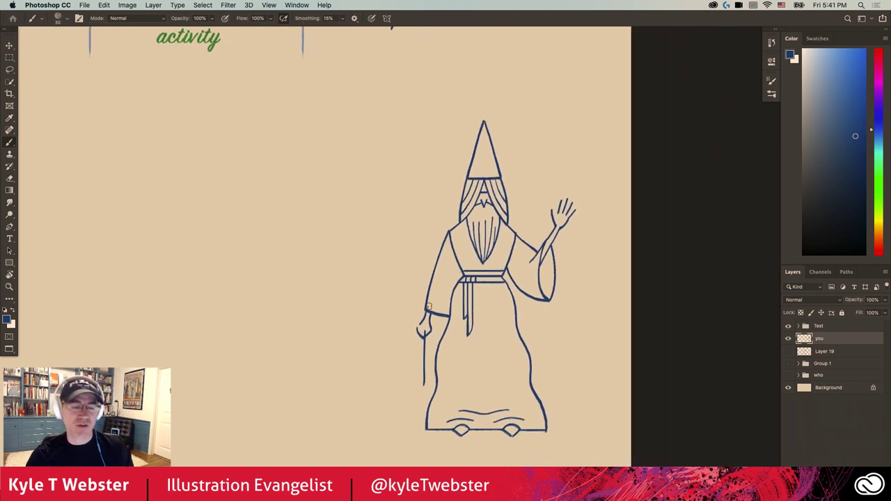
{"action": "left_click_drag", "start_coordinate": [382, 249], "coordinate": [332, 267]}
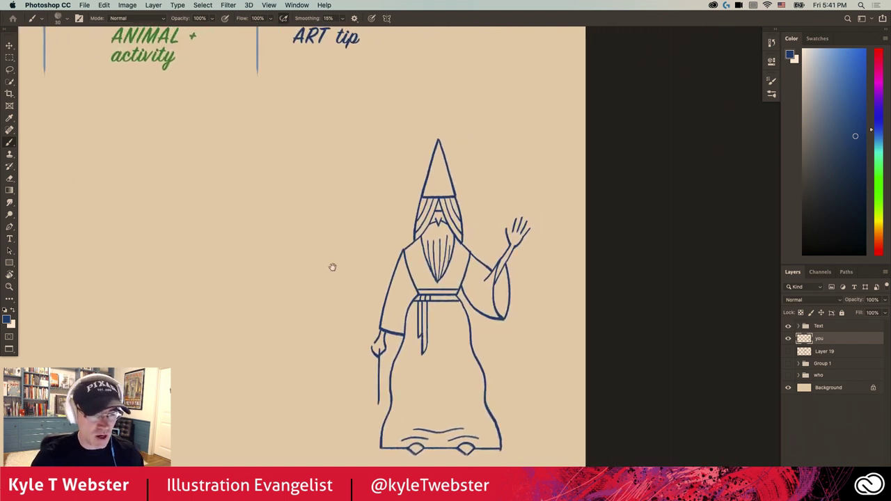
{"action": "left_click", "coordinate": [514, 229], "text": "super"}
{"action": "mouse_move", "coordinate": [500, 219]}
{"action": "left_mouse_down"}
{"action": "mouse_move", "coordinate": [464, 232]}
{"action": "mouse_move", "coordinate": [499, 188]}
{"action": "mouse_move", "coordinate": [475, 194]}
{"action": "mouse_move", "coordinate": [458, 217]}
{"action": "left_mouse_up"}
{"action": "left_click_drag", "start_coordinate": [524, 209], "coordinate": [527, 199]}
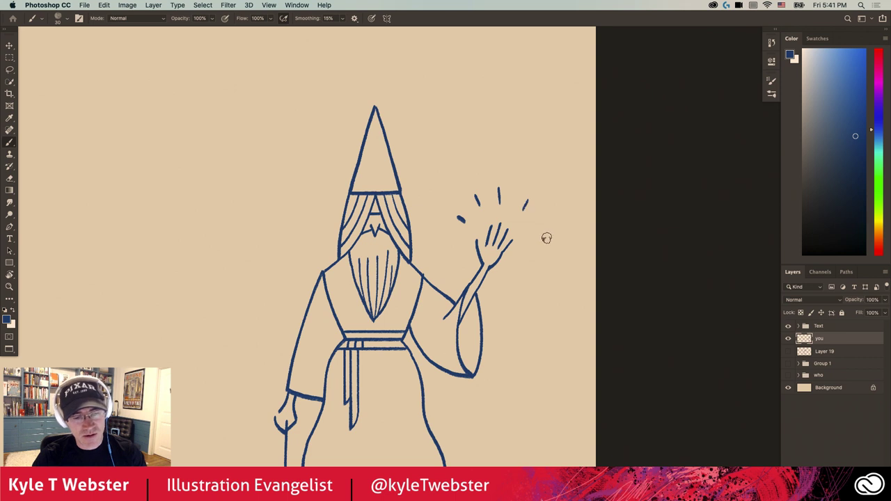
{"action": "mouse_move", "coordinate": [547, 238]}
{"action": "left_mouse_down"}
{"action": "mouse_move", "coordinate": [535, 238]}
{"action": "mouse_move", "coordinate": [517, 288]}
{"action": "left_mouse_up"}
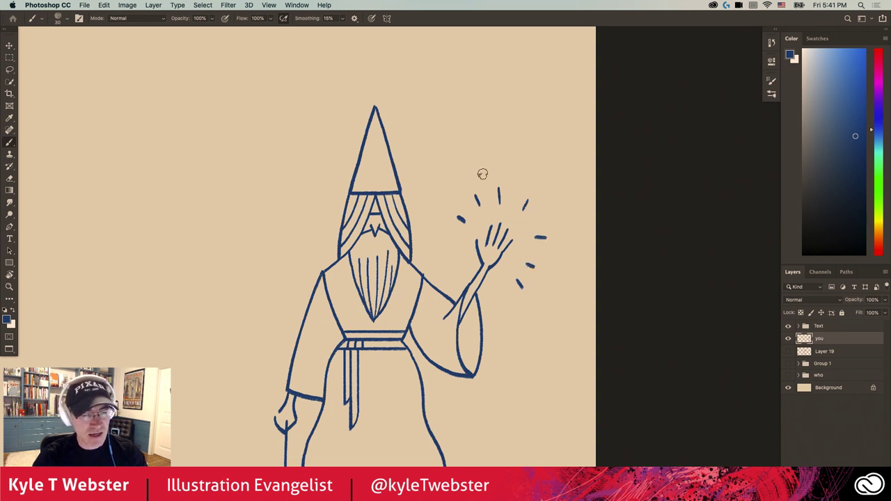
{"action": "mouse_move", "coordinate": [523, 178]}
{"action": "left_mouse_down"}
{"action": "mouse_move", "coordinate": [513, 167]}
{"action": "mouse_move", "coordinate": [484, 172]}
{"action": "mouse_move", "coordinate": [454, 185]}
{"action": "mouse_move", "coordinate": [441, 210]}
{"action": "mouse_move", "coordinate": [452, 170]}
{"action": "mouse_move", "coordinate": [508, 157]}
{"action": "mouse_move", "coordinate": [539, 178]}
{"action": "mouse_move", "coordinate": [557, 219]}
{"action": "mouse_move", "coordinate": [558, 268]}
{"action": "mouse_move", "coordinate": [569, 249]}
{"action": "mouse_move", "coordinate": [566, 214]}
{"action": "left_mouse_up"}
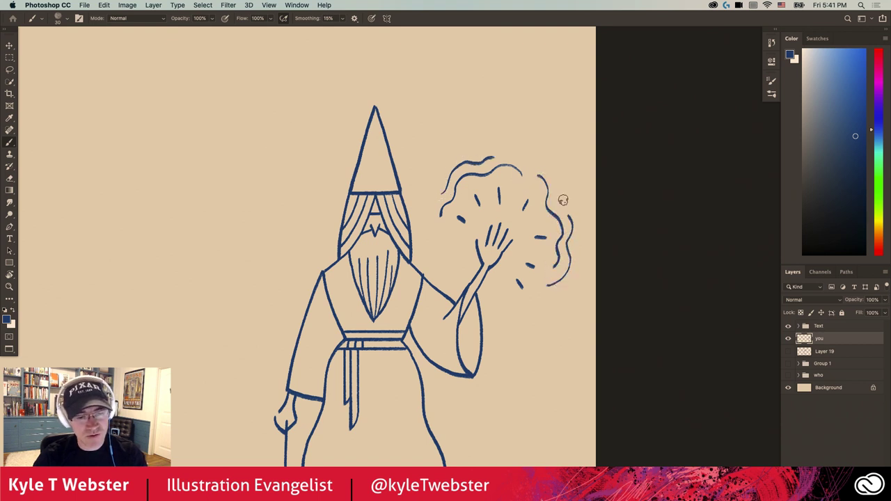
{"action": "mouse_move", "coordinate": [459, 270]}
{"action": "left_mouse_down"}
{"action": "mouse_move", "coordinate": [449, 240]}
{"action": "mouse_move", "coordinate": [448, 269]}
{"action": "left_mouse_up"}
- Draw a line across the hanging sleeve, parallel to and just above its lower edge, to form a cuff band
{"action": "left_click", "coordinate": [348, 301], "text": "alt"}
{"action": "left_click_drag", "start_coordinate": [325, 283], "coordinate": [405, 262]}
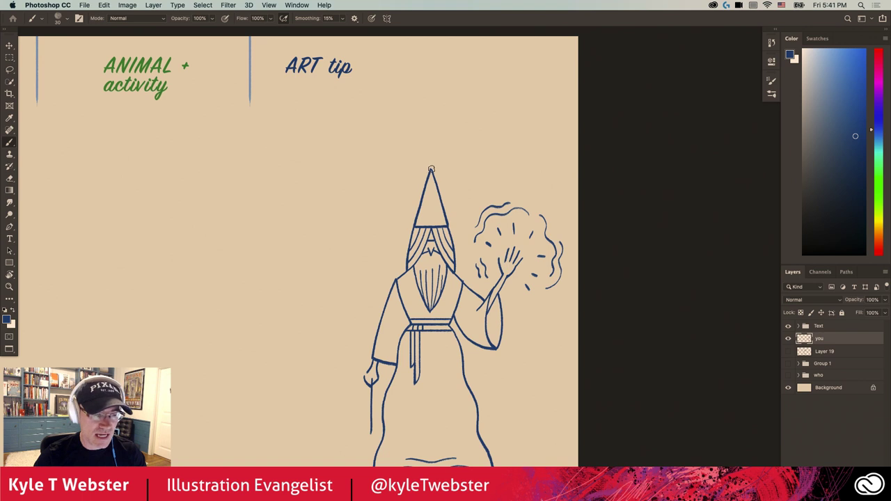
{"action": "scroll", "coordinate": [363, 282], "scroll_direction": "down", "scroll_amount": 3}
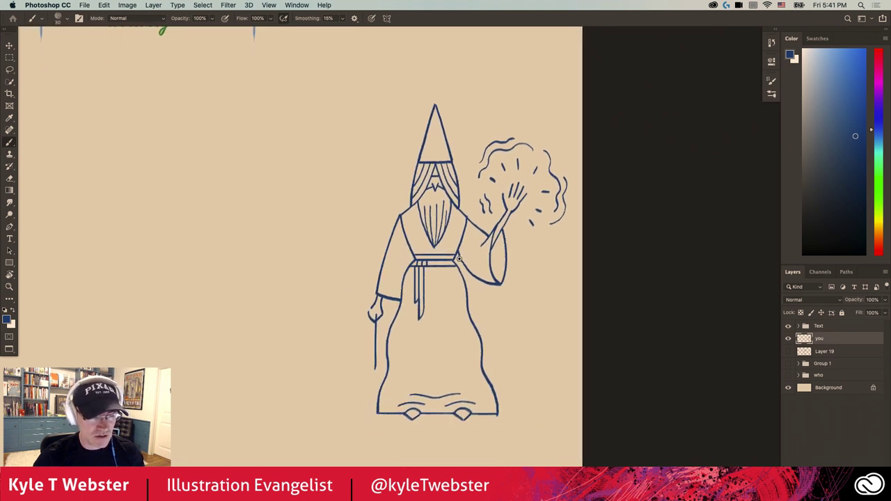
{"action": "scroll", "coordinate": [461, 257], "scroll_direction": "up", "scroll_amount": 2}
{"action": "left_click_drag", "start_coordinate": [374, 305], "coordinate": [336, 296]}
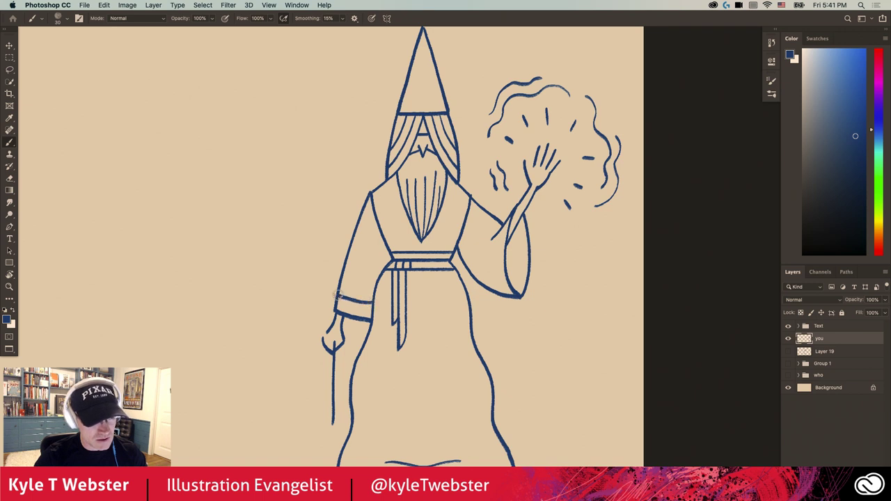
- Draw a curved line along the opening of the raised arm's sleeve to form a matching cuff band
{"action": "mouse_move", "coordinate": [502, 224]}
{"action": "left_mouse_down"}
{"action": "mouse_move", "coordinate": [492, 252]}
{"action": "mouse_move", "coordinate": [507, 298]}
{"action": "left_mouse_up"}
{"action": "scroll", "coordinate": [371, 366], "scroll_direction": "down", "scroll_amount": 4}
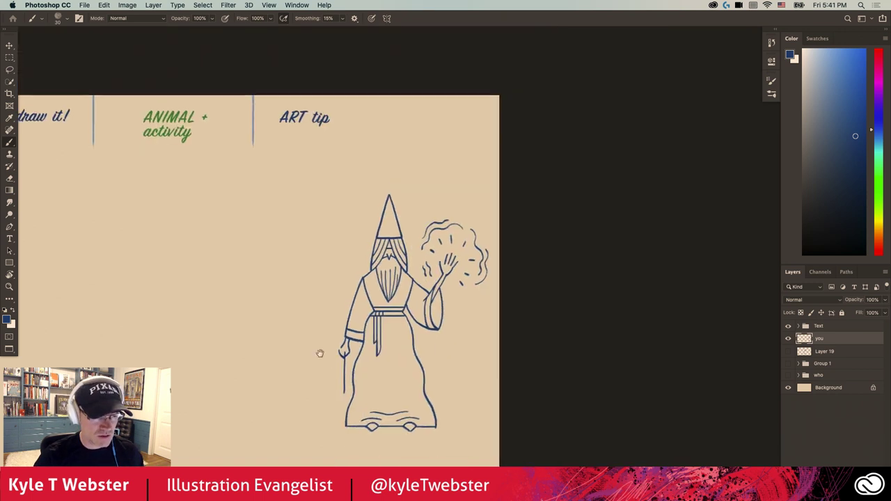
{"action": "left_click_drag", "start_coordinate": [318, 355], "coordinate": [417, 323]}
{"action": "left_click_drag", "start_coordinate": [308, 356], "coordinate": [340, 363]}
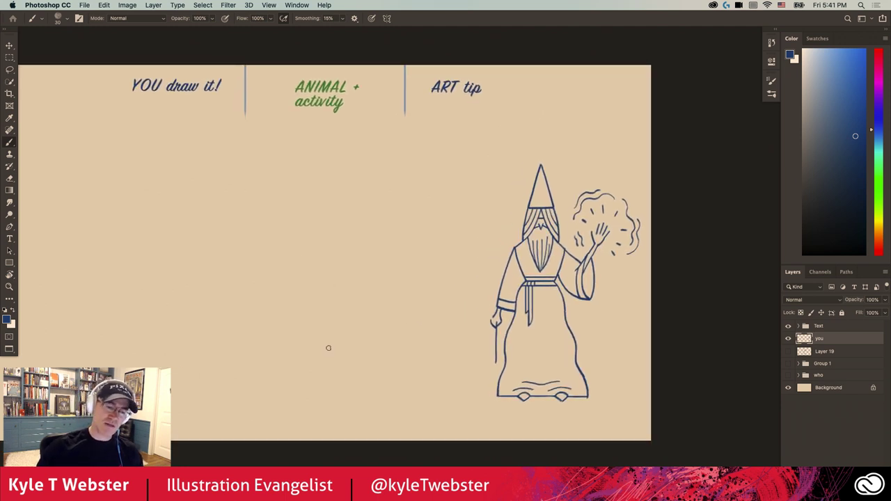
{"action": "left_click_drag", "start_coordinate": [288, 350], "coordinate": [389, 368]}
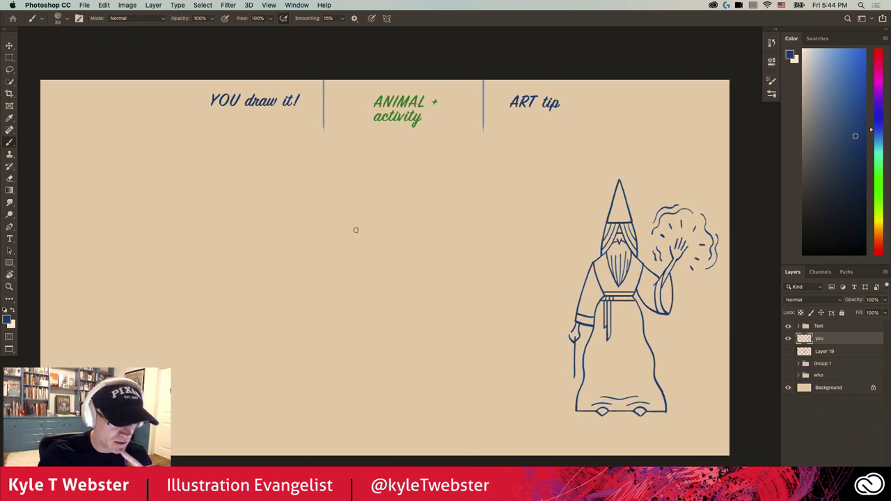
{"action": "left_click_drag", "start_coordinate": [320, 264], "coordinate": [341, 271]}
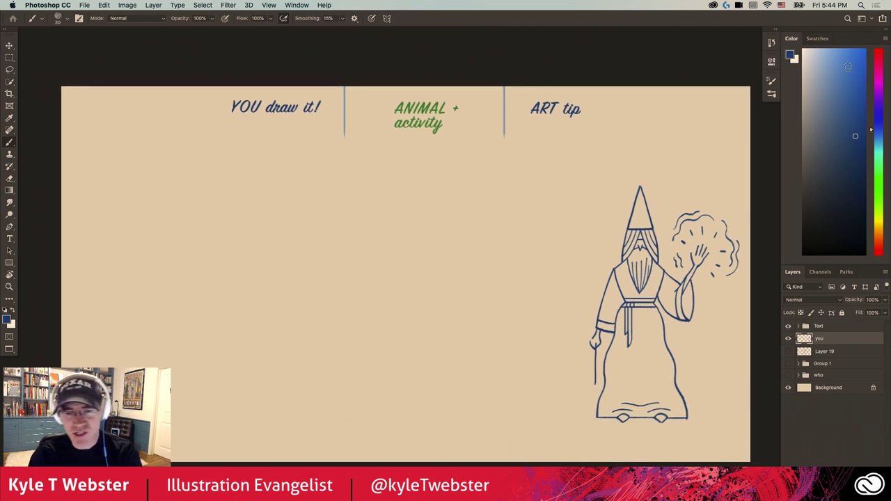
- Choose a lighter, brighter blue and add a new layer above the "you" layer for a rough sketch
{"action": "left_click", "coordinate": [831, 58]}
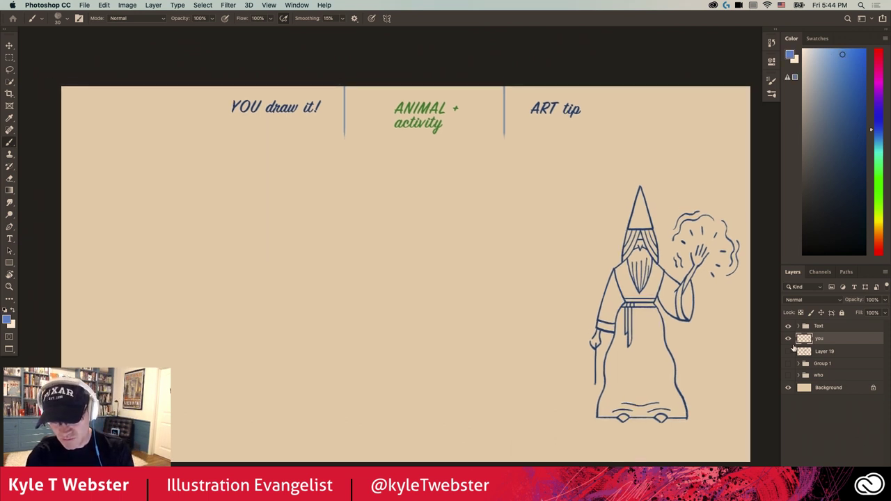
{"action": "key", "text": "super+alt+shift+n"}
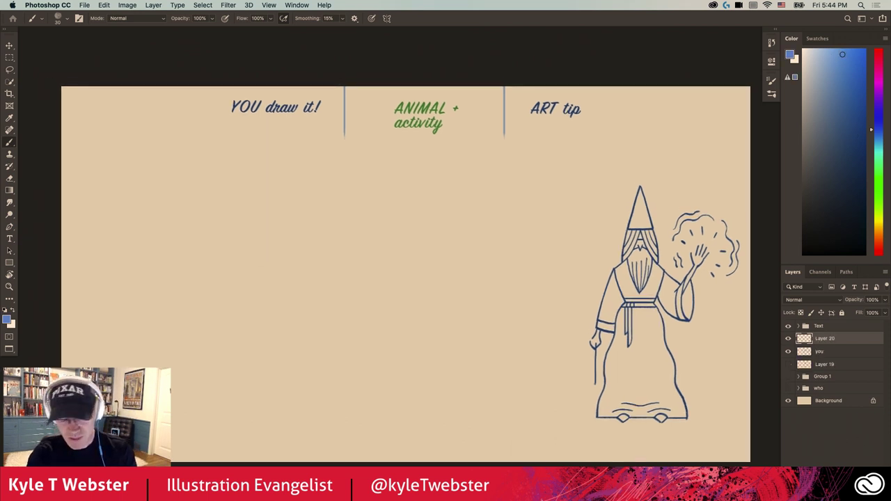
{"action": "left_click", "coordinate": [352, 245], "text": "super"}
{"action": "mouse_move", "coordinate": [338, 252]}
{"action": "left_mouse_down"}
{"action": "mouse_move", "coordinate": [328, 235]}
{"action": "mouse_move", "coordinate": [338, 215]}
{"action": "left_mouse_up"}
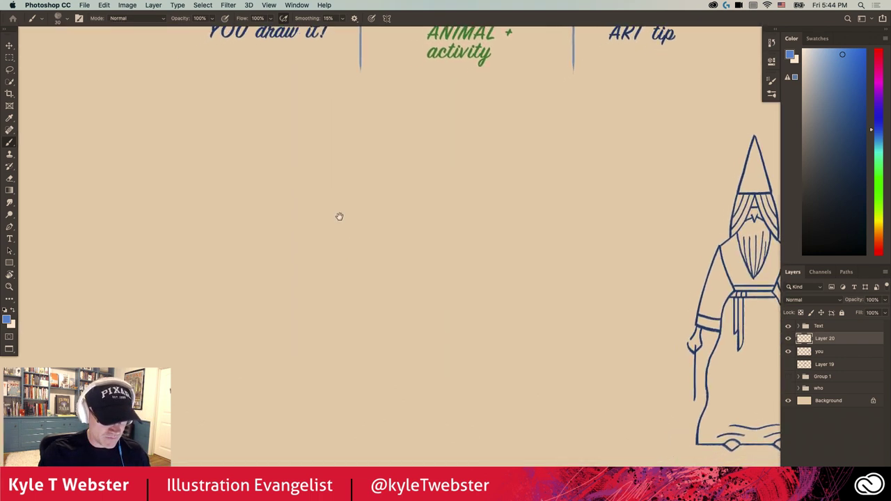
- Sketch an upright piano's tall near edge, its slanting top and its shorter far edge with loose light-blue lines in the canvas's empty middle
{"action": "left_click_drag", "start_coordinate": [311, 131], "coordinate": [392, 174]}
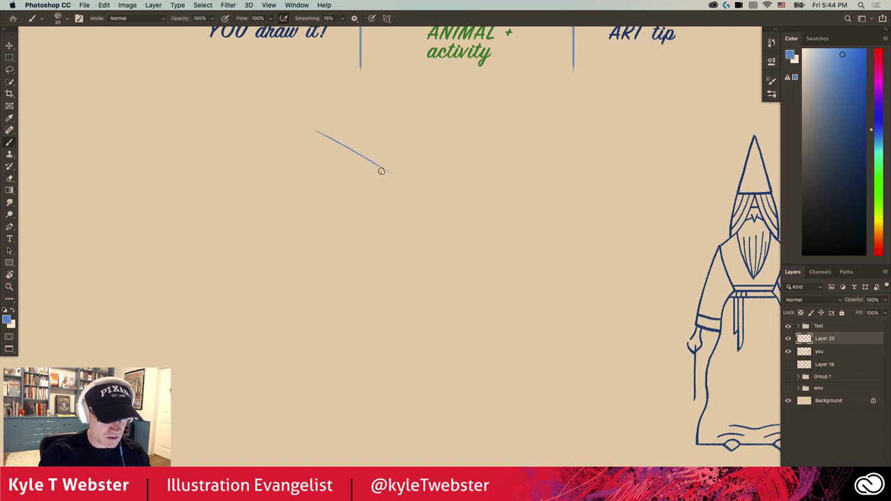
{"action": "mouse_move", "coordinate": [311, 133]}
{"action": "left_mouse_down"}
{"action": "mouse_move", "coordinate": [330, 383]}
{"action": "mouse_move", "coordinate": [319, 314]}
{"action": "left_mouse_up"}
{"action": "left_click_drag", "start_coordinate": [319, 357], "coordinate": [320, 389]}
{"action": "left_click_drag", "start_coordinate": [312, 134], "coordinate": [318, 382]}
{"action": "mouse_move", "coordinate": [392, 174]}
{"action": "left_mouse_down"}
{"action": "mouse_move", "coordinate": [394, 261]}
{"action": "mouse_move", "coordinate": [307, 260]}
{"action": "left_mouse_up"}
- Sketch the keyboard shelf projecting from the piano, with its underside and bracket, and start the outline of the cabinet's adjoining side
{"action": "mouse_move", "coordinate": [422, 268]}
{"action": "left_mouse_down"}
{"action": "mouse_move", "coordinate": [320, 271]}
{"action": "mouse_move", "coordinate": [423, 277]}
{"action": "mouse_move", "coordinate": [305, 282]}
{"action": "left_mouse_up"}
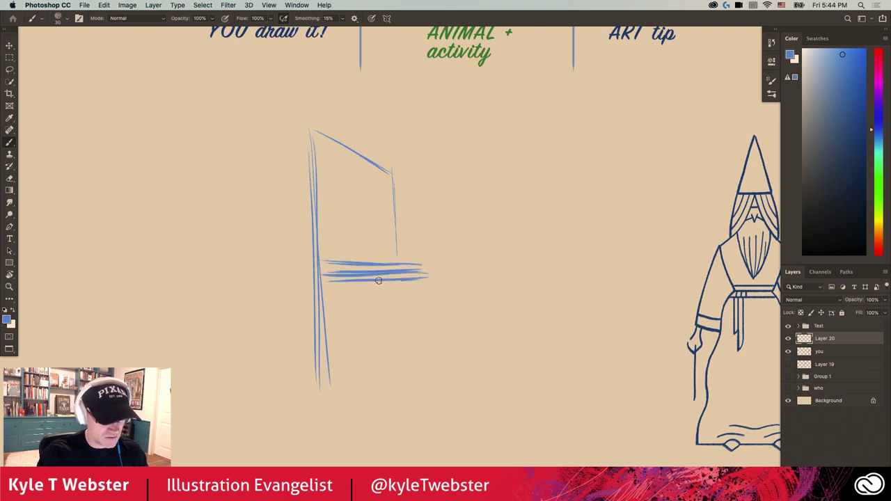
{"action": "left_click_drag", "start_coordinate": [401, 281], "coordinate": [335, 281]}
{"action": "left_click_drag", "start_coordinate": [440, 276], "coordinate": [365, 263]}
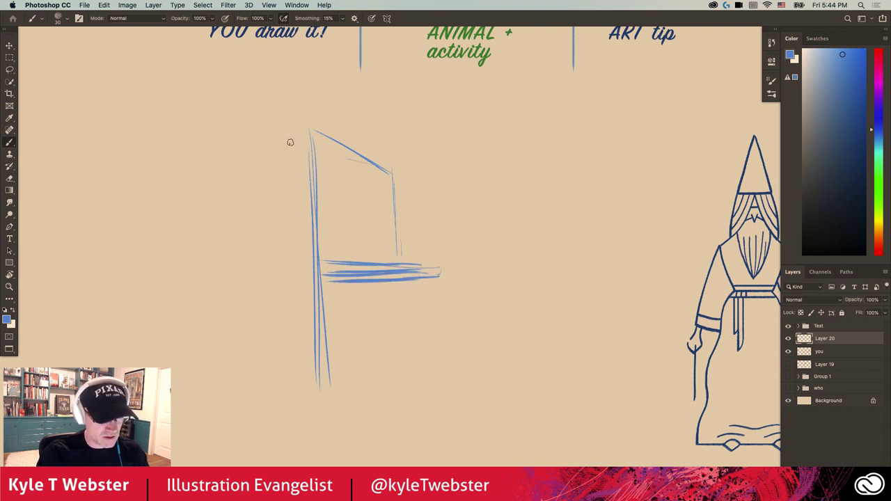
{"action": "mouse_move", "coordinate": [315, 132]}
{"action": "left_mouse_down"}
{"action": "mouse_move", "coordinate": [249, 132]}
{"action": "mouse_move", "coordinate": [240, 221]}
{"action": "mouse_move", "coordinate": [330, 381]}
{"action": "left_mouse_up"}
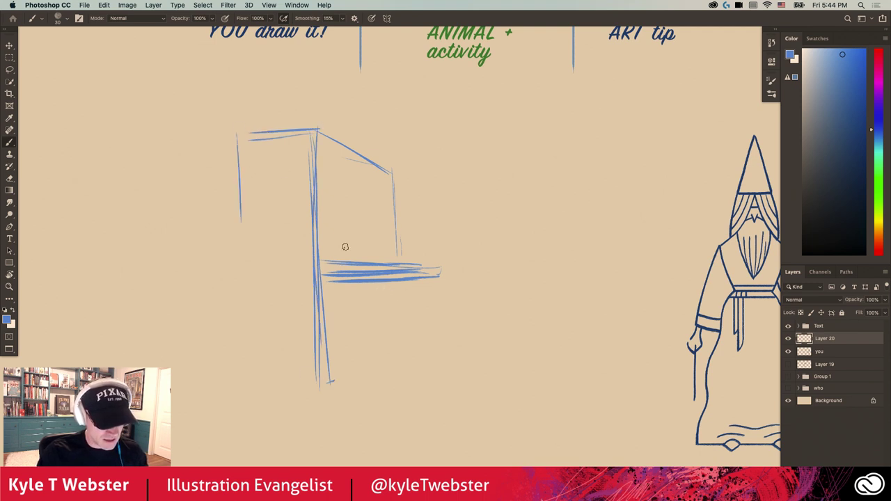
{"action": "mouse_move", "coordinate": [430, 274]}
{"action": "left_mouse_down"}
{"action": "mouse_move", "coordinate": [431, 285]}
{"action": "mouse_move", "coordinate": [351, 294]}
{"action": "mouse_move", "coordinate": [370, 299]}
{"action": "mouse_move", "coordinate": [321, 318]}
{"action": "left_mouse_up"}
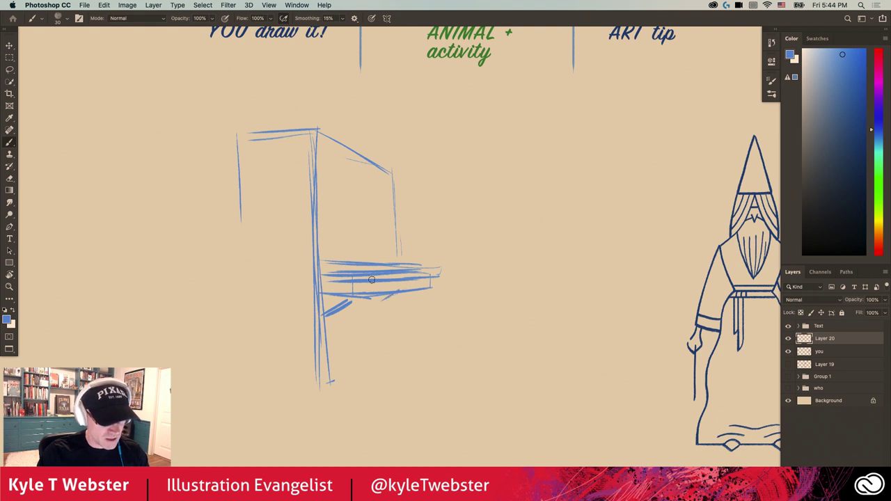
- Extend the piano's far edge down to the floor and draw the slanted base and the side's bottom line
{"action": "left_click_drag", "start_coordinate": [389, 252], "coordinate": [394, 179]}
{"action": "mouse_move", "coordinate": [394, 182]}
{"action": "left_mouse_down"}
{"action": "mouse_move", "coordinate": [396, 258]}
{"action": "mouse_move", "coordinate": [321, 134]}
{"action": "mouse_move", "coordinate": [388, 177]}
{"action": "left_mouse_up"}
{"action": "left_click_drag", "start_coordinate": [381, 355], "coordinate": [321, 384]}
{"action": "left_click_drag", "start_coordinate": [392, 181], "coordinate": [395, 334]}
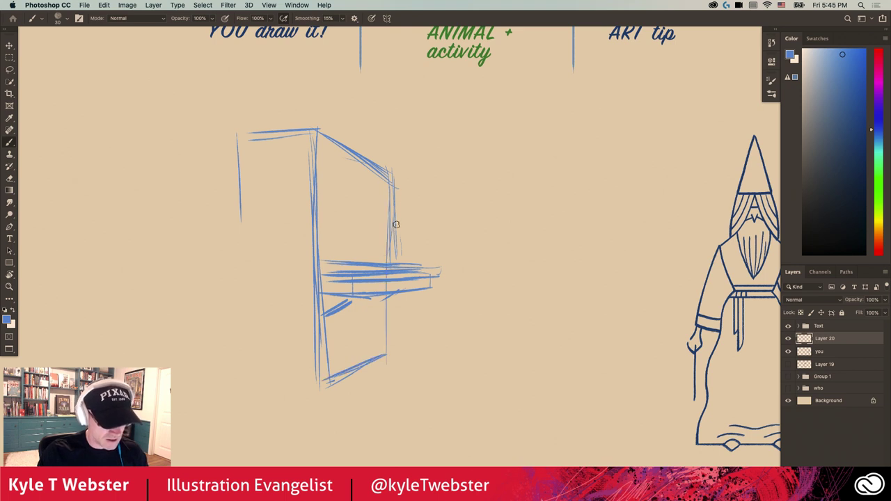
{"action": "left_click_drag", "start_coordinate": [394, 223], "coordinate": [395, 336]}
{"action": "mouse_move", "coordinate": [320, 380]}
{"action": "left_mouse_down"}
{"action": "mouse_move", "coordinate": [271, 381]}
{"action": "mouse_move", "coordinate": [319, 383]}
{"action": "mouse_move", "coordinate": [293, 376]}
{"action": "mouse_move", "coordinate": [305, 385]}
{"action": "mouse_move", "coordinate": [307, 332]}
{"action": "mouse_move", "coordinate": [306, 380]}
{"action": "left_mouse_up"}
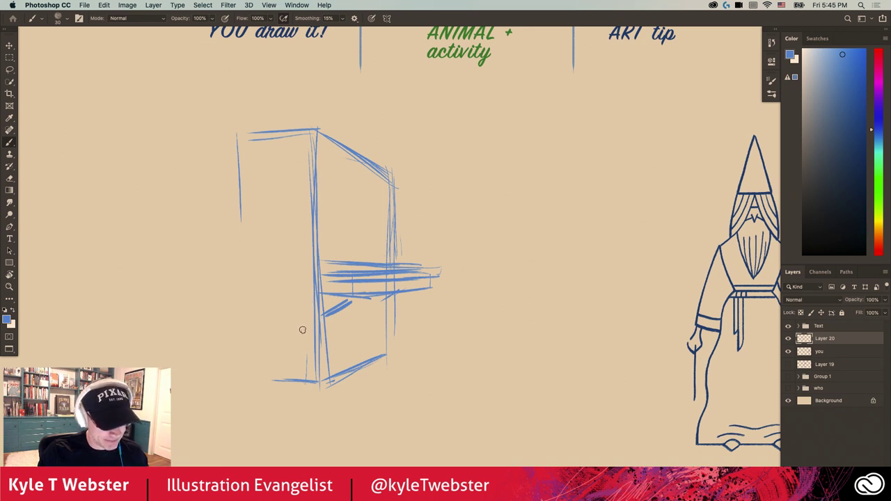
- Draw a recessed lower panel on the piano's side and a short vertical support beneath the keyboard shelf
{"action": "left_click_drag", "start_coordinate": [303, 301], "coordinate": [305, 375]}
{"action": "mouse_move", "coordinate": [302, 301]}
{"action": "left_mouse_down"}
{"action": "mouse_move", "coordinate": [264, 297]}
{"action": "mouse_move", "coordinate": [297, 313]}
{"action": "mouse_move", "coordinate": [296, 365]}
{"action": "left_mouse_up"}
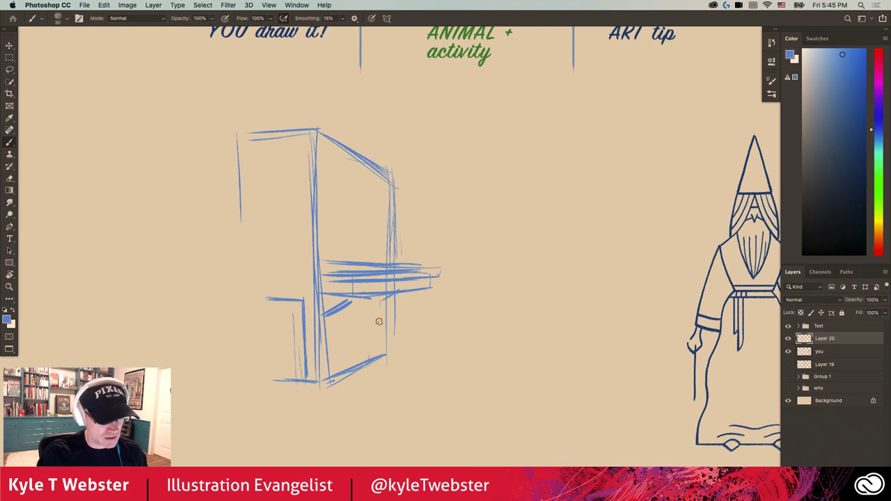
{"action": "left_click_drag", "start_coordinate": [381, 306], "coordinate": [379, 354]}
{"action": "left_click_drag", "start_coordinate": [381, 305], "coordinate": [380, 355]}
- Rough in the seated animal's forearm resting on the keyboard, its upper arm and the curve of its back
{"action": "mouse_move", "coordinate": [297, 338]}
{"action": "left_mouse_down"}
{"action": "mouse_move", "coordinate": [279, 344]}
{"action": "mouse_move", "coordinate": [291, 320]}
{"action": "mouse_move", "coordinate": [265, 331]}
{"action": "left_mouse_up"}
{"action": "mouse_move", "coordinate": [324, 280]}
{"action": "left_mouse_down"}
{"action": "mouse_move", "coordinate": [363, 269]}
{"action": "mouse_move", "coordinate": [411, 282]}
{"action": "left_mouse_up"}
{"action": "mouse_move", "coordinate": [357, 288]}
{"action": "left_mouse_down"}
{"action": "mouse_move", "coordinate": [424, 286]}
{"action": "mouse_move", "coordinate": [422, 259]}
{"action": "left_mouse_up"}
{"action": "left_click_drag", "start_coordinate": [423, 282], "coordinate": [432, 242]}
{"action": "mouse_move", "coordinate": [371, 281]}
{"action": "left_mouse_down"}
{"action": "mouse_move", "coordinate": [411, 241]}
{"action": "mouse_move", "coordinate": [390, 273]}
{"action": "left_mouse_up"}
{"action": "mouse_move", "coordinate": [422, 284]}
{"action": "left_mouse_down"}
{"action": "mouse_move", "coordinate": [436, 218]}
{"action": "mouse_move", "coordinate": [464, 281]}
{"action": "left_mouse_up"}
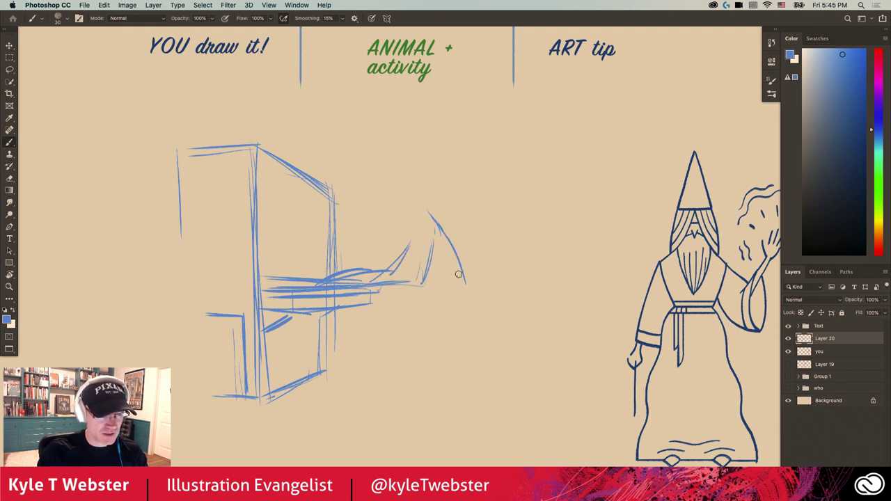
- Sketch a donkey's head above the shoulders, with upright ears, a long sloping face, a nose and a rounded jaw
{"action": "mouse_move", "coordinate": [450, 236]}
{"action": "left_mouse_down"}
{"action": "mouse_move", "coordinate": [424, 215]}
{"action": "mouse_move", "coordinate": [390, 143]}
{"action": "mouse_move", "coordinate": [398, 176]}
{"action": "left_mouse_up"}
{"action": "mouse_move", "coordinate": [376, 147]}
{"action": "left_mouse_down"}
{"action": "mouse_move", "coordinate": [374, 226]}
{"action": "mouse_move", "coordinate": [377, 206]}
{"action": "mouse_move", "coordinate": [360, 222]}
{"action": "mouse_move", "coordinate": [379, 185]}
{"action": "mouse_move", "coordinate": [361, 227]}
{"action": "left_mouse_up"}
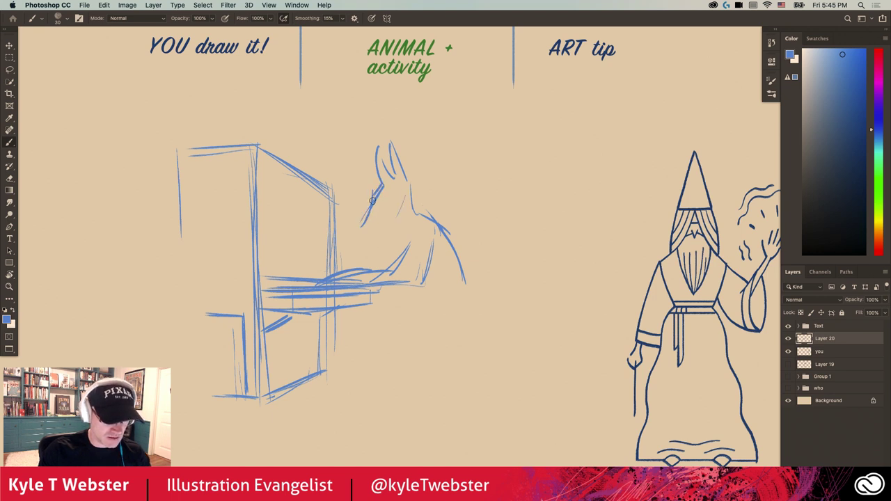
{"action": "mouse_move", "coordinate": [380, 187]}
{"action": "left_mouse_down"}
{"action": "mouse_move", "coordinate": [359, 235]}
{"action": "mouse_move", "coordinate": [372, 248]}
{"action": "left_mouse_up"}
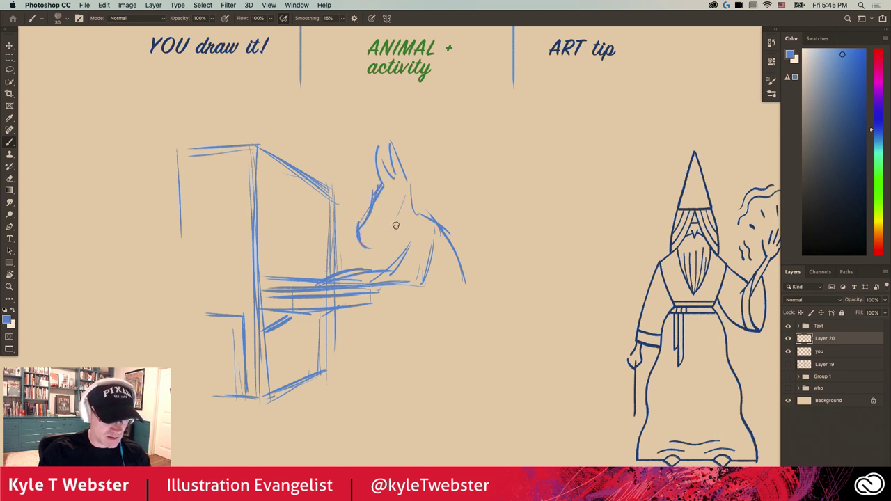
{"action": "mouse_move", "coordinate": [400, 213]}
{"action": "left_mouse_down"}
{"action": "mouse_move", "coordinate": [391, 244]}
{"action": "mouse_move", "coordinate": [400, 243]}
{"action": "mouse_move", "coordinate": [367, 242]}
{"action": "left_mouse_up"}
{"action": "mouse_move", "coordinate": [383, 230]}
{"action": "left_mouse_down"}
{"action": "mouse_move", "coordinate": [360, 229]}
{"action": "mouse_move", "coordinate": [367, 241]}
{"action": "left_mouse_up"}
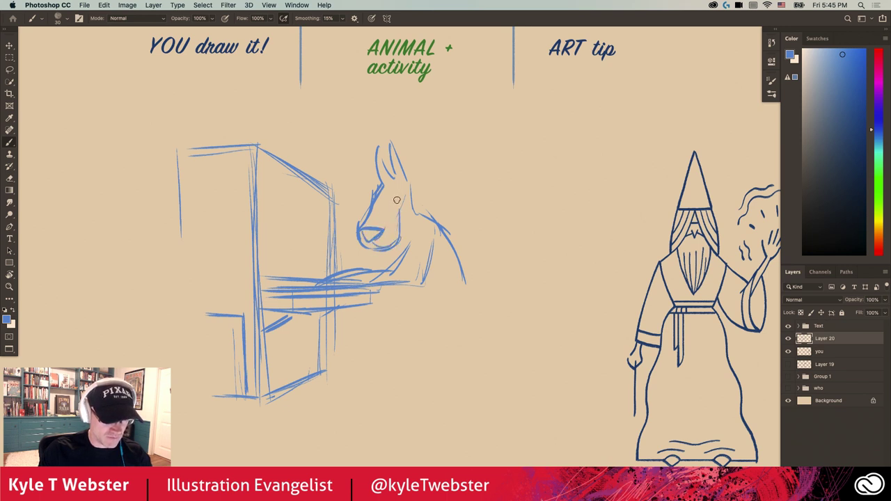
- Add the donkey's eyes and second ear, and draw strokes defining the neck and collar
{"action": "left_click_drag", "start_coordinate": [394, 194], "coordinate": [397, 204]}
{"action": "mouse_move", "coordinate": [382, 195]}
{"action": "left_mouse_down"}
{"action": "mouse_move", "coordinate": [376, 202]}
{"action": "mouse_move", "coordinate": [393, 200]}
{"action": "mouse_move", "coordinate": [395, 146]}
{"action": "mouse_move", "coordinate": [393, 179]}
{"action": "mouse_move", "coordinate": [381, 186]}
{"action": "mouse_move", "coordinate": [375, 141]}
{"action": "mouse_move", "coordinate": [374, 179]}
{"action": "mouse_move", "coordinate": [411, 215]}
{"action": "left_mouse_up"}
{"action": "mouse_move", "coordinate": [407, 184]}
{"action": "left_mouse_down"}
{"action": "mouse_move", "coordinate": [429, 221]}
{"action": "mouse_move", "coordinate": [417, 213]}
{"action": "left_mouse_up"}
{"action": "left_click_drag", "start_coordinate": [409, 244], "coordinate": [416, 217]}
{"action": "left_click_drag", "start_coordinate": [425, 220], "coordinate": [408, 248]}
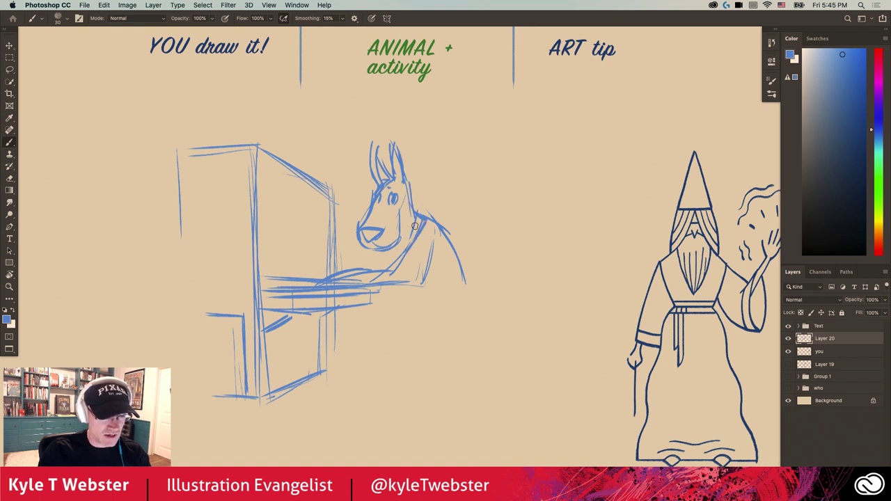
- Reinforce the underside of the donkey's forearm and sketch the far hand with fingers over the keyboard
{"action": "left_click_drag", "start_coordinate": [413, 288], "coordinate": [348, 290]}
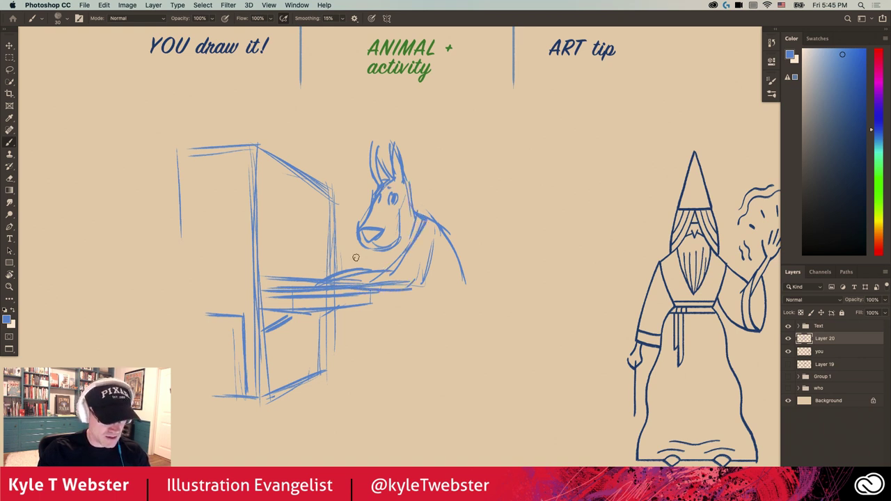
{"action": "mouse_move", "coordinate": [394, 252]}
{"action": "left_mouse_down"}
{"action": "mouse_move", "coordinate": [376, 268]}
{"action": "mouse_move", "coordinate": [325, 252]}
{"action": "mouse_move", "coordinate": [342, 266]}
{"action": "mouse_move", "coordinate": [333, 260]}
{"action": "mouse_move", "coordinate": [356, 259]}
{"action": "left_mouse_up"}
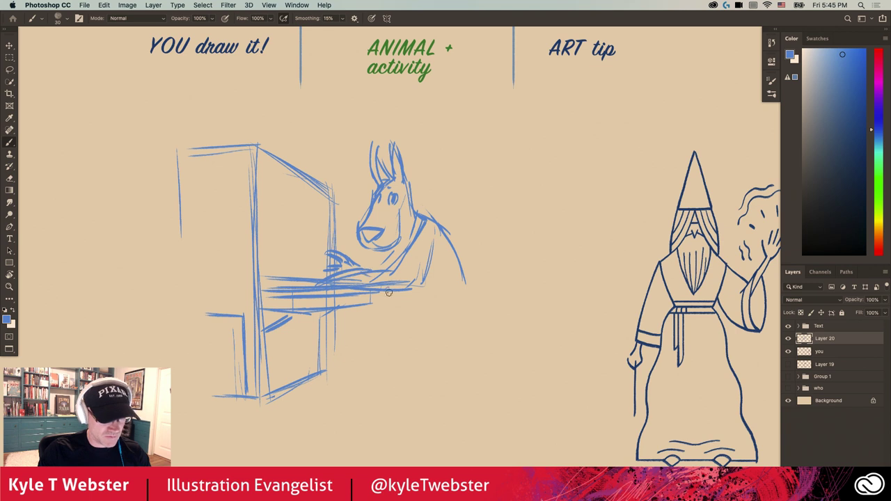
- Continue the donkey's back down to the hips and close the torso with a waistline and a rounded seat curve
{"action": "mouse_move", "coordinate": [446, 239]}
{"action": "left_mouse_down"}
{"action": "mouse_move", "coordinate": [464, 296]}
{"action": "mouse_move", "coordinate": [390, 305]}
{"action": "left_mouse_up"}
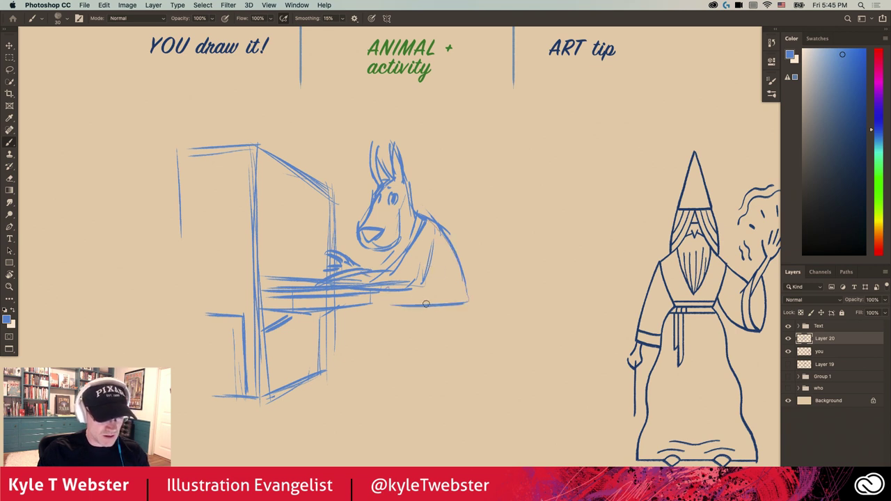
{"action": "mouse_move", "coordinate": [447, 247]}
{"action": "left_mouse_down"}
{"action": "mouse_move", "coordinate": [478, 301]}
{"action": "mouse_move", "coordinate": [422, 304]}
{"action": "left_mouse_up"}
{"action": "left_click_drag", "start_coordinate": [480, 308], "coordinate": [407, 304]}
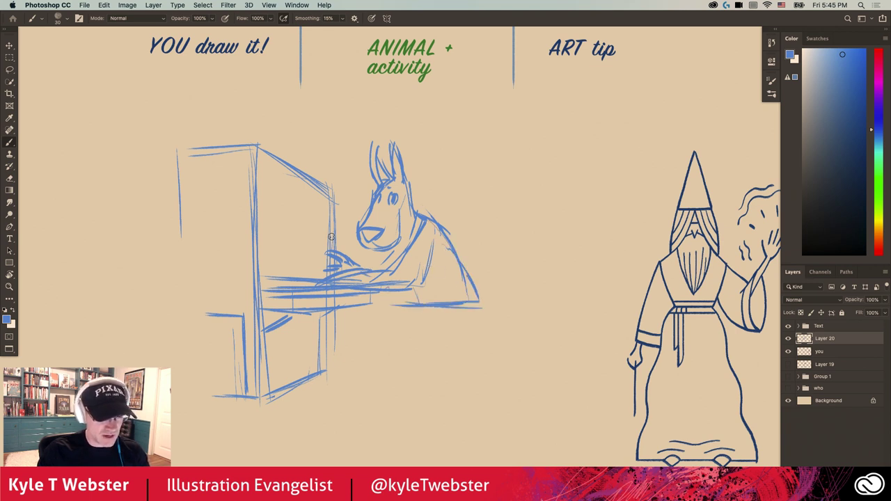
{"action": "left_click_drag", "start_coordinate": [460, 312], "coordinate": [411, 328]}
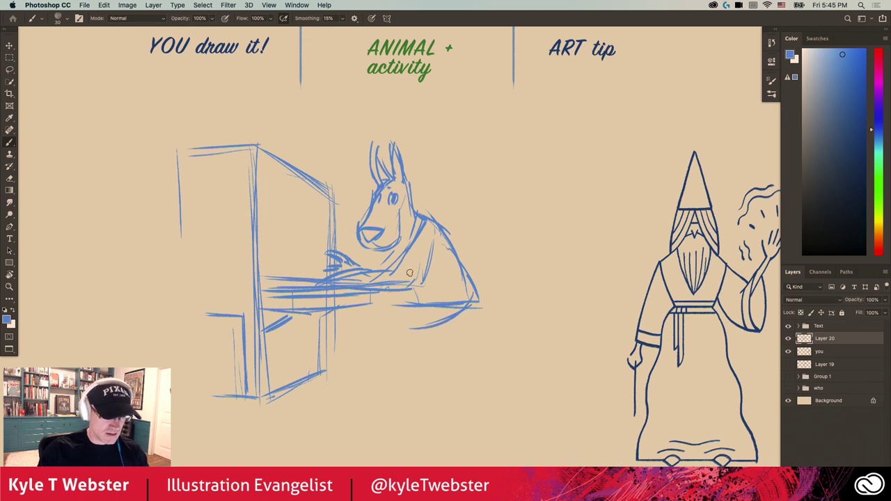
- Sketch the donkey's near leg bent at the knee and reaching a foot by the piano base, plus the other leg's outline
{"action": "mouse_move", "coordinate": [454, 299]}
{"action": "left_mouse_down"}
{"action": "mouse_move", "coordinate": [352, 326]}
{"action": "mouse_move", "coordinate": [347, 339]}
{"action": "left_mouse_up"}
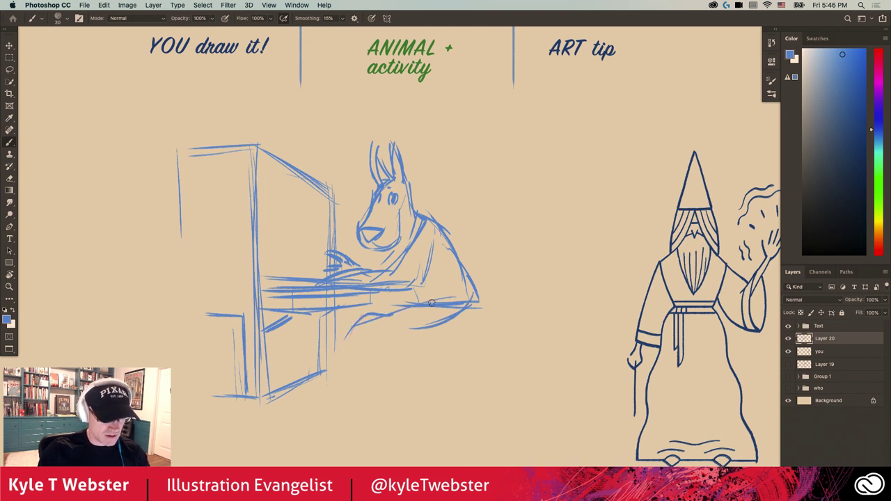
{"action": "mouse_move", "coordinate": [446, 300]}
{"action": "left_mouse_down"}
{"action": "mouse_move", "coordinate": [379, 308]}
{"action": "mouse_move", "coordinate": [341, 358]}
{"action": "left_mouse_up"}
{"action": "mouse_move", "coordinate": [404, 319]}
{"action": "left_mouse_down"}
{"action": "mouse_move", "coordinate": [358, 371]}
{"action": "mouse_move", "coordinate": [335, 376]}
{"action": "mouse_move", "coordinate": [310, 349]}
{"action": "mouse_move", "coordinate": [328, 376]}
{"action": "mouse_move", "coordinate": [351, 381]}
{"action": "mouse_move", "coordinate": [291, 373]}
{"action": "mouse_move", "coordinate": [284, 382]}
{"action": "left_mouse_up"}
{"action": "mouse_move", "coordinate": [390, 339]}
{"action": "left_mouse_down"}
{"action": "mouse_move", "coordinate": [418, 383]}
{"action": "mouse_move", "coordinate": [427, 376]}
{"action": "left_mouse_up"}
- Draw a flat stool seat beneath the donkey and shade its thickness with short strokes
{"action": "mouse_move", "coordinate": [460, 330]}
{"action": "left_mouse_down"}
{"action": "mouse_move", "coordinate": [302, 324]}
{"action": "mouse_move", "coordinate": [390, 327]}
{"action": "left_mouse_up"}
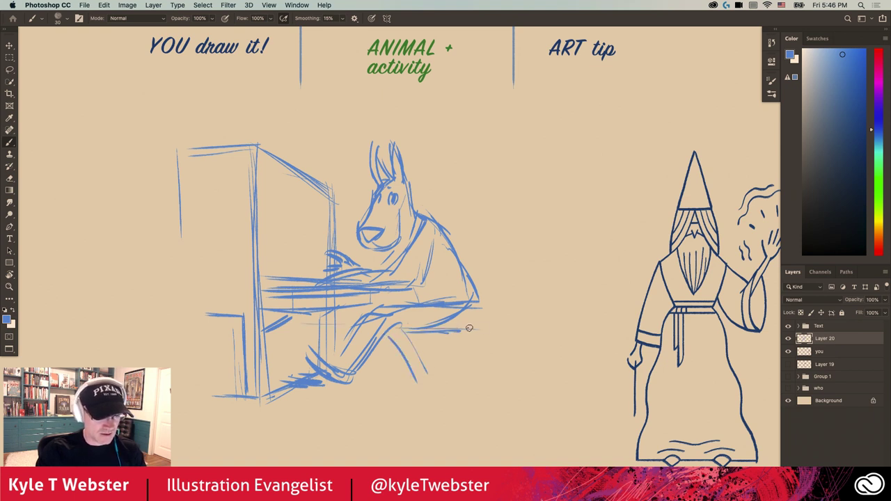
{"action": "left_click_drag", "start_coordinate": [479, 325], "coordinate": [452, 320]}
{"action": "mouse_move", "coordinate": [478, 318]}
{"action": "left_mouse_down"}
{"action": "mouse_move", "coordinate": [476, 327]}
{"action": "mouse_move", "coordinate": [433, 328]}
{"action": "left_mouse_up"}
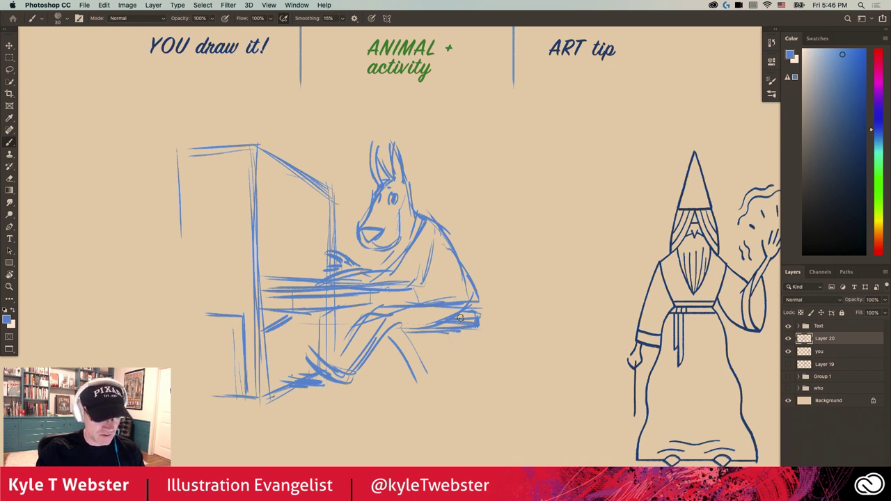
- Draw three splayed legs under the stool seat and thicken them with repeated strokes
{"action": "mouse_move", "coordinate": [479, 314]}
{"action": "left_mouse_down"}
{"action": "mouse_move", "coordinate": [422, 330]}
{"action": "mouse_move", "coordinate": [465, 392]}
{"action": "left_mouse_up"}
{"action": "mouse_move", "coordinate": [472, 329]}
{"action": "left_mouse_down"}
{"action": "mouse_move", "coordinate": [500, 377]}
{"action": "mouse_move", "coordinate": [457, 396]}
{"action": "left_mouse_up"}
{"action": "left_click_drag", "start_coordinate": [447, 334], "coordinate": [460, 394]}
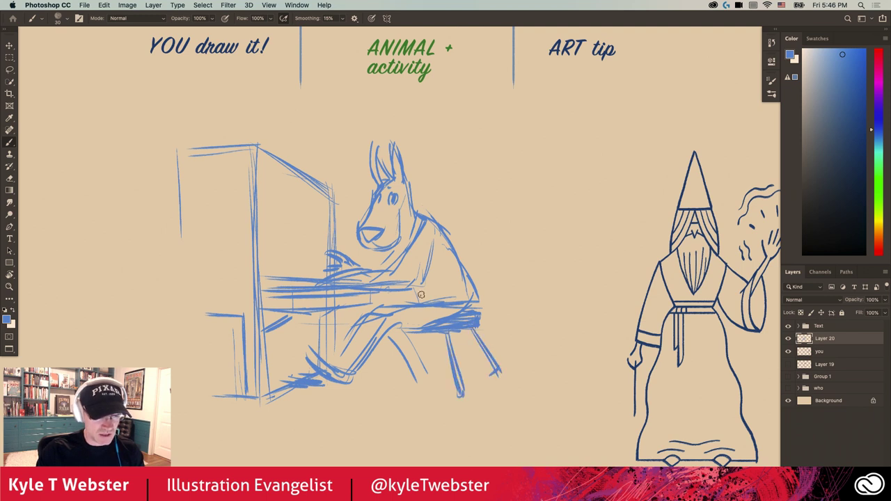
{"action": "left_click_drag", "start_coordinate": [437, 334], "coordinate": [439, 381]}
{"action": "left_click_drag", "start_coordinate": [432, 332], "coordinate": [435, 370]}
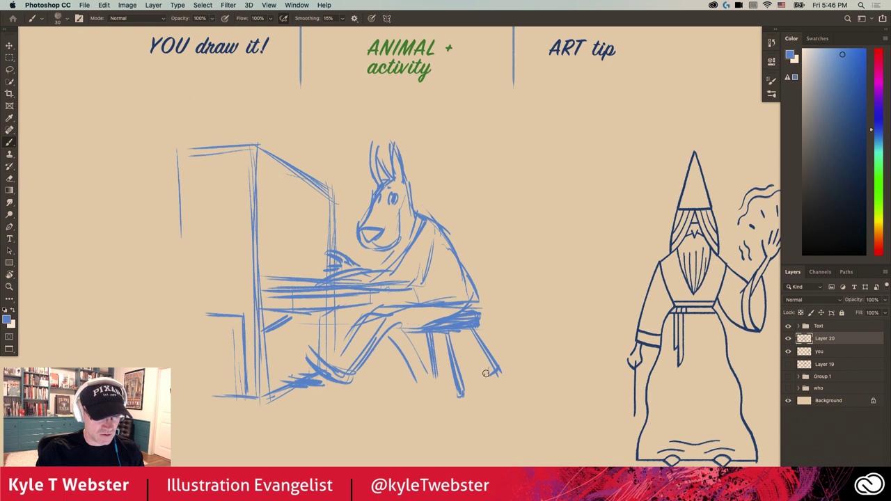
{"action": "left_click_drag", "start_coordinate": [469, 325], "coordinate": [489, 369]}
{"action": "left_click_drag", "start_coordinate": [431, 330], "coordinate": [438, 378]}
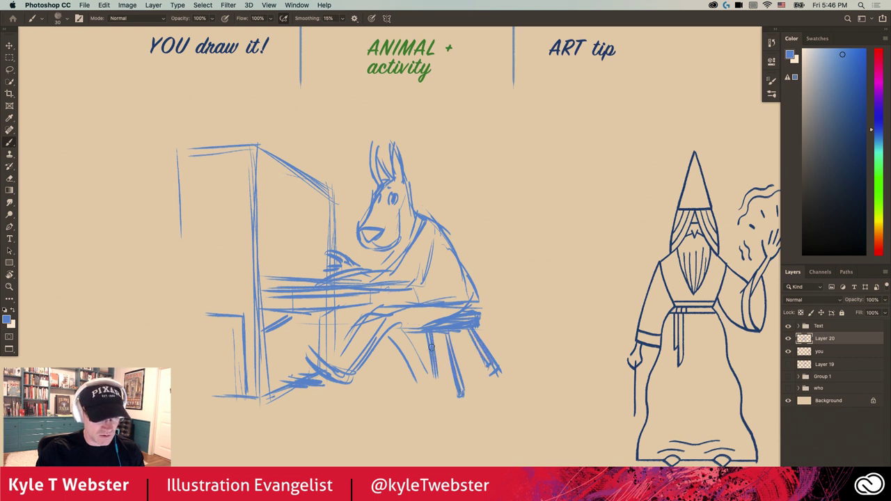
- Sketch the donkey's far leg and foot tucked under the stool, and darken the near foot and the underside of the thigh
{"action": "left_click_drag", "start_coordinate": [411, 344], "coordinate": [435, 377]}
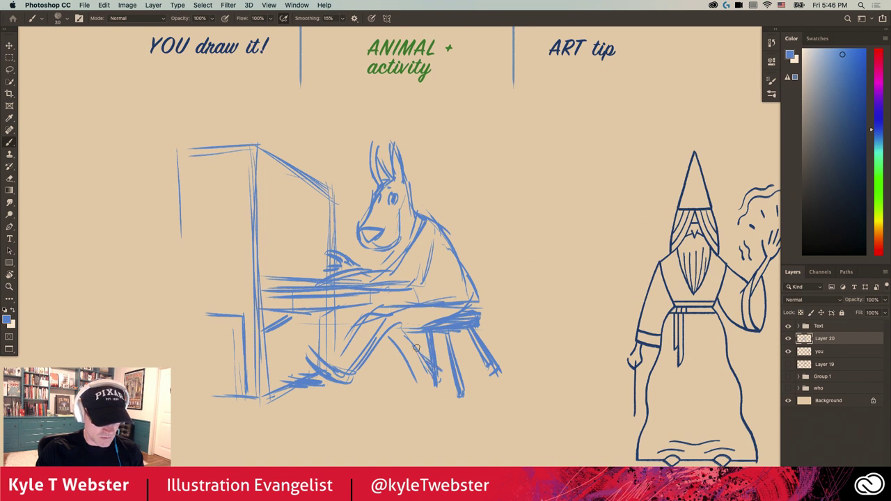
{"action": "mouse_move", "coordinate": [416, 373]}
{"action": "left_mouse_down"}
{"action": "mouse_move", "coordinate": [384, 378]}
{"action": "mouse_move", "coordinate": [429, 378]}
{"action": "left_mouse_up"}
{"action": "mouse_move", "coordinate": [348, 390]}
{"action": "left_mouse_down"}
{"action": "mouse_move", "coordinate": [316, 375]}
{"action": "mouse_move", "coordinate": [328, 390]}
{"action": "mouse_move", "coordinate": [307, 370]}
{"action": "mouse_move", "coordinate": [341, 390]}
{"action": "mouse_move", "coordinate": [365, 319]}
{"action": "left_mouse_up"}
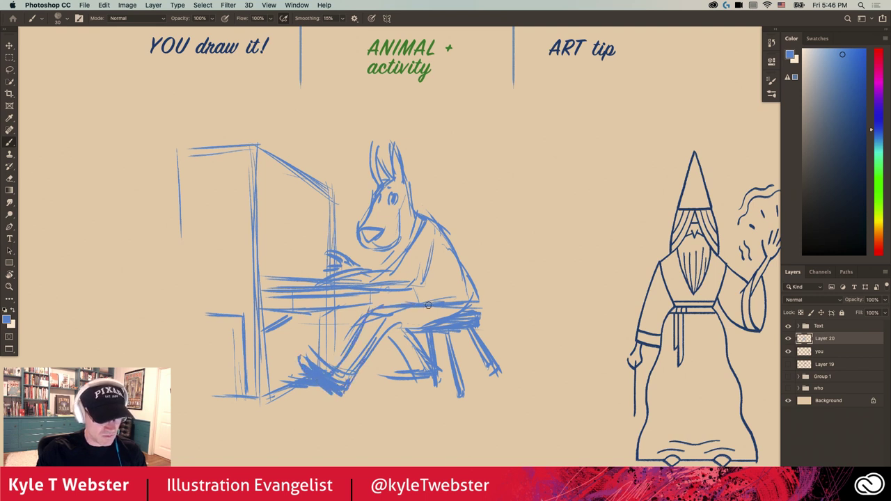
{"action": "mouse_move", "coordinate": [439, 325]}
{"action": "left_mouse_down"}
{"action": "mouse_move", "coordinate": [390, 342]}
{"action": "mouse_move", "coordinate": [355, 378]}
{"action": "left_mouse_up"}
- Reinforce the piano's vertical edges and slanted top, and add slanted lines across the front above the keyboard
{"action": "mouse_move", "coordinate": [399, 339]}
{"action": "left_mouse_down"}
{"action": "mouse_move", "coordinate": [347, 383]}
{"action": "mouse_move", "coordinate": [354, 363]}
{"action": "mouse_move", "coordinate": [419, 368]}
{"action": "mouse_move", "coordinate": [417, 342]}
{"action": "mouse_move", "coordinate": [439, 356]}
{"action": "mouse_move", "coordinate": [409, 377]}
{"action": "mouse_move", "coordinate": [369, 382]}
{"action": "mouse_move", "coordinate": [467, 394]}
{"action": "mouse_move", "coordinate": [383, 383]}
{"action": "mouse_move", "coordinate": [275, 396]}
{"action": "mouse_move", "coordinate": [260, 344]}
{"action": "mouse_move", "coordinate": [259, 248]}
{"action": "left_mouse_up"}
{"action": "left_click_drag", "start_coordinate": [331, 235], "coordinate": [324, 199]}
{"action": "left_click_drag", "start_coordinate": [255, 158], "coordinate": [325, 189]}
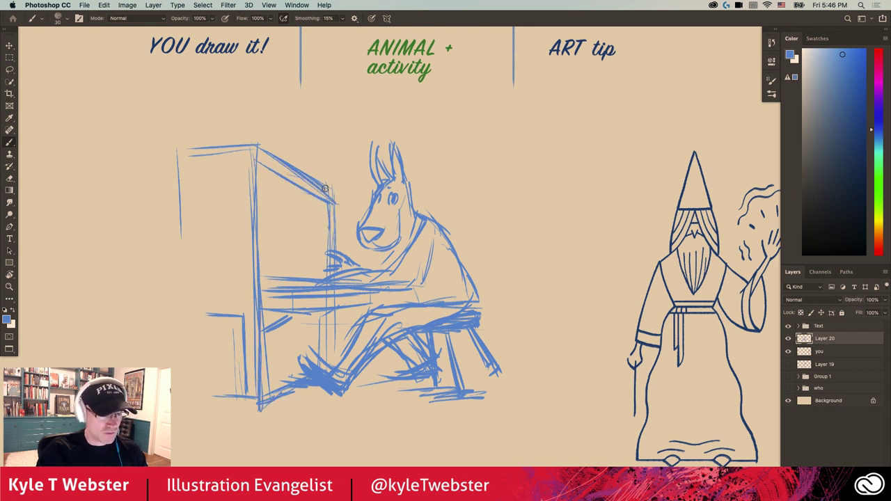
{"action": "left_click_drag", "start_coordinate": [269, 214], "coordinate": [327, 239]}
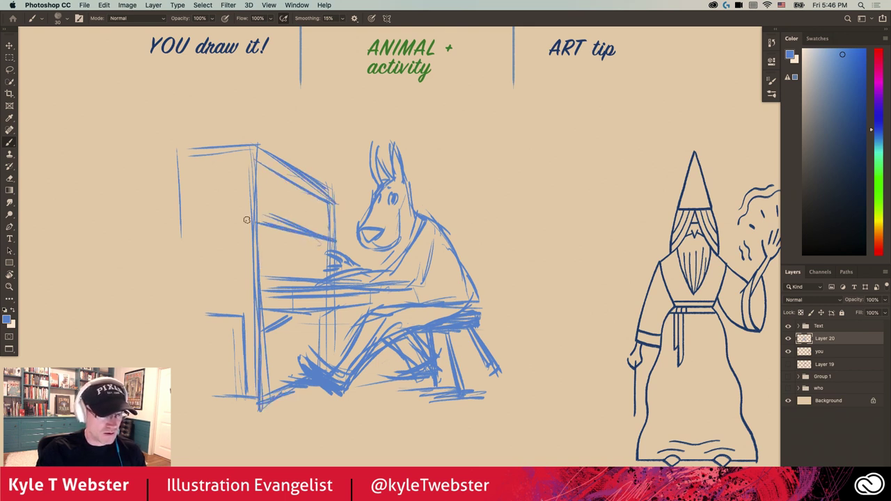
- Fill the piano's upper front panel with vertical slat lines and reinforce the slanted edges above and below them
{"action": "left_click_drag", "start_coordinate": [261, 220], "coordinate": [316, 224]}
{"action": "left_click_drag", "start_coordinate": [320, 187], "coordinate": [318, 231]}
{"action": "left_click_drag", "start_coordinate": [298, 173], "coordinate": [302, 226]}
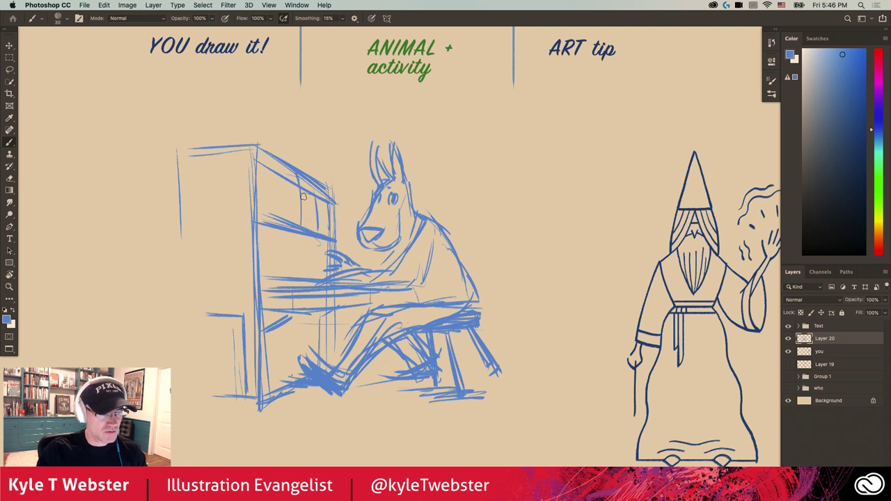
{"action": "left_click_drag", "start_coordinate": [305, 190], "coordinate": [303, 227]}
{"action": "left_click_drag", "start_coordinate": [272, 160], "coordinate": [288, 223]}
{"action": "left_click_drag", "start_coordinate": [305, 191], "coordinate": [307, 222]}
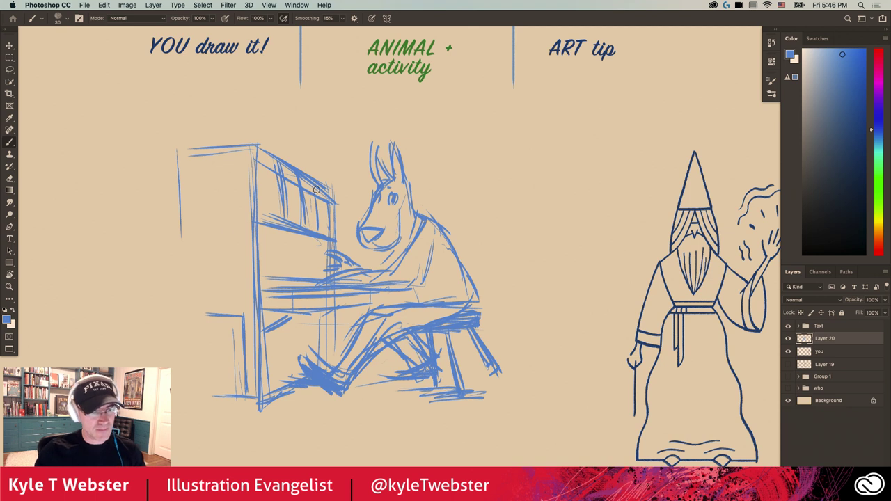
{"action": "left_click_drag", "start_coordinate": [314, 185], "coordinate": [327, 243]}
{"action": "left_click_drag", "start_coordinate": [269, 229], "coordinate": [313, 242]}
{"action": "mouse_move", "coordinate": [326, 188]}
{"action": "left_mouse_down"}
{"action": "mouse_move", "coordinate": [250, 150]}
{"action": "mouse_move", "coordinate": [253, 216]}
{"action": "left_mouse_up"}
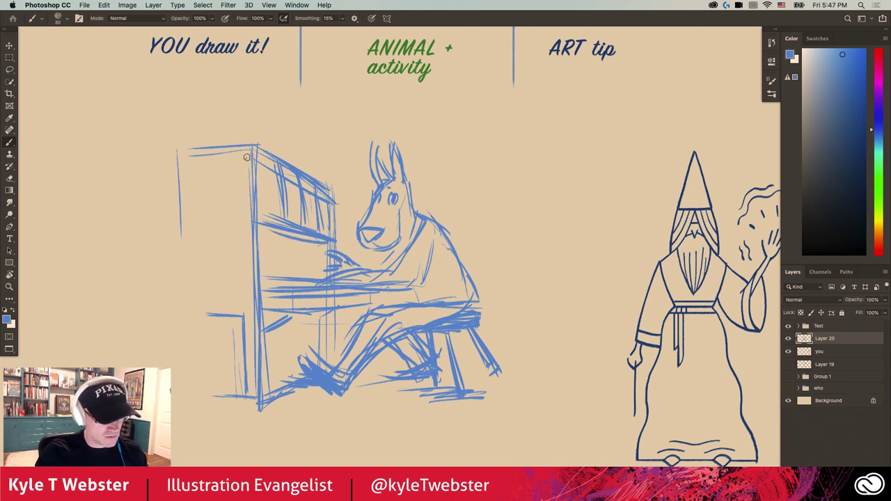
- Darken the piano's keyboard and the ledge beneath it with repeated horizontal strokes
{"action": "left_click_drag", "start_coordinate": [336, 274], "coordinate": [257, 277]}
{"action": "left_click_drag", "start_coordinate": [315, 289], "coordinate": [267, 286]}
{"action": "mouse_move", "coordinate": [342, 291]}
{"action": "left_mouse_down"}
{"action": "mouse_move", "coordinate": [259, 289]}
{"action": "mouse_move", "coordinate": [307, 283]}
{"action": "mouse_move", "coordinate": [281, 283]}
{"action": "left_mouse_up"}
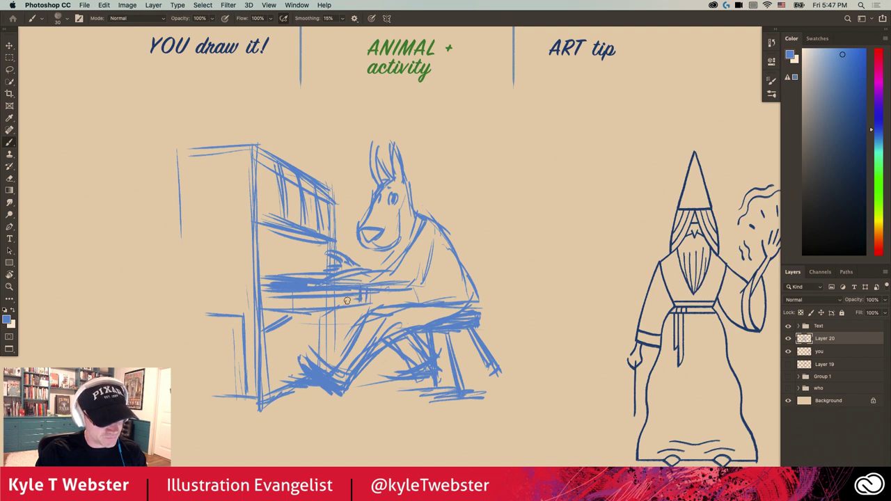
{"action": "mouse_move", "coordinate": [346, 301]}
{"action": "left_mouse_down"}
{"action": "mouse_move", "coordinate": [289, 308]}
{"action": "mouse_move", "coordinate": [349, 304]}
{"action": "mouse_move", "coordinate": [290, 307]}
{"action": "mouse_move", "coordinate": [325, 303]}
{"action": "mouse_move", "coordinate": [290, 303]}
{"action": "mouse_move", "coordinate": [300, 293]}
{"action": "mouse_move", "coordinate": [301, 309]}
{"action": "mouse_move", "coordinate": [298, 285]}
{"action": "mouse_move", "coordinate": [308, 308]}
{"action": "mouse_move", "coordinate": [263, 307]}
{"action": "left_mouse_up"}
{"action": "left_click_drag", "start_coordinate": [300, 301], "coordinate": [266, 304]}
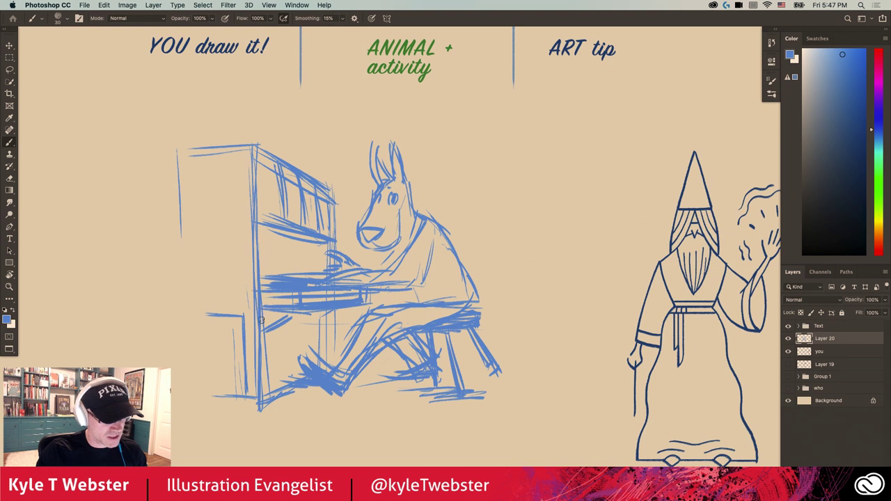
- Strengthen the piano's front corner and top edge, and extend the floor line under the piano and stool
{"action": "left_click_drag", "start_coordinate": [260, 227], "coordinate": [258, 353]}
{"action": "left_click_drag", "start_coordinate": [258, 157], "coordinate": [194, 152]}
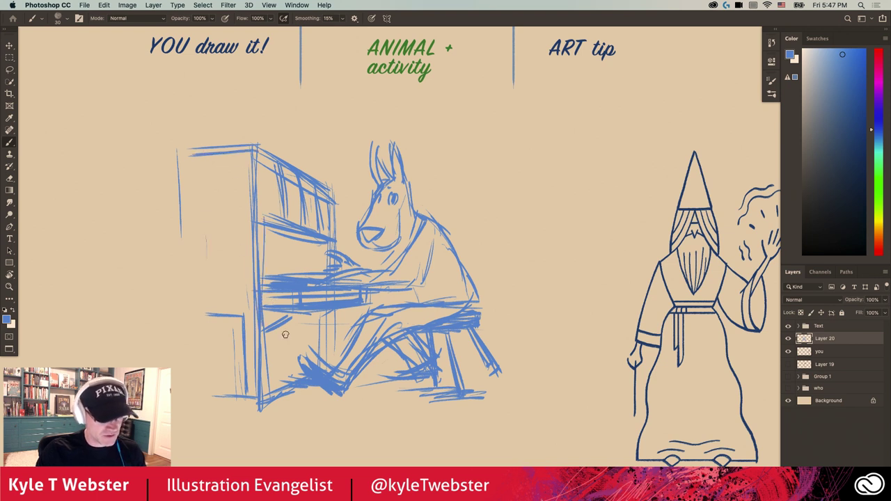
{"action": "mouse_move", "coordinate": [368, 391]}
{"action": "left_mouse_down"}
{"action": "mouse_move", "coordinate": [215, 399]}
{"action": "mouse_move", "coordinate": [277, 395]}
{"action": "left_mouse_up"}
{"action": "left_click_drag", "start_coordinate": [244, 337], "coordinate": [247, 392]}
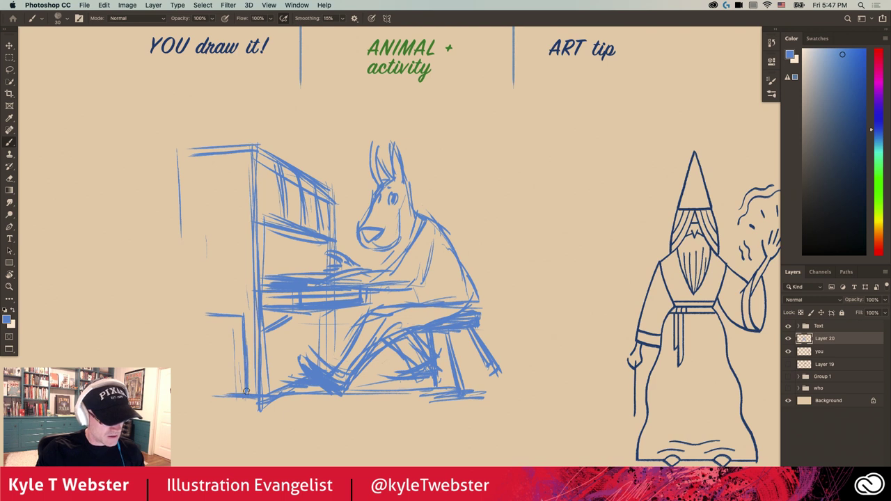
{"action": "mouse_move", "coordinate": [234, 339]}
{"action": "left_mouse_down"}
{"action": "mouse_move", "coordinate": [241, 393]}
{"action": "mouse_move", "coordinate": [194, 396]}
{"action": "left_mouse_up"}
- Erase the lower part of the piano's rear edge and the panel outline low on its side
{"action": "key", "text": "super+alt+z"}
{"action": "key", "text": "super+alt+z"}
{"action": "key", "text": "super+alt+z"}
{"action": "key", "text": "super+alt+z"}
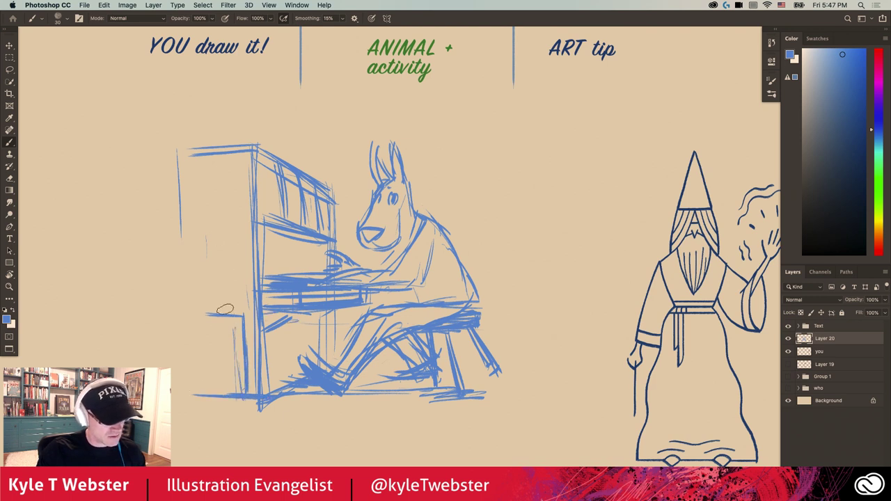
{"action": "key", "text": "super+alt+z"}
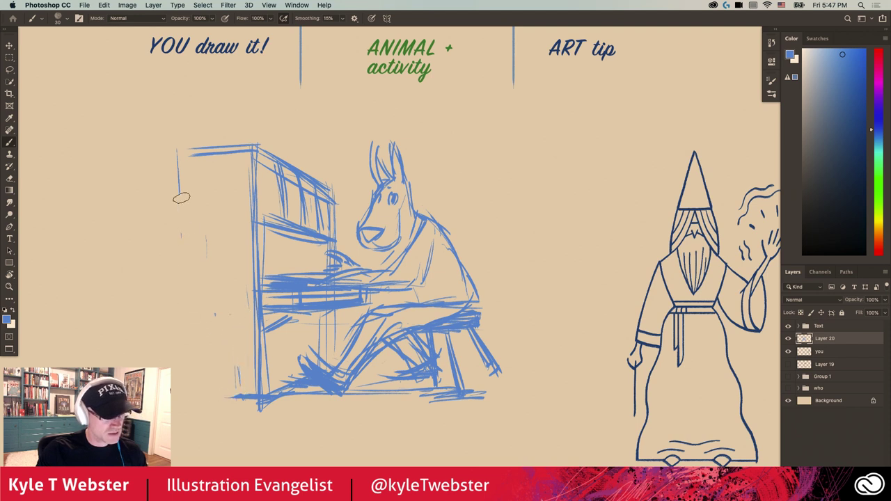
- Add short horizontal lines and loose vertical grain strokes to the piano's side near the front corner
{"action": "left_click_drag", "start_coordinate": [250, 171], "coordinate": [220, 173]}
{"action": "mouse_move", "coordinate": [249, 187]}
{"action": "left_mouse_down"}
{"action": "mouse_move", "coordinate": [232, 254]}
{"action": "mouse_move", "coordinate": [242, 210]}
{"action": "mouse_move", "coordinate": [239, 248]}
{"action": "left_mouse_up"}
{"action": "left_click_drag", "start_coordinate": [247, 234], "coordinate": [244, 293]}
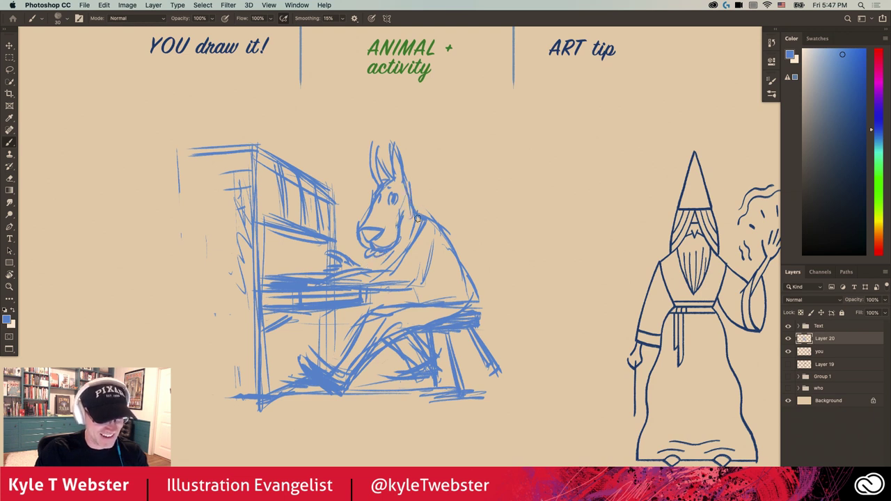
- Refine the donkey's far ear and muzzle, and sketch its collar, sleeve, back contour and shirt folds
{"action": "mouse_move", "coordinate": [391, 149]}
{"action": "left_mouse_down"}
{"action": "mouse_move", "coordinate": [396, 178]}
{"action": "mouse_move", "coordinate": [382, 174]}
{"action": "mouse_move", "coordinate": [387, 180]}
{"action": "mouse_move", "coordinate": [366, 158]}
{"action": "mouse_move", "coordinate": [379, 182]}
{"action": "mouse_move", "coordinate": [400, 176]}
{"action": "mouse_move", "coordinate": [385, 199]}
{"action": "left_mouse_up"}
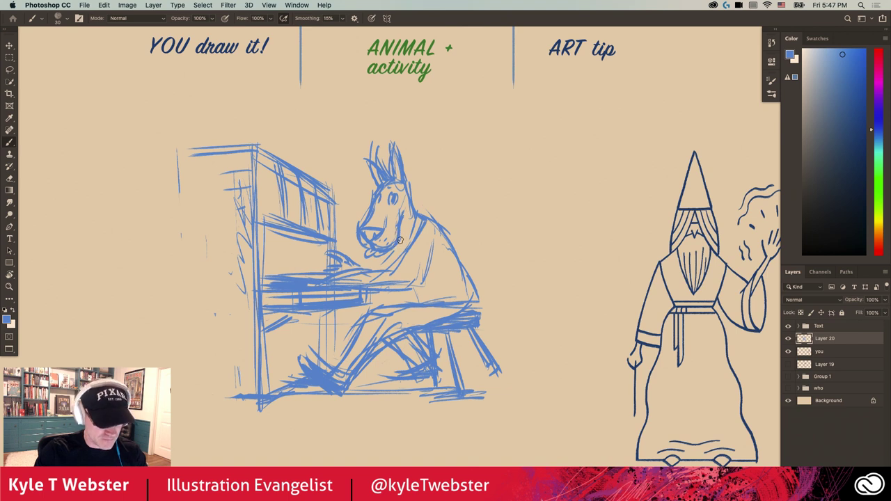
{"action": "left_click_drag", "start_coordinate": [421, 218], "coordinate": [411, 240]}
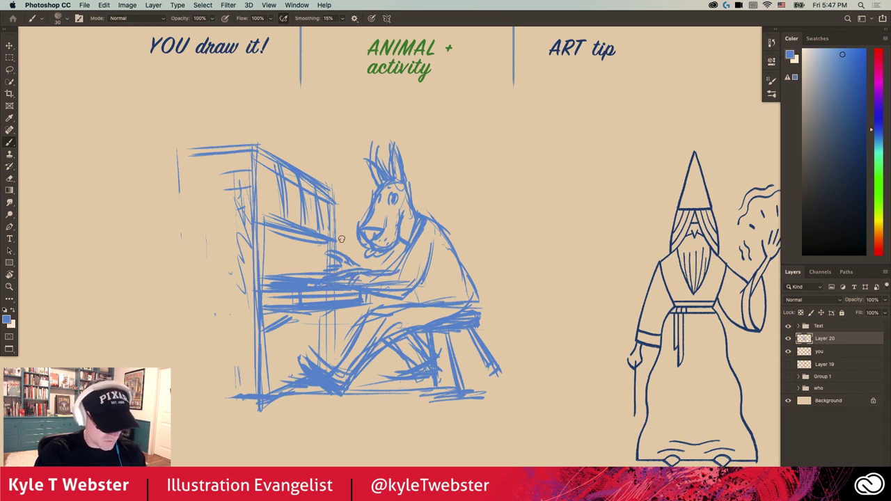
{"action": "mouse_move", "coordinate": [426, 290]}
{"action": "left_mouse_down"}
{"action": "mouse_move", "coordinate": [417, 304]}
{"action": "mouse_move", "coordinate": [449, 282]}
{"action": "mouse_move", "coordinate": [446, 268]}
{"action": "mouse_move", "coordinate": [472, 299]}
{"action": "mouse_move", "coordinate": [448, 232]}
{"action": "mouse_move", "coordinate": [407, 208]}
{"action": "left_mouse_up"}
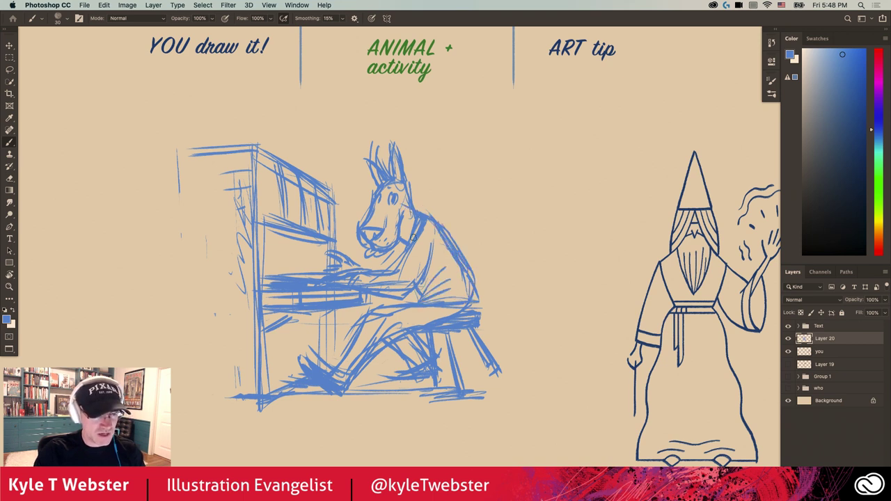
{"action": "left_click_drag", "start_coordinate": [414, 238], "coordinate": [408, 189]}
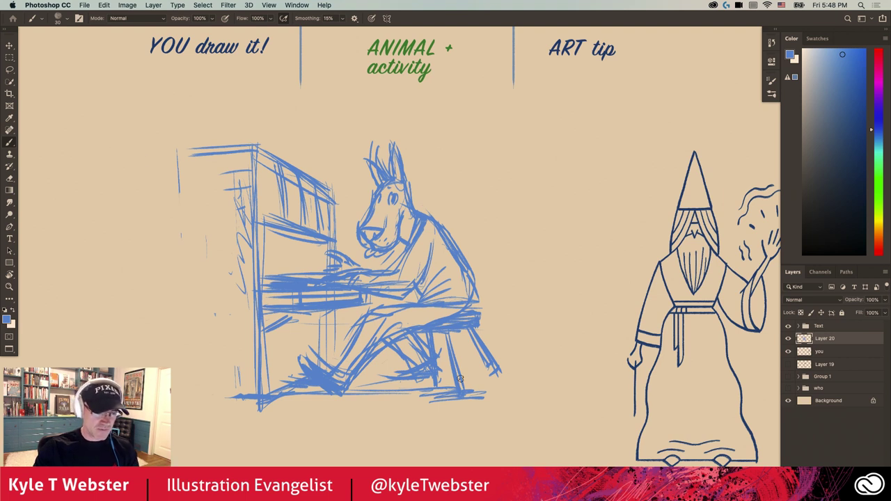
- Shade the stool seat and thicken its legs with extra strokes
{"action": "left_click_drag", "start_coordinate": [465, 327], "coordinate": [490, 373]}
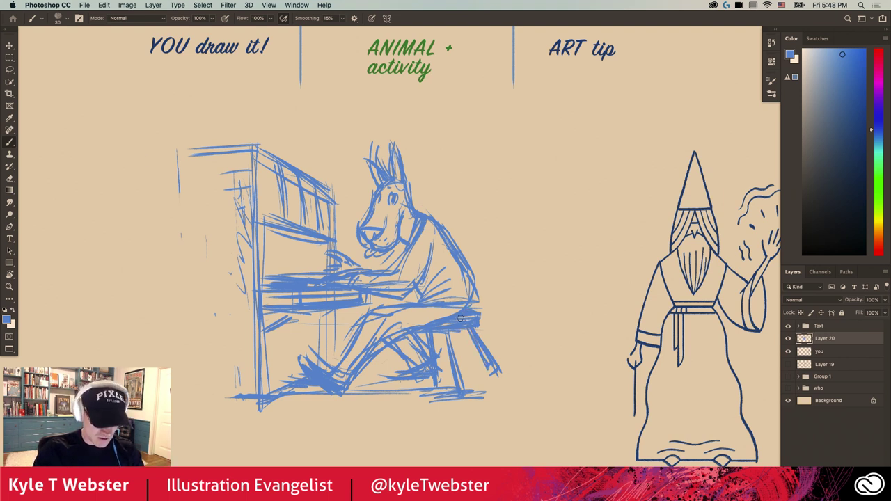
{"action": "left_click_drag", "start_coordinate": [460, 319], "coordinate": [434, 334]}
{"action": "mouse_move", "coordinate": [475, 312]}
{"action": "left_mouse_down"}
{"action": "mouse_move", "coordinate": [420, 332]}
{"action": "mouse_move", "coordinate": [466, 379]}
{"action": "left_mouse_up"}
{"action": "mouse_move", "coordinate": [457, 332]}
{"action": "left_mouse_down"}
{"action": "mouse_move", "coordinate": [474, 373]}
{"action": "mouse_move", "coordinate": [465, 364]}
{"action": "left_mouse_up"}
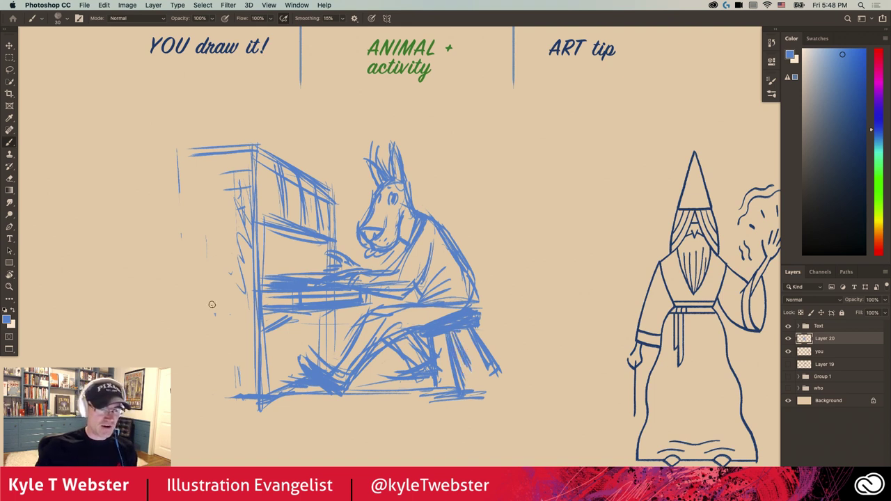
- Reduce the donkey sketch layer's opacity to 50% and add a new layer above it
{"action": "left_click_drag", "start_coordinate": [343, 300], "coordinate": [342, 315]}
{"action": "left_click", "coordinate": [865, 298]}
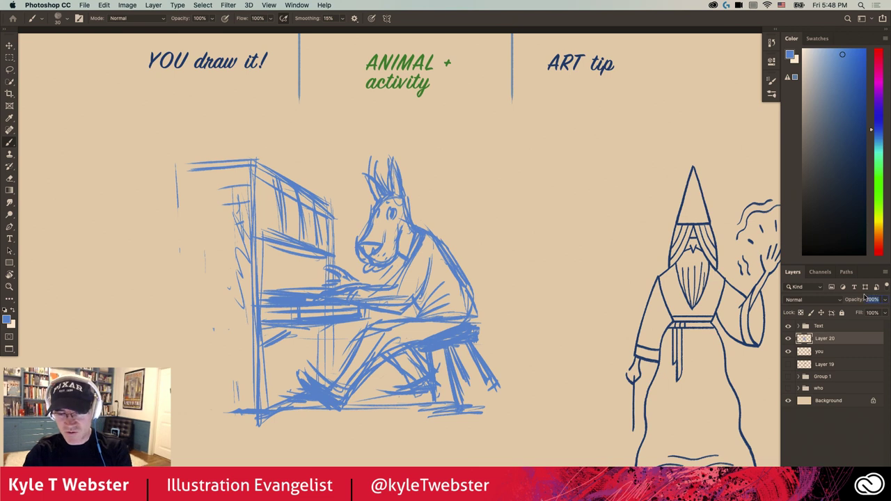
{"action": "type", "text": "50"}
{"action": "key", "text": "Return"}
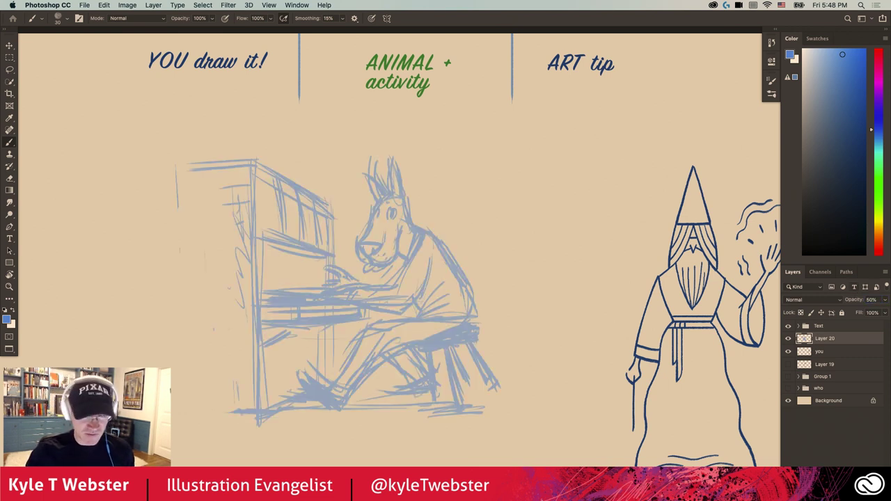
{"action": "key", "text": "alt+shift+super+n"}
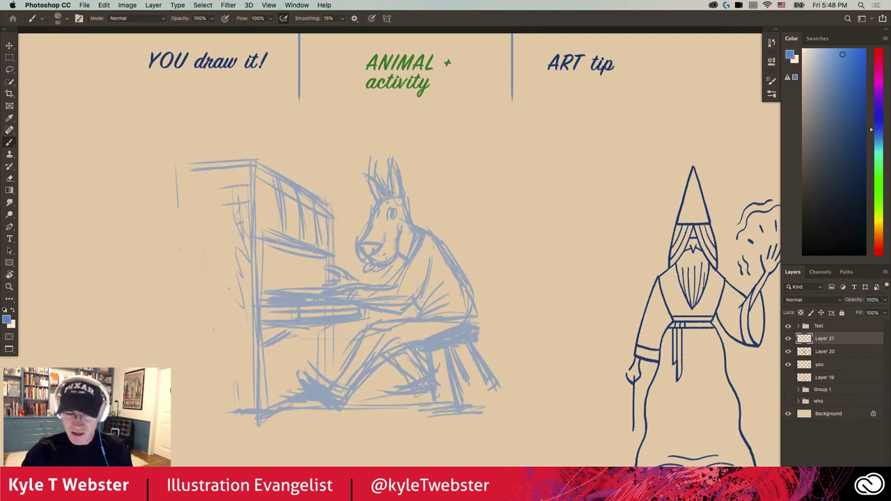
- Sample the dark blue of the wizard's outline and ink the donkey's eyes, nose, whisker marks, mouth and tongue
{"action": "left_click", "coordinate": [694, 167], "text": "alt"}
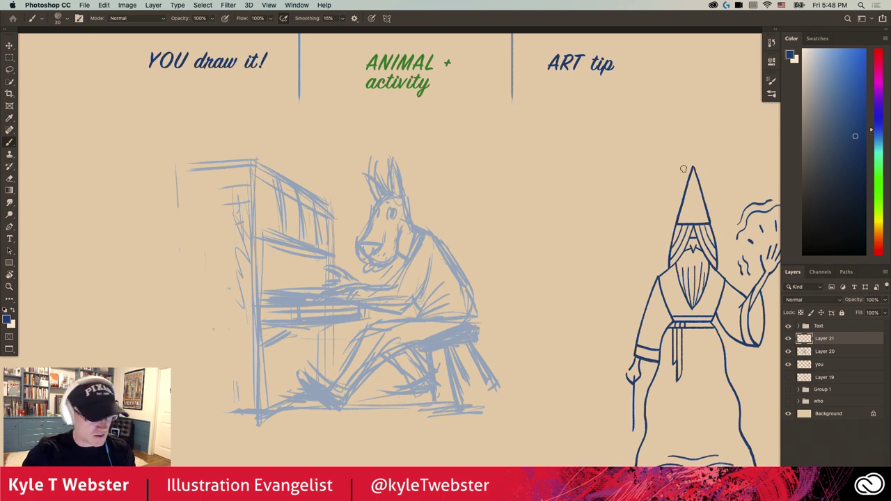
{"action": "left_click", "coordinate": [346, 246], "text": "super"}
{"action": "left_click_drag", "start_coordinate": [341, 241], "coordinate": [330, 215]}
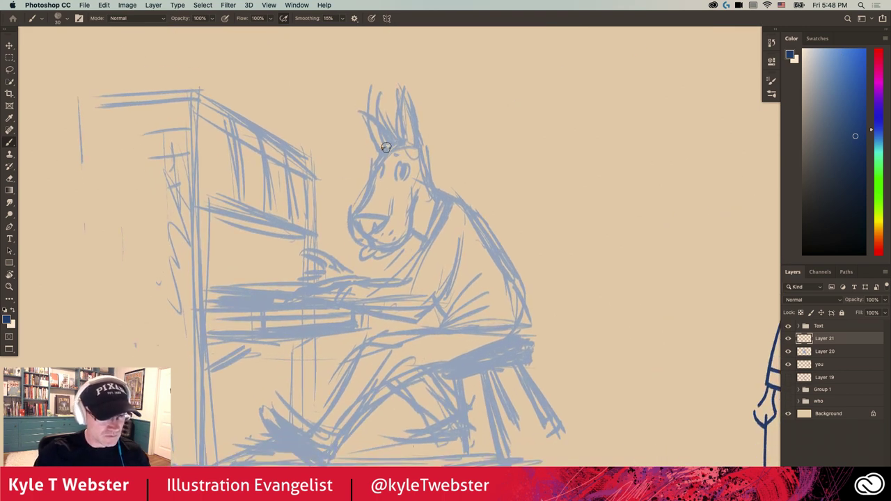
{"action": "mouse_move", "coordinate": [398, 164]}
{"action": "left_mouse_down"}
{"action": "mouse_move", "coordinate": [407, 176]}
{"action": "mouse_move", "coordinate": [404, 167]}
{"action": "mouse_move", "coordinate": [381, 172]}
{"action": "left_mouse_up"}
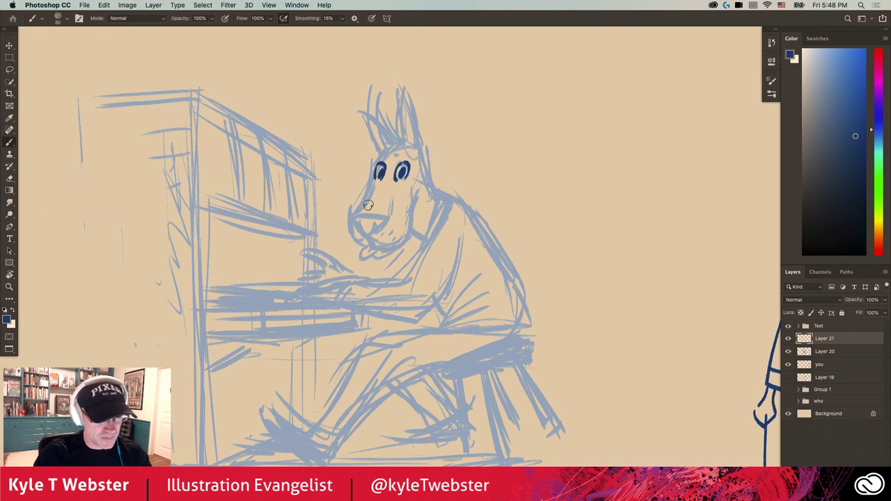
{"action": "mouse_move", "coordinate": [386, 217]}
{"action": "left_mouse_down"}
{"action": "mouse_move", "coordinate": [352, 225]}
{"action": "mouse_move", "coordinate": [368, 222]}
{"action": "mouse_move", "coordinate": [363, 236]}
{"action": "mouse_move", "coordinate": [372, 221]}
{"action": "mouse_move", "coordinate": [387, 224]}
{"action": "mouse_move", "coordinate": [365, 235]}
{"action": "mouse_move", "coordinate": [351, 219]}
{"action": "mouse_move", "coordinate": [382, 247]}
{"action": "mouse_move", "coordinate": [370, 248]}
{"action": "mouse_move", "coordinate": [380, 244]}
{"action": "mouse_move", "coordinate": [366, 264]}
{"action": "mouse_move", "coordinate": [382, 248]}
{"action": "mouse_move", "coordinate": [366, 257]}
{"action": "left_mouse_up"}
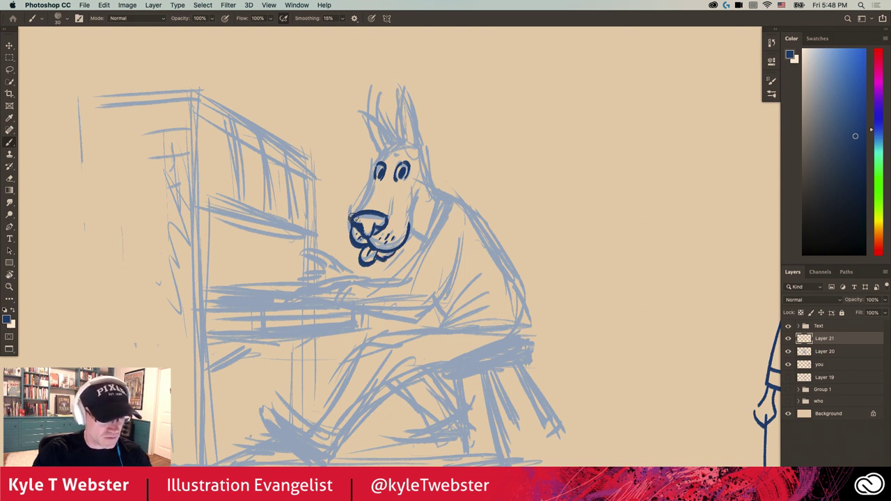
- Ink the donkey's snout, cheek and forehead, then outline both ears and the back of the head
{"action": "left_click_drag", "start_coordinate": [354, 218], "coordinate": [378, 176]}
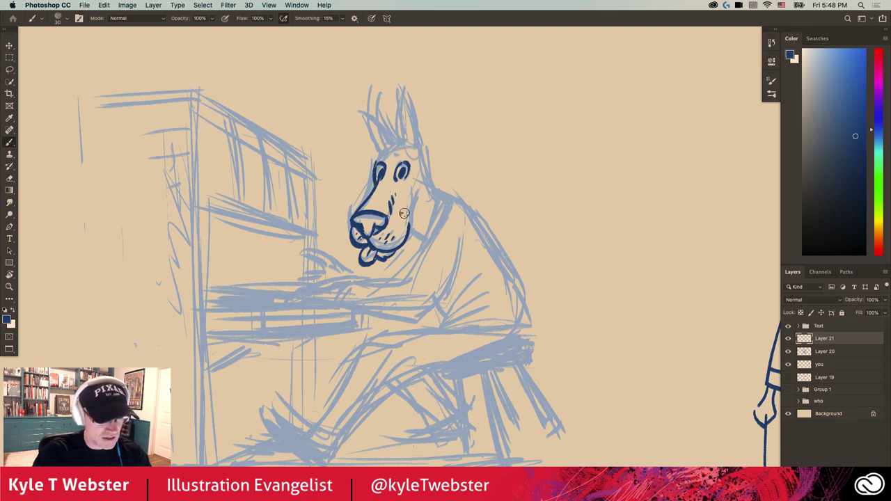
{"action": "left_click_drag", "start_coordinate": [408, 232], "coordinate": [414, 189]}
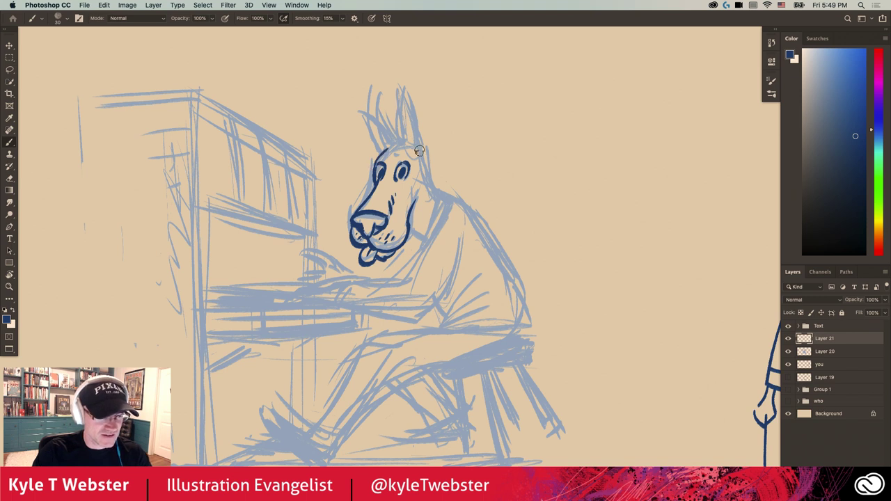
{"action": "mouse_move", "coordinate": [421, 149]}
{"action": "left_mouse_down"}
{"action": "mouse_move", "coordinate": [402, 96]}
{"action": "mouse_move", "coordinate": [397, 140]}
{"action": "mouse_move", "coordinate": [383, 144]}
{"action": "mouse_move", "coordinate": [364, 110]}
{"action": "mouse_move", "coordinate": [382, 146]}
{"action": "left_mouse_up"}
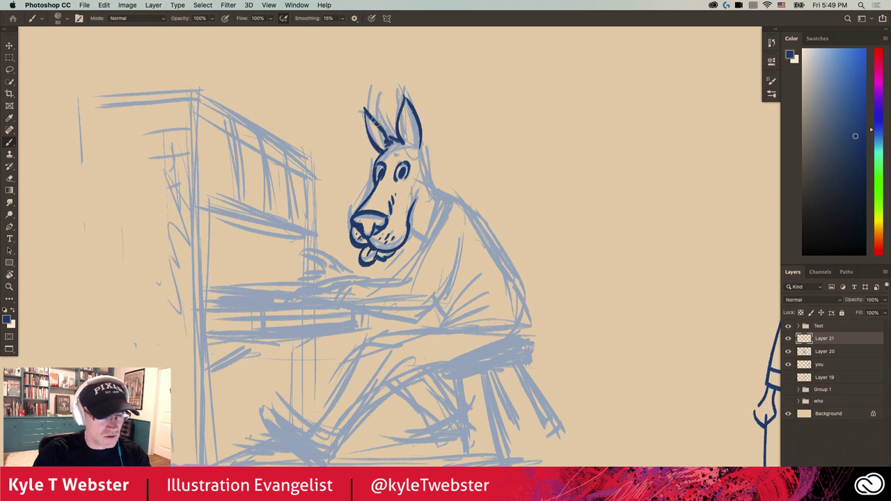
{"action": "mouse_move", "coordinate": [363, 110]}
{"action": "left_mouse_down"}
{"action": "mouse_move", "coordinate": [406, 103]}
{"action": "mouse_move", "coordinate": [417, 135]}
{"action": "mouse_move", "coordinate": [403, 130]}
{"action": "mouse_move", "coordinate": [429, 172]}
{"action": "mouse_move", "coordinate": [425, 193]}
{"action": "left_mouse_up"}
{"action": "left_click_drag", "start_coordinate": [424, 186], "coordinate": [420, 193]}
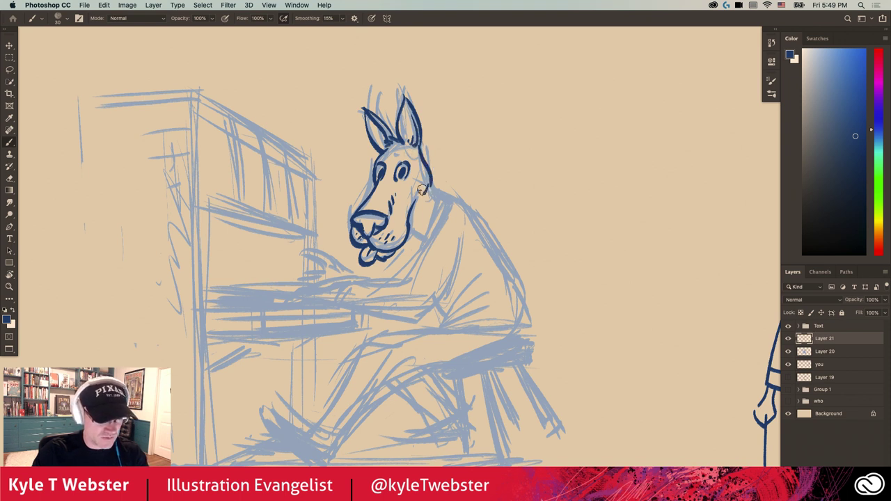
- Ink the donkey's neck lines and the shirt collar around them
{"action": "key", "text": "space"}
{"action": "left_click_drag", "start_coordinate": [346, 173], "coordinate": [338, 142]}
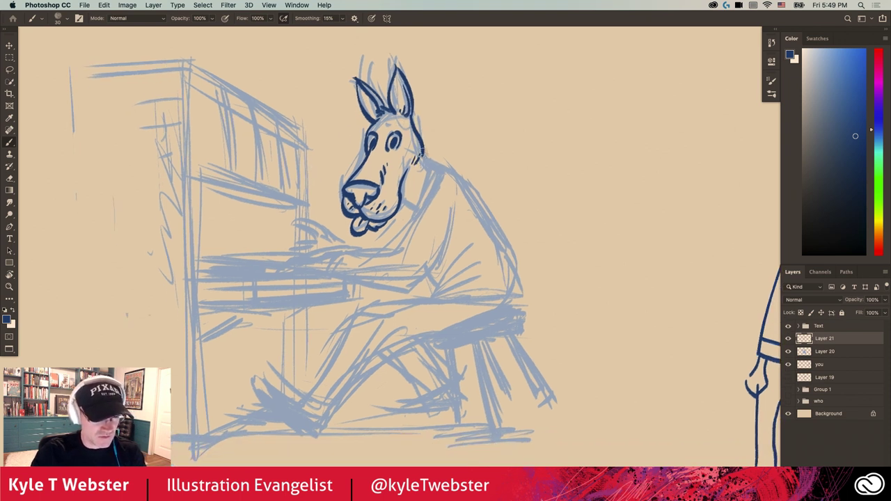
{"action": "left_click_drag", "start_coordinate": [424, 157], "coordinate": [439, 176]}
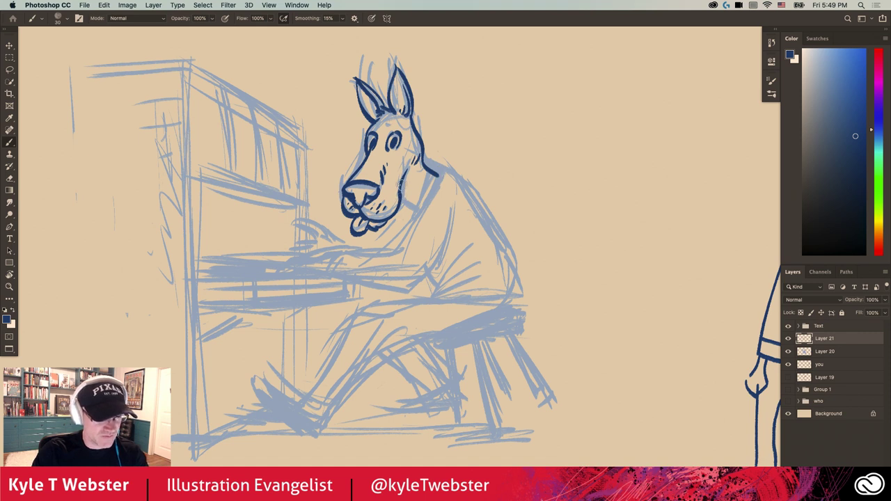
{"action": "mouse_move", "coordinate": [402, 196]}
{"action": "left_mouse_down"}
{"action": "mouse_move", "coordinate": [419, 201]}
{"action": "mouse_move", "coordinate": [419, 212]}
{"action": "left_mouse_up"}
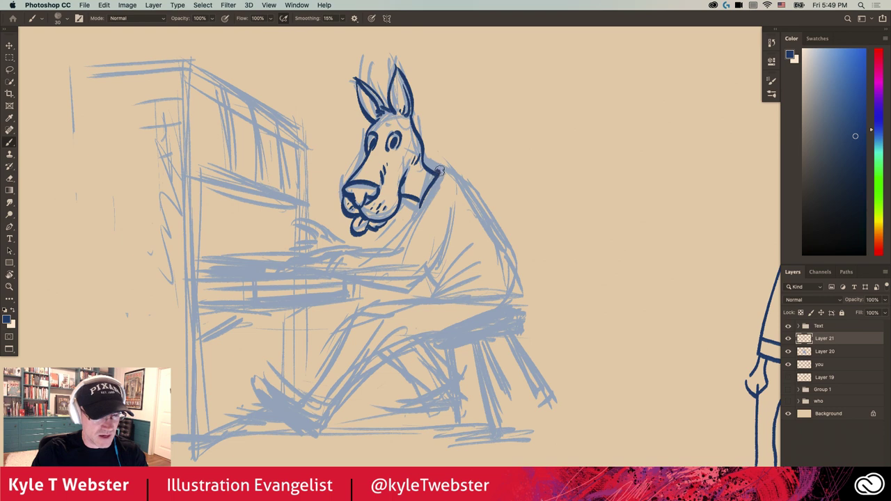
{"action": "mouse_move", "coordinate": [437, 169]}
{"action": "left_mouse_down"}
{"action": "mouse_move", "coordinate": [446, 172]}
{"action": "mouse_move", "coordinate": [426, 217]}
{"action": "mouse_move", "coordinate": [414, 209]}
{"action": "left_mouse_up"}
- Ink the shirt's front edge, the curved back and the hem above the stool
{"action": "scroll", "coordinate": [417, 202], "scroll_direction": "down", "scroll_amount": 3}
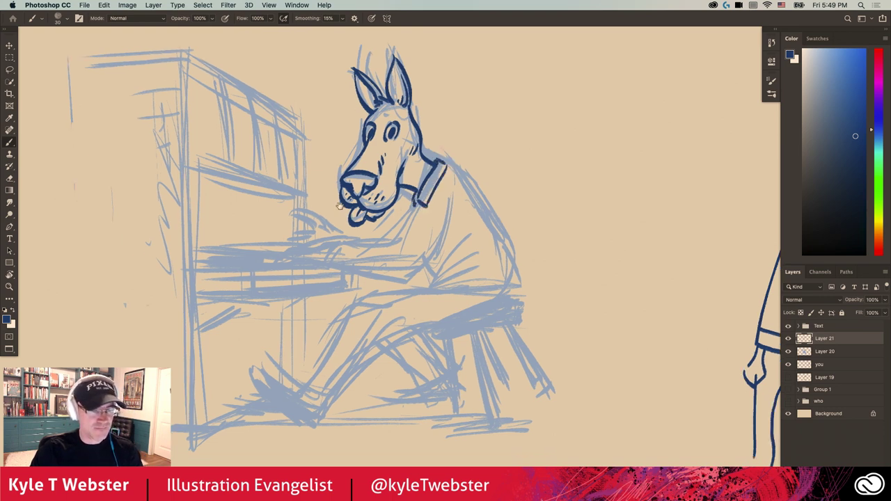
{"action": "left_click_drag", "start_coordinate": [441, 172], "coordinate": [396, 245]}
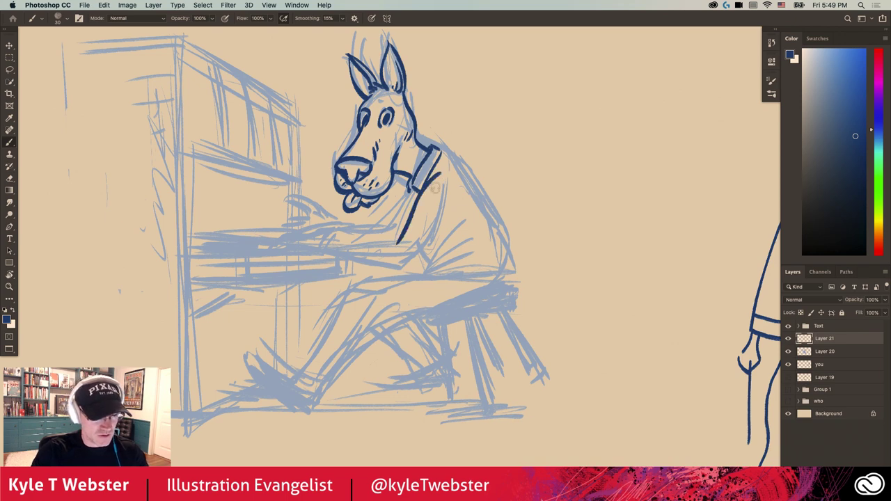
{"action": "mouse_move", "coordinate": [437, 152]}
{"action": "left_mouse_down"}
{"action": "mouse_move", "coordinate": [509, 244]}
{"action": "mouse_move", "coordinate": [512, 263]}
{"action": "mouse_move", "coordinate": [493, 282]}
{"action": "mouse_move", "coordinate": [424, 262]}
{"action": "left_mouse_up"}
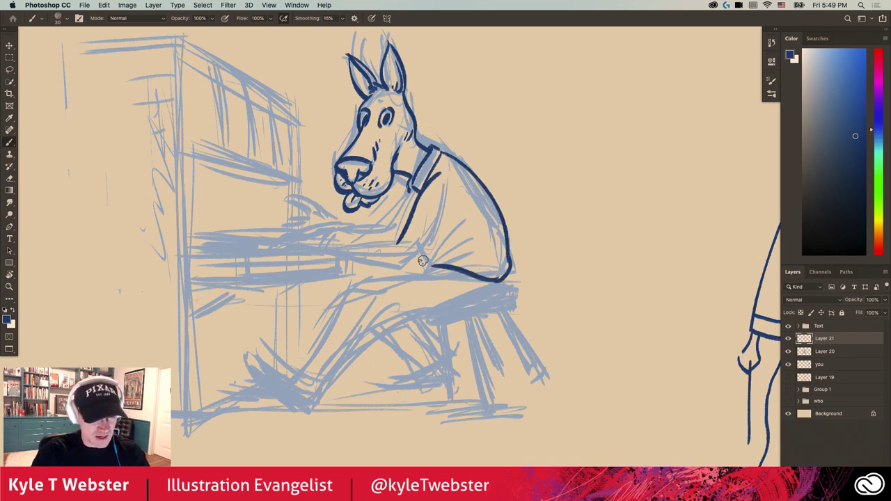
{"action": "left_click_drag", "start_coordinate": [500, 258], "coordinate": [428, 263]}
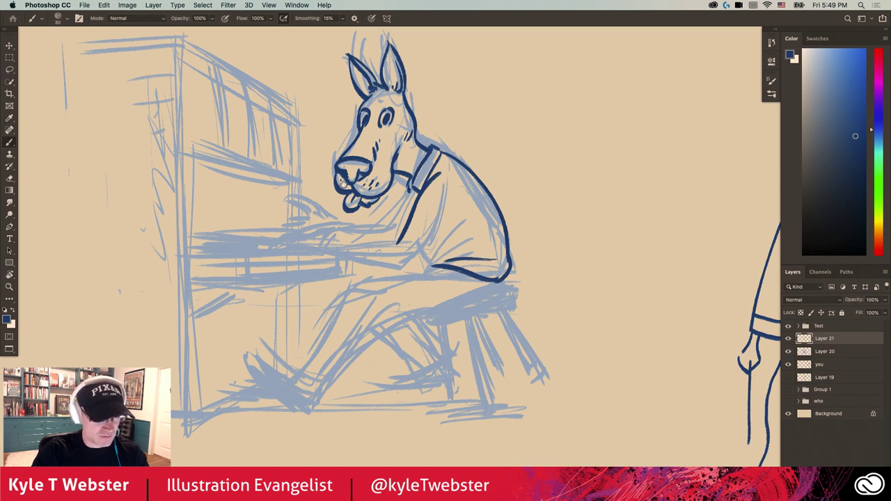
- Ink the donkey's near arm with its sleeve and cuff, and the hand resting on the keyboard
{"action": "left_click_drag", "start_coordinate": [344, 185], "coordinate": [397, 172]}
{"action": "mouse_move", "coordinate": [498, 185]}
{"action": "left_mouse_down"}
{"action": "mouse_move", "coordinate": [460, 259]}
{"action": "mouse_move", "coordinate": [397, 245]}
{"action": "left_mouse_up"}
{"action": "mouse_move", "coordinate": [443, 230]}
{"action": "left_mouse_down"}
{"action": "mouse_move", "coordinate": [437, 242]}
{"action": "mouse_move", "coordinate": [399, 226]}
{"action": "mouse_move", "coordinate": [397, 244]}
{"action": "mouse_move", "coordinate": [369, 218]}
{"action": "mouse_move", "coordinate": [344, 233]}
{"action": "mouse_move", "coordinate": [345, 219]}
{"action": "mouse_move", "coordinate": [341, 230]}
{"action": "left_mouse_up"}
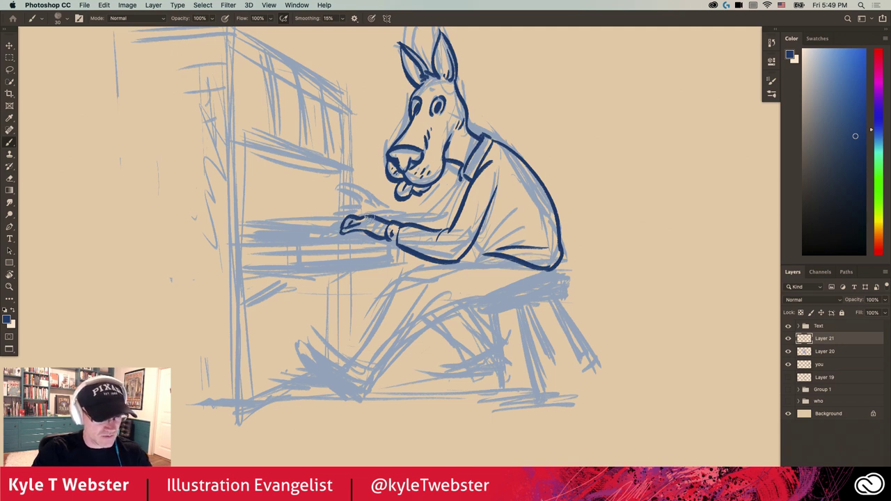
- Ink fold lines at the shirt's waist and shoulder, and outline the donkey's near trouser leg down to its cuff
{"action": "left_click_drag", "start_coordinate": [409, 168], "coordinate": [406, 175]}
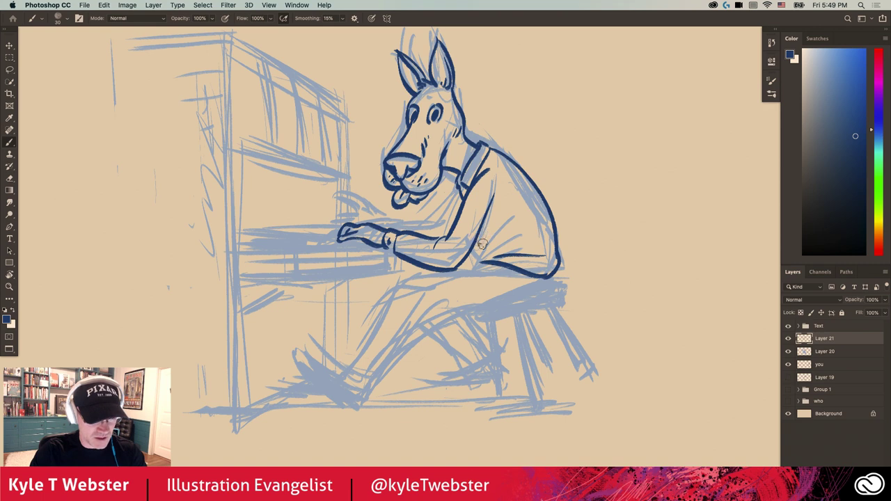
{"action": "mouse_move", "coordinate": [479, 263]}
{"action": "left_mouse_down"}
{"action": "mouse_move", "coordinate": [518, 230]}
{"action": "mouse_move", "coordinate": [478, 234]}
{"action": "left_mouse_up"}
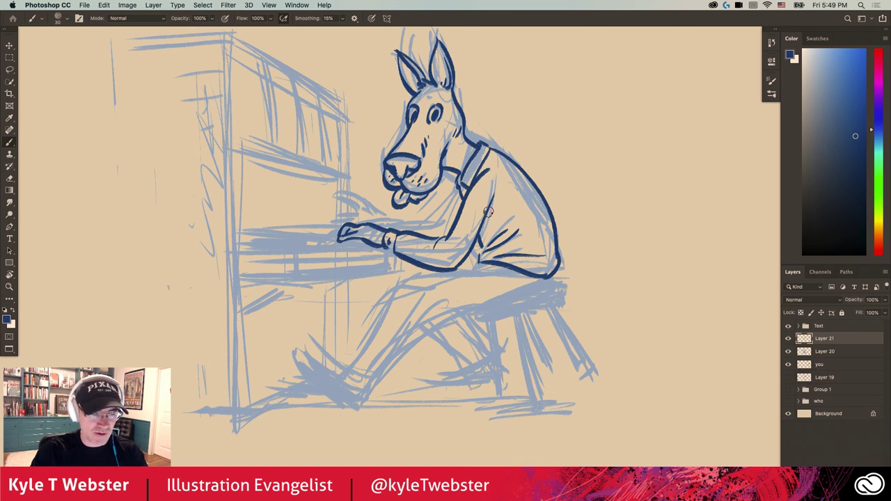
{"action": "left_click_drag", "start_coordinate": [386, 210], "coordinate": [371, 203]}
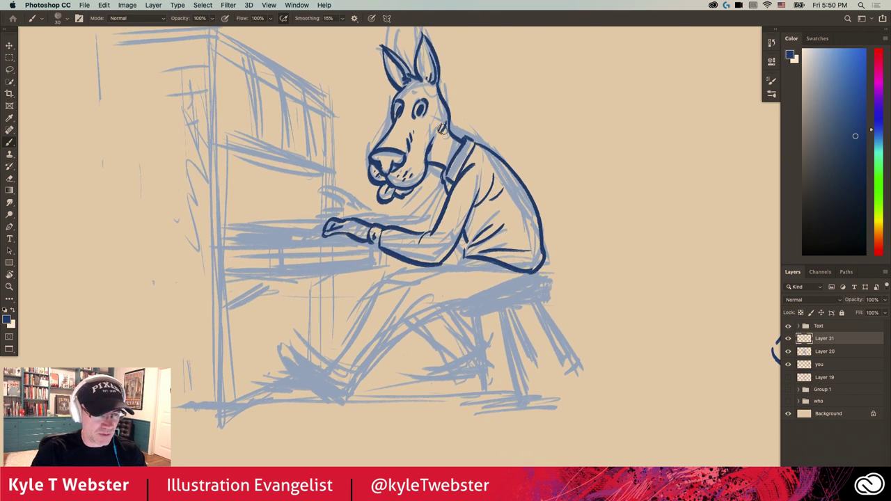
{"action": "left_click_drag", "start_coordinate": [465, 200], "coordinate": [474, 182]}
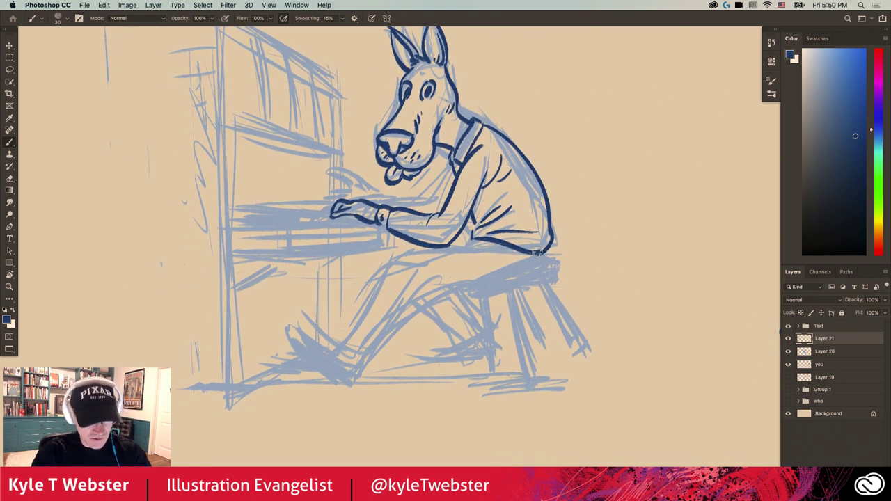
{"action": "mouse_move", "coordinate": [536, 254]}
{"action": "left_mouse_down"}
{"action": "mouse_move", "coordinate": [404, 311]}
{"action": "mouse_move", "coordinate": [354, 350]}
{"action": "mouse_move", "coordinate": [348, 367]}
{"action": "mouse_move", "coordinate": [344, 342]}
{"action": "left_mouse_up"}
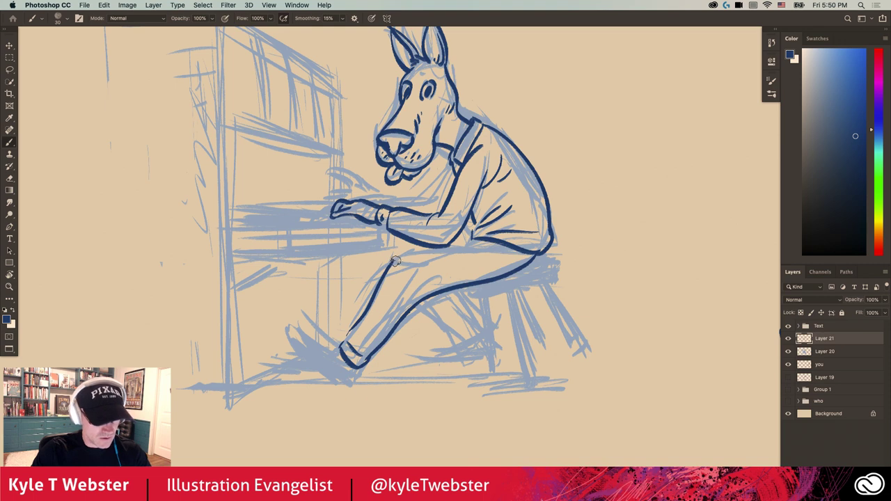
{"action": "left_click_drag", "start_coordinate": [393, 263], "coordinate": [487, 245]}
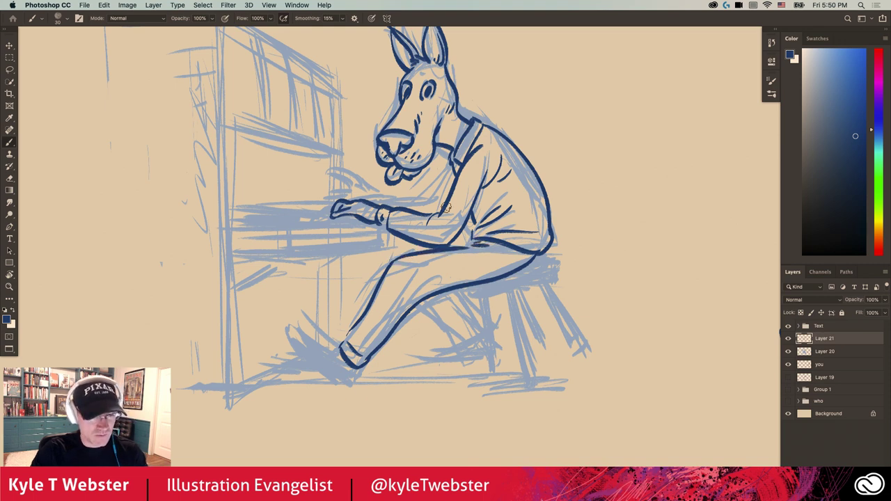
- Ink the stool's round seat edge and its four legs beneath the donkey
{"action": "scroll", "coordinate": [487, 240], "scroll_direction": "down", "scroll_amount": 3}
{"action": "scroll", "coordinate": [488, 240], "scroll_direction": "right", "scroll_amount": 3}
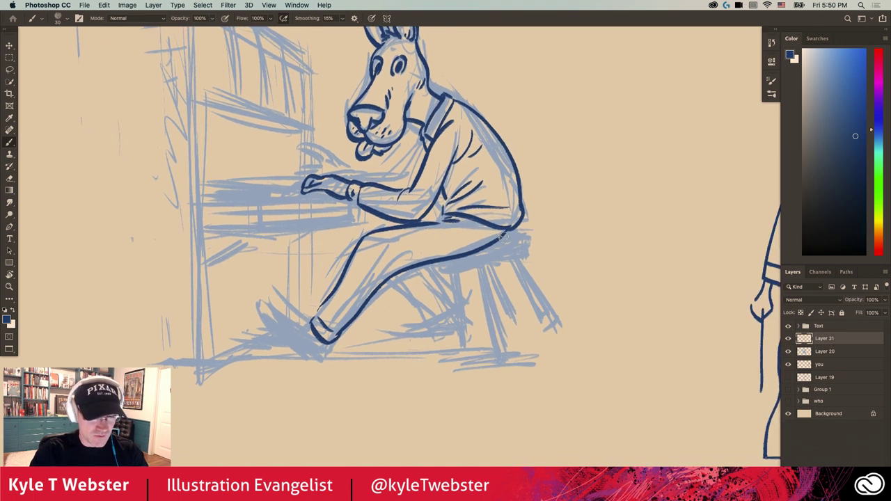
{"action": "mouse_move", "coordinate": [518, 245]}
{"action": "left_mouse_down"}
{"action": "mouse_move", "coordinate": [470, 263]}
{"action": "mouse_move", "coordinate": [443, 264]}
{"action": "left_mouse_up"}
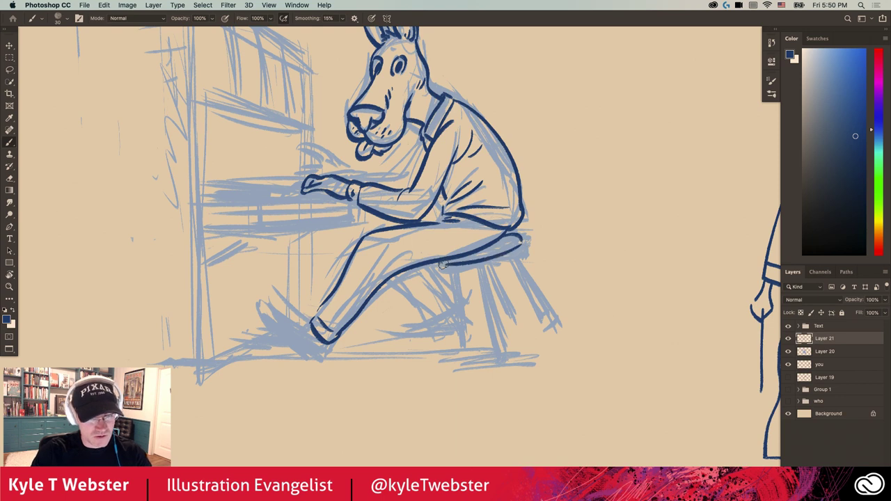
{"action": "left_click_drag", "start_coordinate": [514, 239], "coordinate": [470, 257]}
{"action": "scroll", "coordinate": [431, 240], "scroll_direction": "right", "scroll_amount": 4}
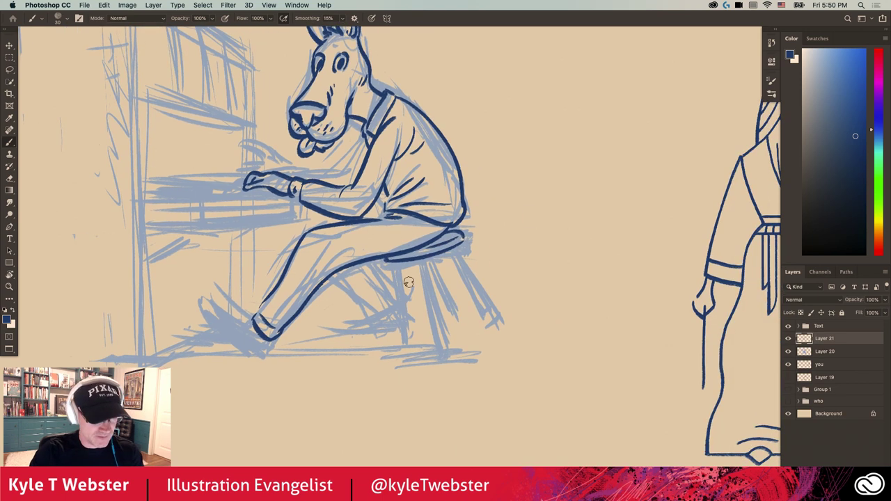
{"action": "mouse_move", "coordinate": [397, 277]}
{"action": "left_mouse_down"}
{"action": "mouse_move", "coordinate": [405, 342]}
{"action": "mouse_move", "coordinate": [405, 260]}
{"action": "mouse_move", "coordinate": [424, 288]}
{"action": "mouse_move", "coordinate": [442, 354]}
{"action": "mouse_move", "coordinate": [454, 249]}
{"action": "mouse_move", "coordinate": [486, 317]}
{"action": "mouse_move", "coordinate": [495, 307]}
{"action": "mouse_move", "coordinate": [462, 252]}
{"action": "left_mouse_up"}
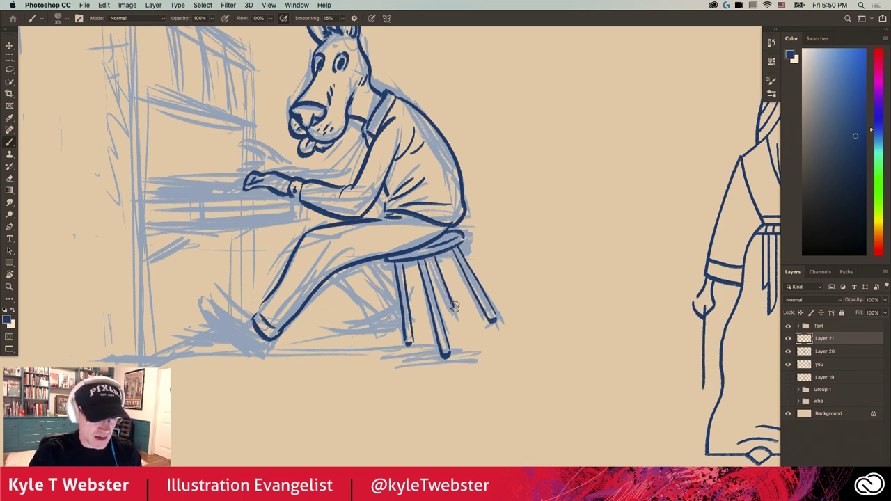
{"action": "left_click_drag", "start_coordinate": [453, 308], "coordinate": [440, 261]}
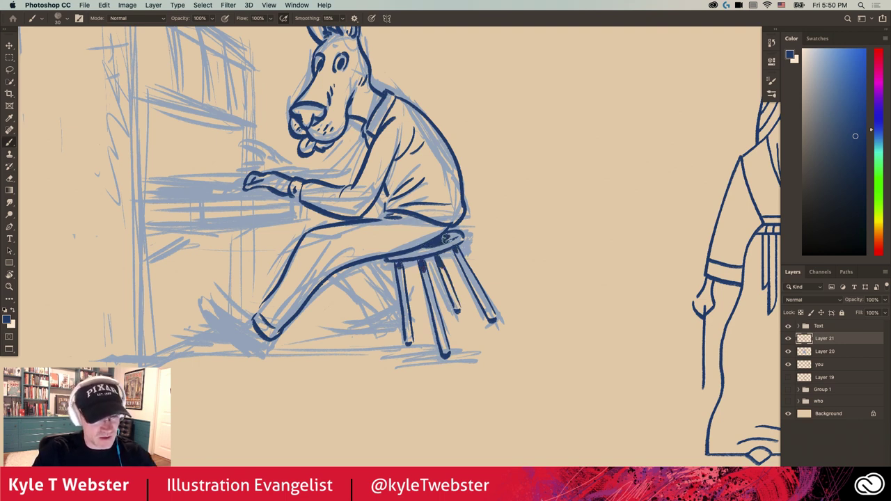
- Ink creases on the near trouser leg and the outstretched near shoe with its sole and laces
{"action": "left_click_drag", "start_coordinate": [291, 266], "coordinate": [354, 292]}
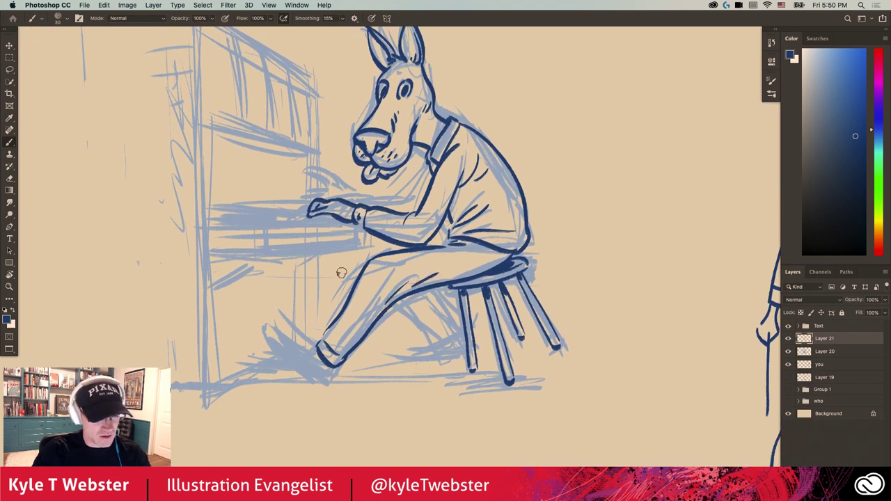
{"action": "left_click_drag", "start_coordinate": [338, 260], "coordinate": [406, 197]}
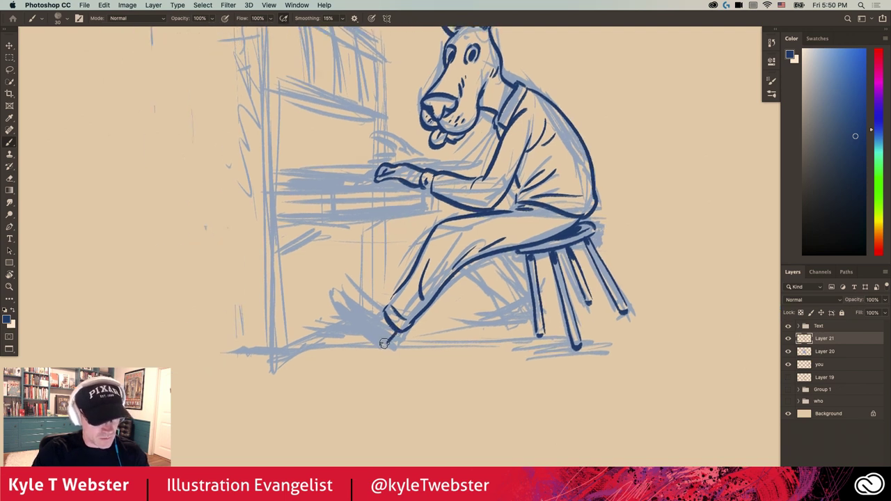
{"action": "left_click_drag", "start_coordinate": [382, 343], "coordinate": [333, 288]}
{"action": "left_click_drag", "start_coordinate": [381, 311], "coordinate": [337, 284]}
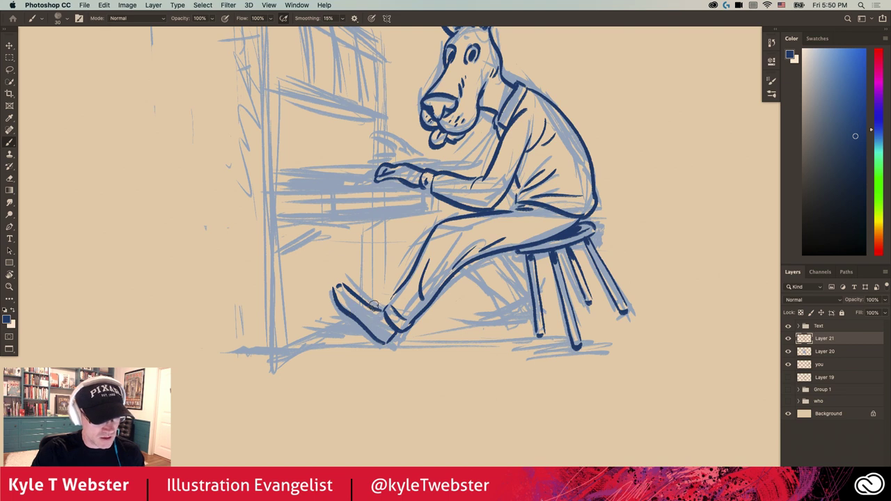
{"action": "mouse_move", "coordinate": [375, 307]}
{"action": "left_mouse_down"}
{"action": "mouse_move", "coordinate": [379, 298]}
{"action": "mouse_move", "coordinate": [373, 317]}
{"action": "mouse_move", "coordinate": [358, 302]}
{"action": "left_mouse_up"}
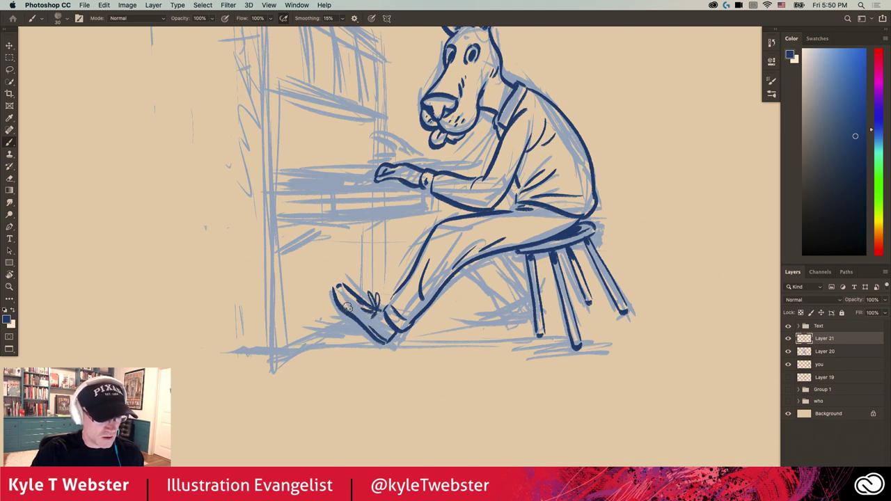
- Ink the donkey's far lower leg and shoe tucked behind the stool's front legs
{"action": "left_click_drag", "start_coordinate": [382, 245], "coordinate": [355, 247]}
{"action": "mouse_move", "coordinate": [402, 271]}
{"action": "left_mouse_down"}
{"action": "mouse_move", "coordinate": [452, 307]}
{"action": "mouse_move", "coordinate": [465, 284]}
{"action": "mouse_move", "coordinate": [417, 228]}
{"action": "mouse_move", "coordinate": [417, 263]}
{"action": "left_mouse_up"}
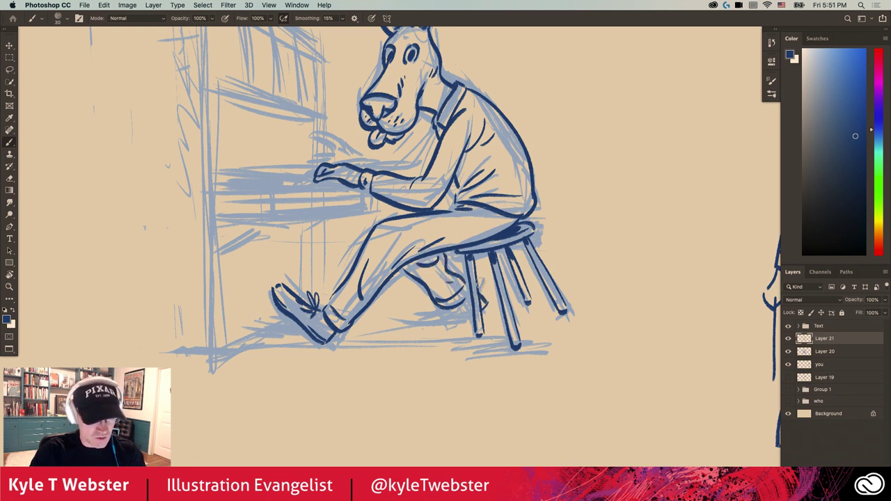
{"action": "mouse_move", "coordinate": [450, 311]}
{"action": "left_mouse_down"}
{"action": "mouse_move", "coordinate": [422, 328]}
{"action": "mouse_move", "coordinate": [475, 312]}
{"action": "left_mouse_up"}
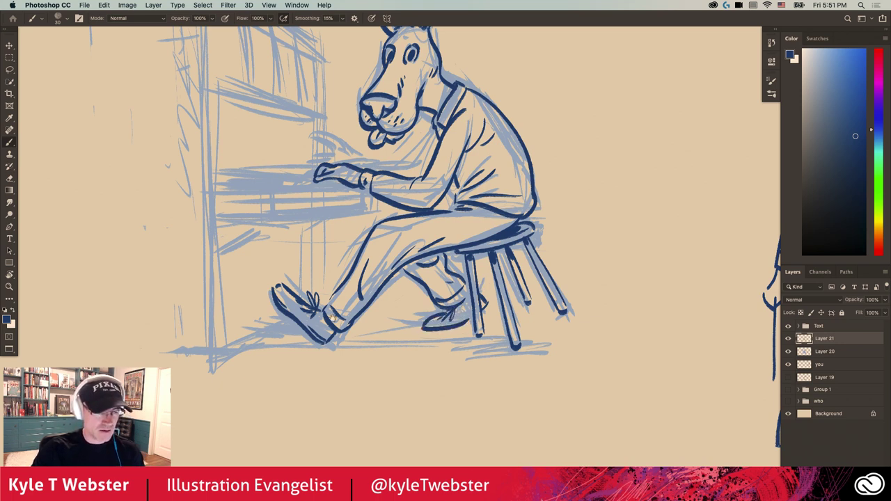
- Hatch short shadow strokes on the floor around the stool legs and beside the near shoe
{"action": "mouse_move", "coordinate": [568, 339]}
{"action": "left_mouse_down"}
{"action": "mouse_move", "coordinate": [534, 347]}
{"action": "mouse_move", "coordinate": [551, 339]}
{"action": "mouse_move", "coordinate": [496, 336]}
{"action": "mouse_move", "coordinate": [530, 334]}
{"action": "left_mouse_up"}
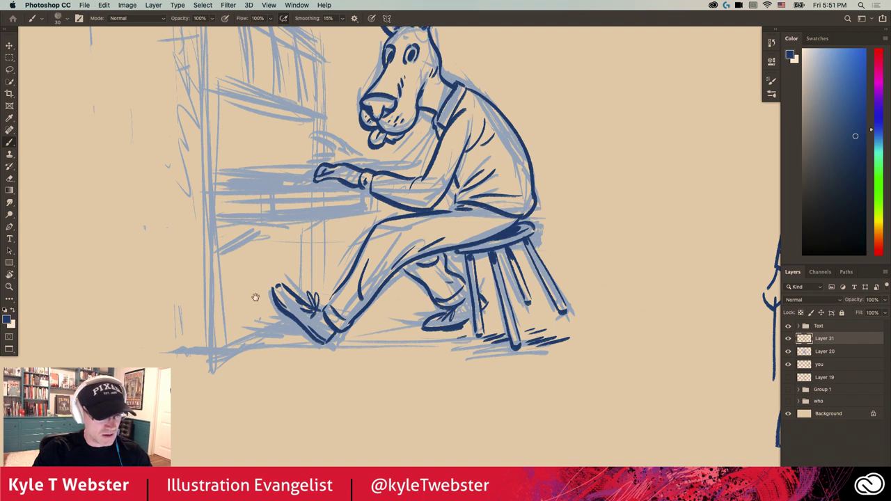
{"action": "left_click_drag", "start_coordinate": [250, 300], "coordinate": [333, 309]}
{"action": "left_click_drag", "start_coordinate": [376, 335], "coordinate": [342, 341]}
{"action": "mouse_move", "coordinate": [376, 341]}
{"action": "left_mouse_down"}
{"action": "mouse_move", "coordinate": [341, 346]}
{"action": "mouse_move", "coordinate": [366, 340]}
{"action": "mouse_move", "coordinate": [354, 334]}
{"action": "left_mouse_up"}
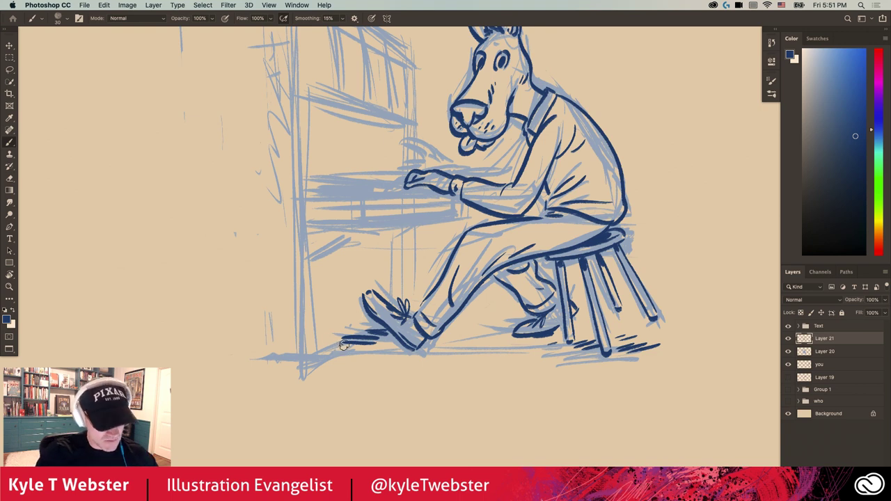
- Ink the piano's keyboard front with the bracket line beneath it, and the cabinet's long vertical corner edge
{"action": "mouse_move", "coordinate": [316, 302]}
{"action": "left_mouse_down"}
{"action": "mouse_move", "coordinate": [286, 332]}
{"action": "mouse_move", "coordinate": [293, 373]}
{"action": "left_mouse_up"}
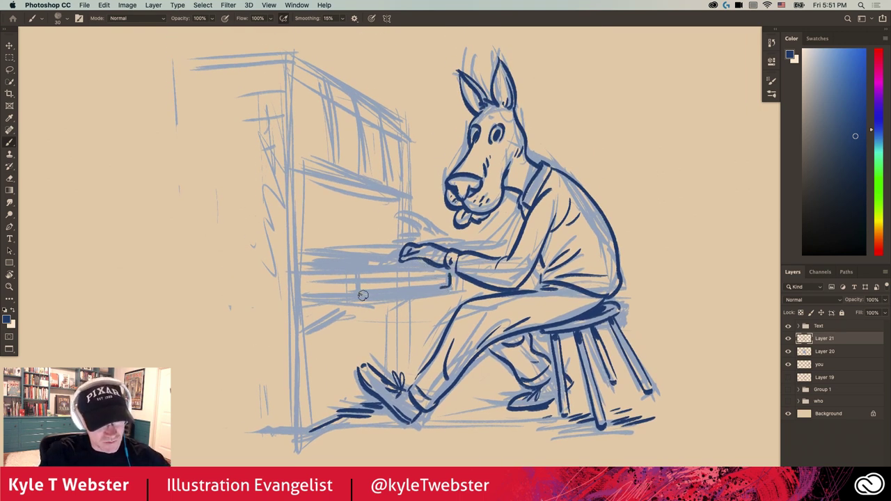
{"action": "mouse_move", "coordinate": [362, 296]}
{"action": "left_mouse_down"}
{"action": "mouse_move", "coordinate": [451, 287]}
{"action": "mouse_move", "coordinate": [364, 271]}
{"action": "mouse_move", "coordinate": [358, 296]}
{"action": "mouse_move", "coordinate": [308, 271]}
{"action": "left_mouse_up"}
{"action": "mouse_move", "coordinate": [358, 296]}
{"action": "left_mouse_down"}
{"action": "mouse_move", "coordinate": [326, 292]}
{"action": "mouse_move", "coordinate": [317, 314]}
{"action": "mouse_move", "coordinate": [334, 301]}
{"action": "mouse_move", "coordinate": [309, 313]}
{"action": "left_mouse_up"}
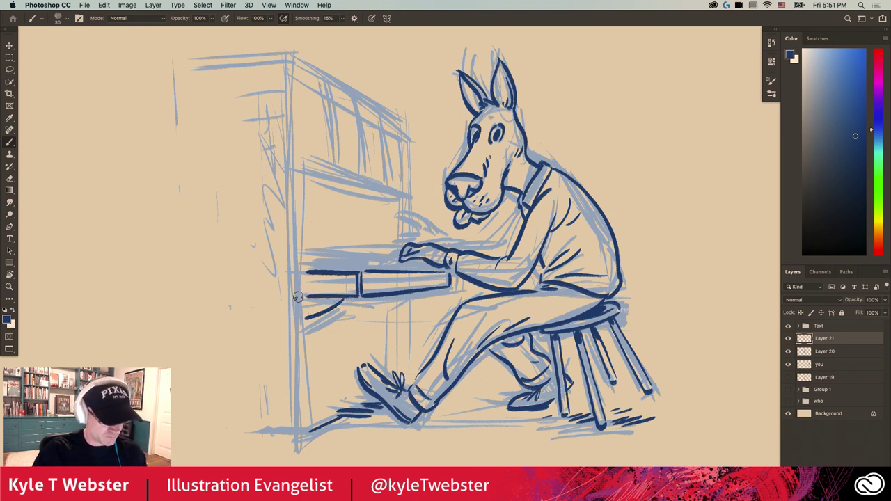
{"action": "left_click_drag", "start_coordinate": [299, 276], "coordinate": [301, 412]}
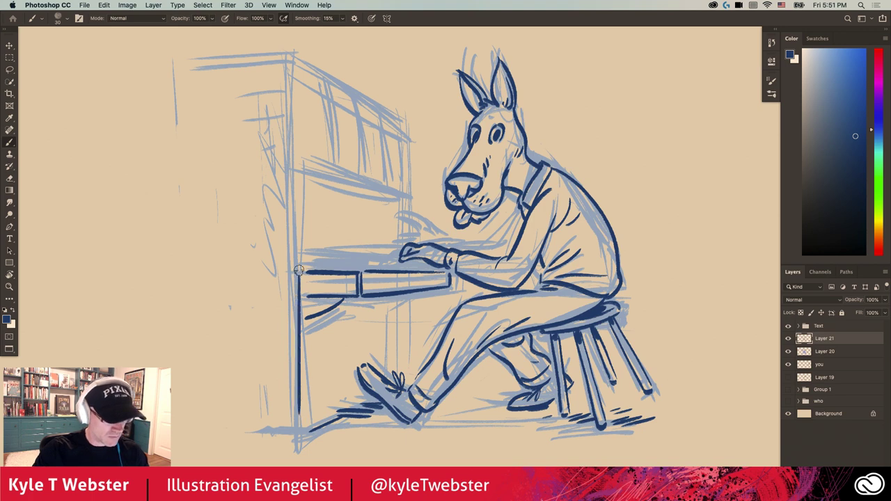
{"action": "left_click_drag", "start_coordinate": [300, 282], "coordinate": [298, 85]}
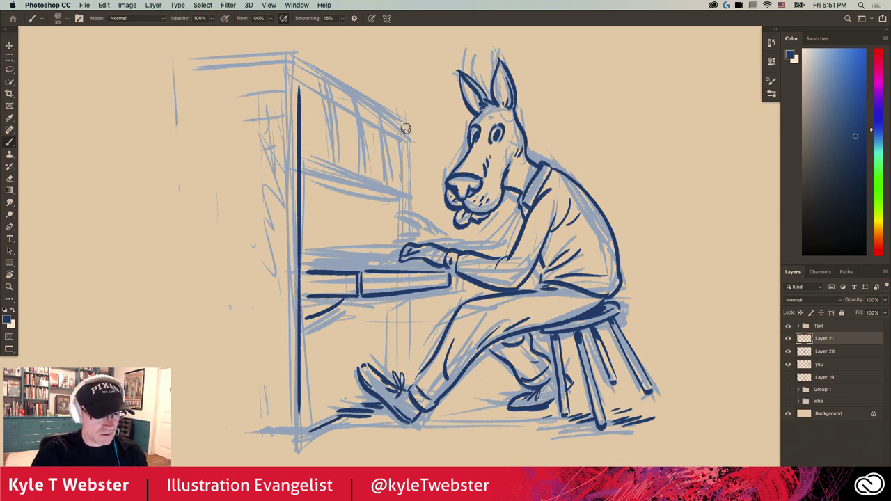
- Ink the top edge of the piano's upper panel and the music ledge below it, thickening the ledge with solid dark blue
{"action": "left_click_drag", "start_coordinate": [401, 133], "coordinate": [315, 82]}
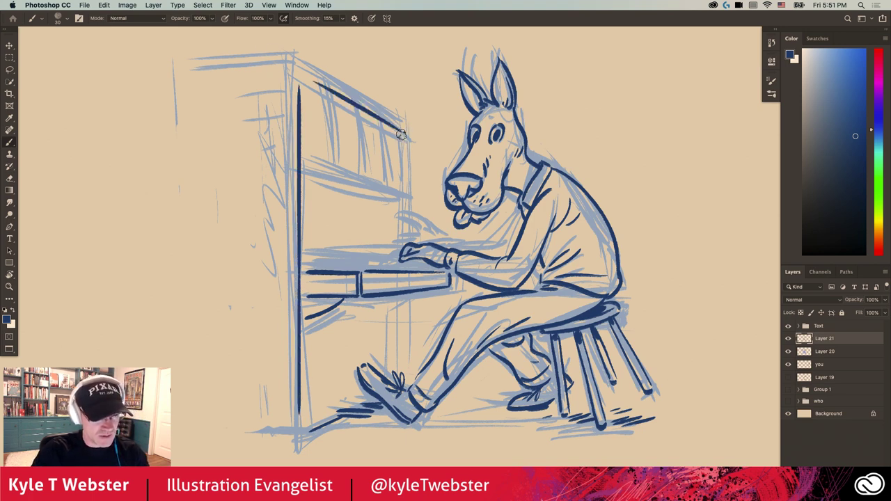
{"action": "left_click_drag", "start_coordinate": [401, 202], "coordinate": [323, 174]}
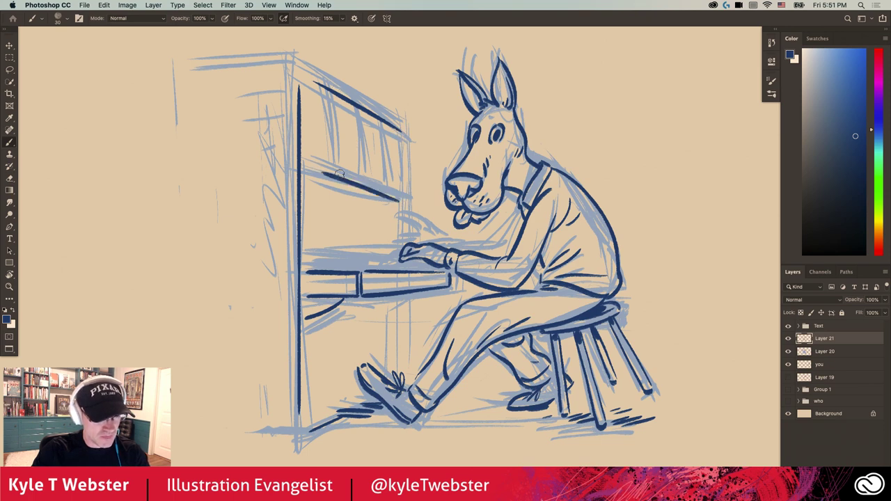
{"action": "key", "text": "super+z"}
{"action": "left_click_drag", "start_coordinate": [403, 202], "coordinate": [314, 174]}
{"action": "left_click_drag", "start_coordinate": [403, 199], "coordinate": [324, 174]}
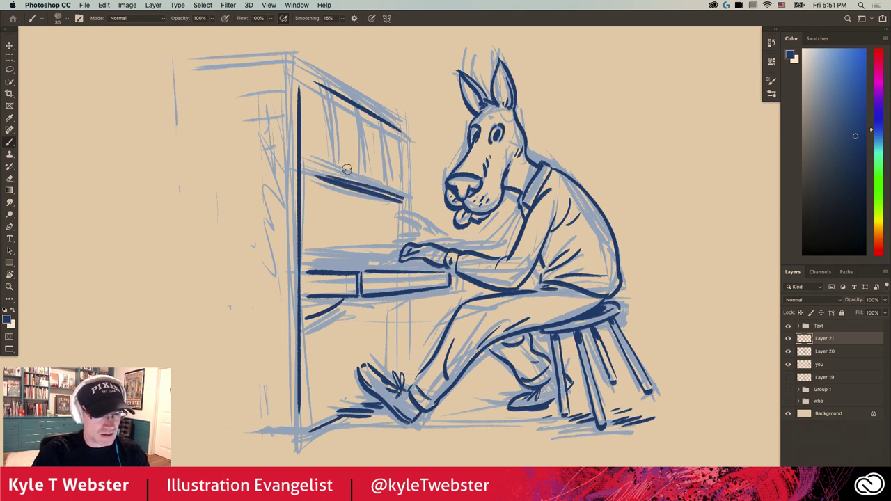
{"action": "left_click_drag", "start_coordinate": [384, 199], "coordinate": [316, 179]}
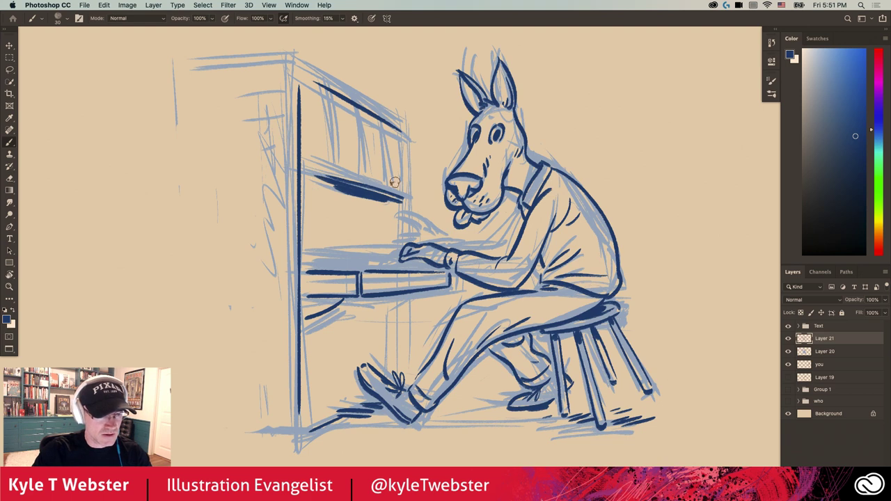
- Ink the open sheet music on the ledge with short notation marks, and close the upper panel's far side edge
{"action": "mouse_move", "coordinate": [394, 195]}
{"action": "left_mouse_down"}
{"action": "mouse_move", "coordinate": [384, 139]}
{"action": "mouse_move", "coordinate": [391, 143]}
{"action": "mouse_move", "coordinate": [364, 133]}
{"action": "mouse_move", "coordinate": [370, 180]}
{"action": "left_mouse_up"}
{"action": "mouse_move", "coordinate": [364, 125]}
{"action": "left_mouse_down"}
{"action": "mouse_move", "coordinate": [332, 105]}
{"action": "mouse_move", "coordinate": [336, 177]}
{"action": "left_mouse_up"}
{"action": "mouse_move", "coordinate": [334, 113]}
{"action": "left_mouse_down"}
{"action": "mouse_move", "coordinate": [329, 175]}
{"action": "mouse_move", "coordinate": [351, 143]}
{"action": "mouse_move", "coordinate": [353, 161]}
{"action": "mouse_move", "coordinate": [381, 174]}
{"action": "left_mouse_up"}
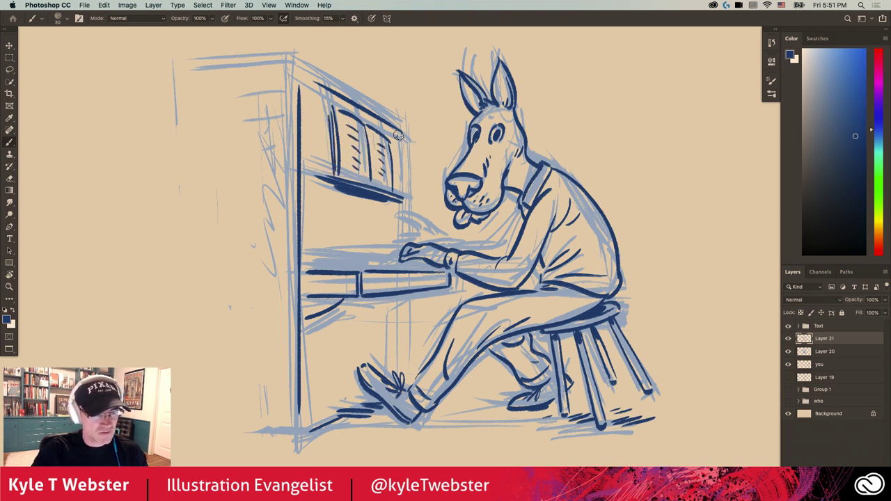
{"action": "left_click_drag", "start_coordinate": [402, 133], "coordinate": [402, 174]}
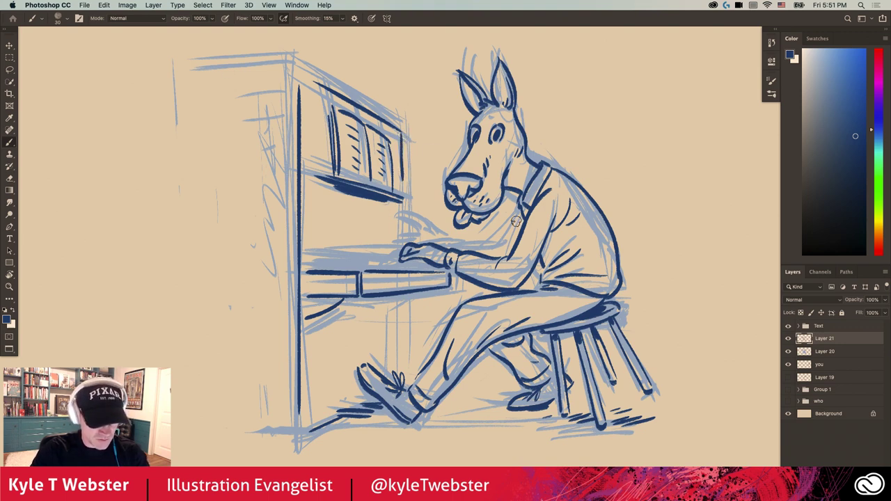
- Ink the donkey's far forearm, cuff and raised hand behind the near hand
{"action": "mouse_move", "coordinate": [521, 214]}
{"action": "left_mouse_down"}
{"action": "mouse_move", "coordinate": [497, 258]}
{"action": "mouse_move", "coordinate": [465, 239]}
{"action": "mouse_move", "coordinate": [460, 248]}
{"action": "left_mouse_up"}
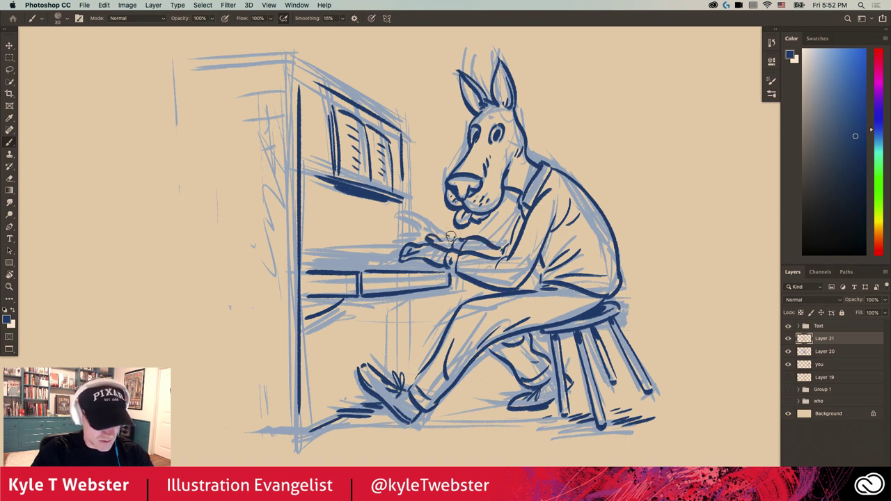
{"action": "mouse_move", "coordinate": [445, 235]}
{"action": "left_mouse_down"}
{"action": "mouse_move", "coordinate": [427, 228]}
{"action": "mouse_move", "coordinate": [417, 238]}
{"action": "mouse_move", "coordinate": [437, 230]}
{"action": "left_mouse_up"}
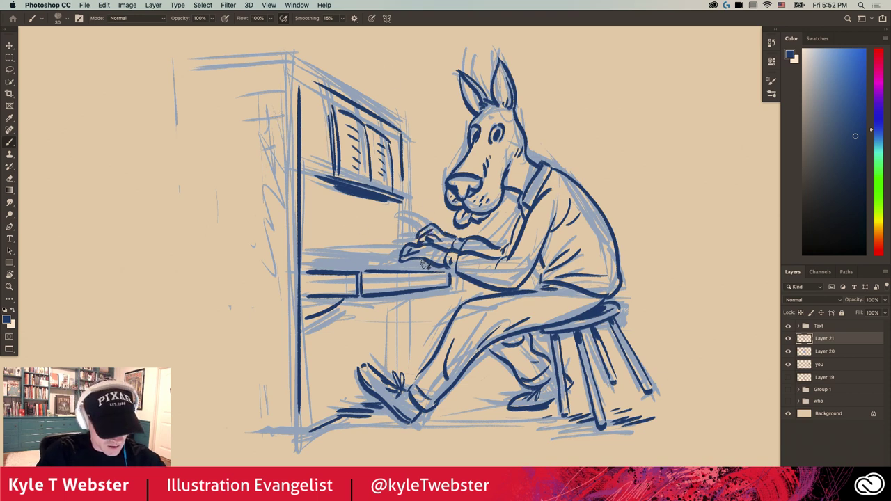
- Dot a row of piano keys under the hands and ink the dark line along the back of the keyboard
{"action": "left_click", "coordinate": [412, 268]}
{"action": "left_click", "coordinate": [402, 268]}
{"action": "left_click", "coordinate": [392, 268]}
{"action": "left_click", "coordinate": [383, 267]}
{"action": "left_click", "coordinate": [377, 267]}
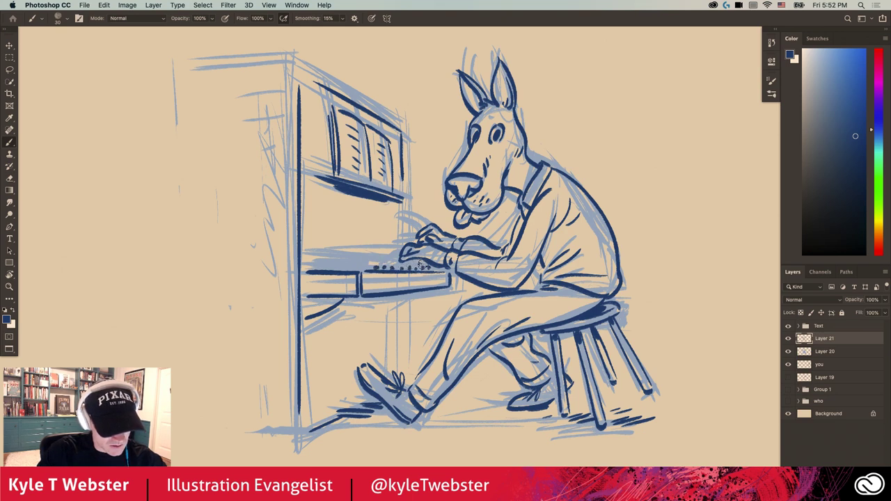
{"action": "left_click_drag", "start_coordinate": [422, 264], "coordinate": [330, 263]}
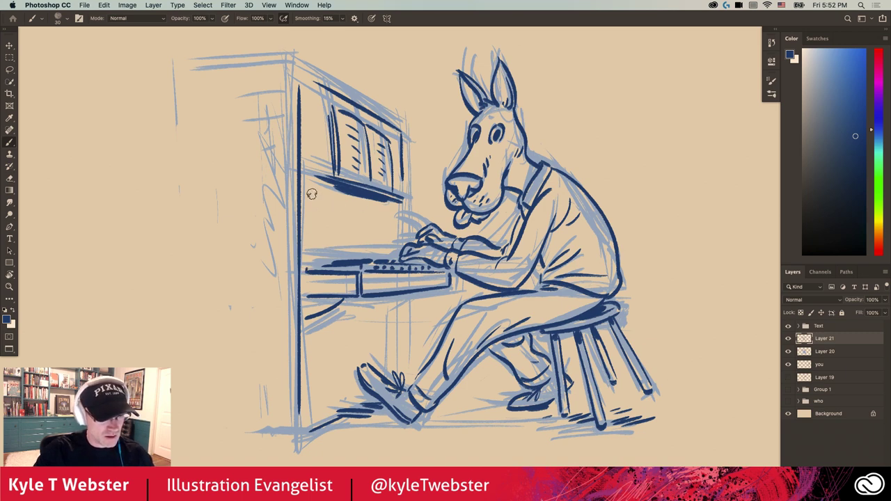
- Ink a floor line at the base of the piano's corner and add shadow strokes under the near shoe
{"action": "left_click_drag", "start_coordinate": [279, 223], "coordinate": [291, 199]}
{"action": "left_click_drag", "start_coordinate": [310, 406], "coordinate": [263, 408]}
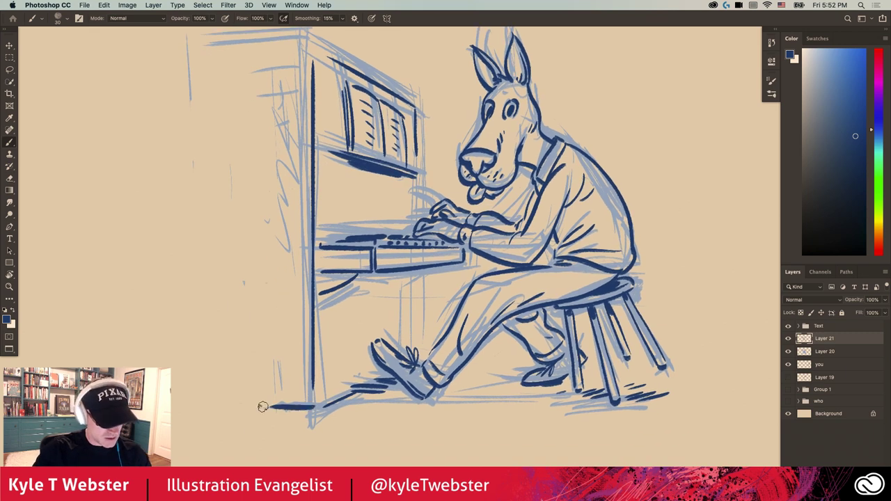
{"action": "left_click_drag", "start_coordinate": [415, 400], "coordinate": [377, 399]}
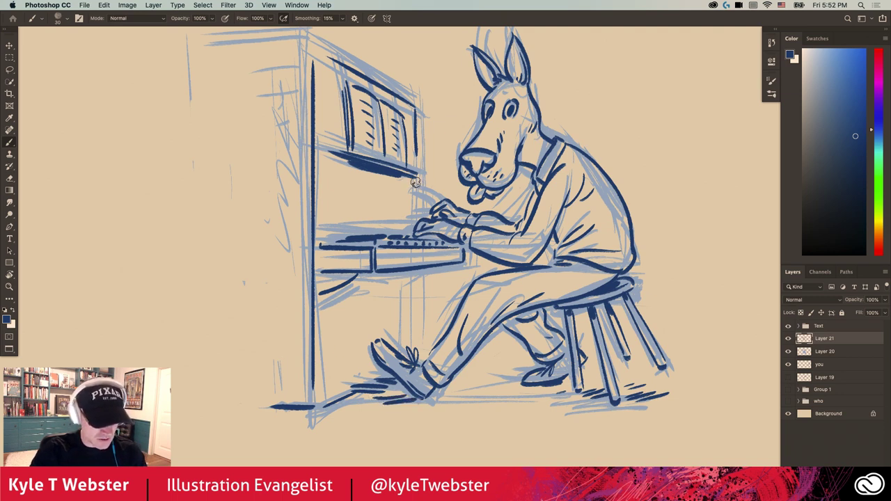
- Ink the piano's far vertical edge above and below the keyboard, and hide the rough sketch on Layer 20
{"action": "left_click_drag", "start_coordinate": [415, 182], "coordinate": [416, 212]}
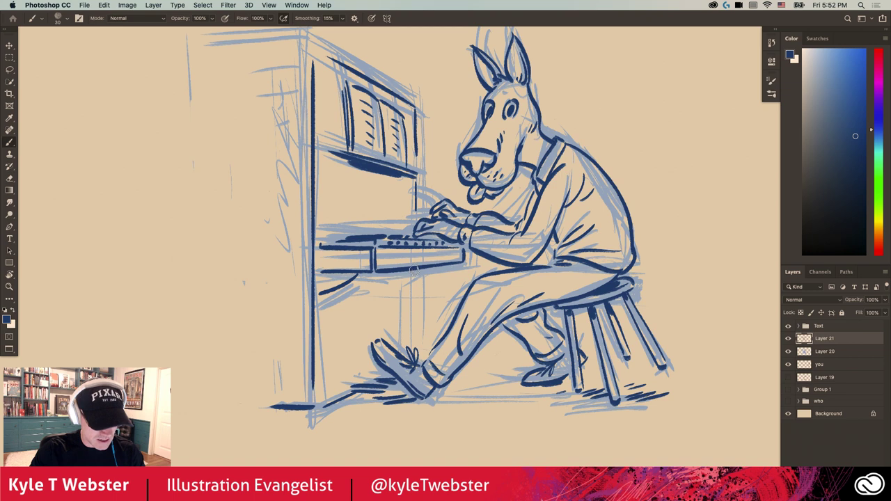
{"action": "left_click_drag", "start_coordinate": [414, 268], "coordinate": [410, 341]}
{"action": "left_click", "coordinate": [342, 299], "text": "alt"}
{"action": "left_click_drag", "start_coordinate": [306, 261], "coordinate": [283, 269]}
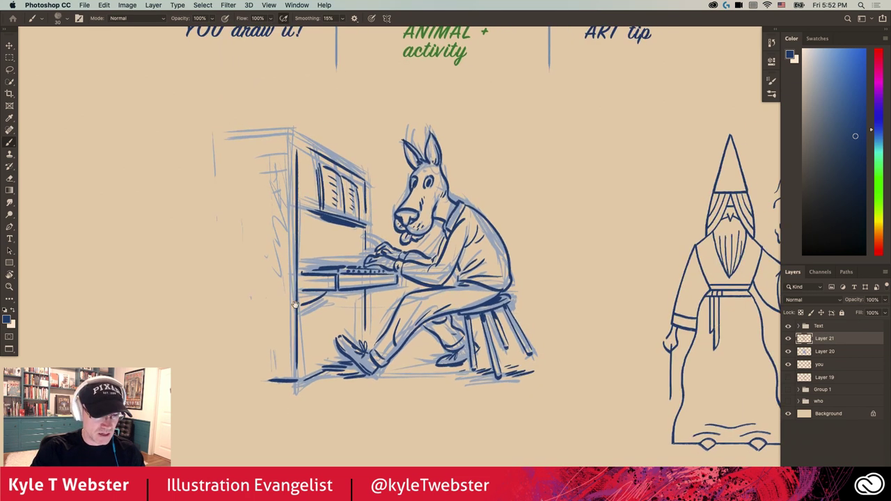
{"action": "left_click", "coordinate": [788, 351]}
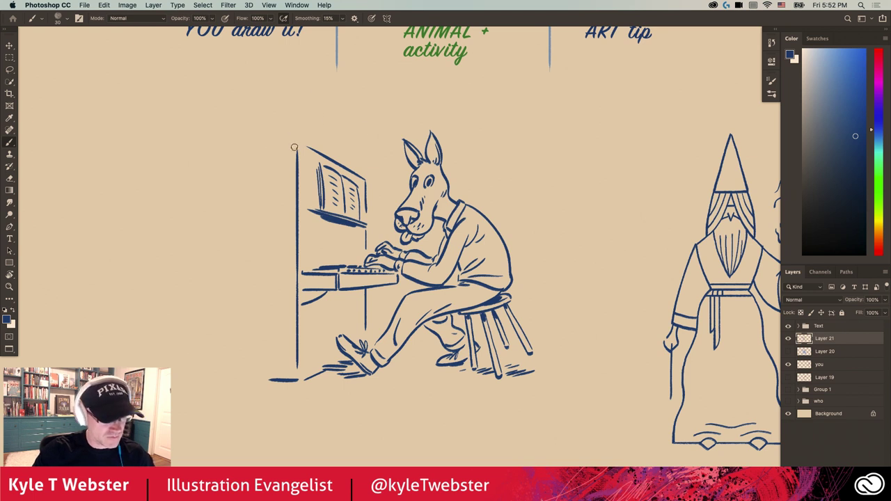
- Ink the top edge of the piano's side panel and add short vertical accent strokes near its upper front corner
{"action": "left_click_drag", "start_coordinate": [294, 147], "coordinate": [238, 147]}
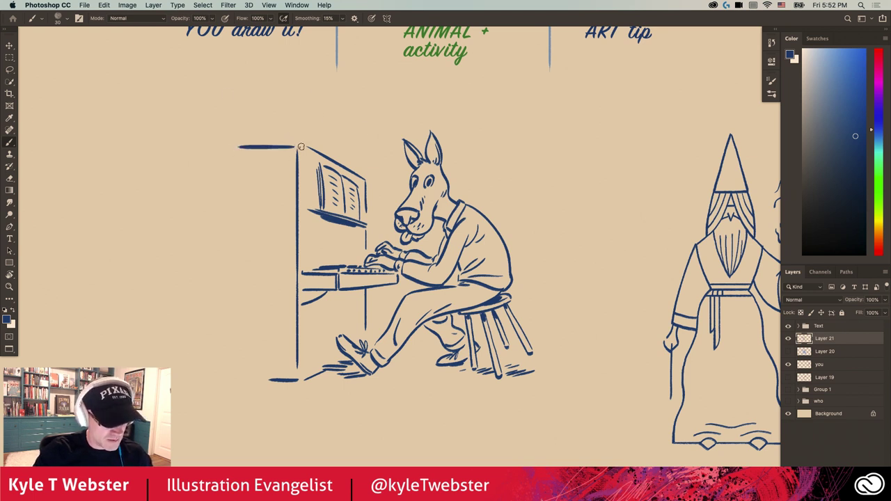
{"action": "left_click_drag", "start_coordinate": [293, 148], "coordinate": [290, 211]}
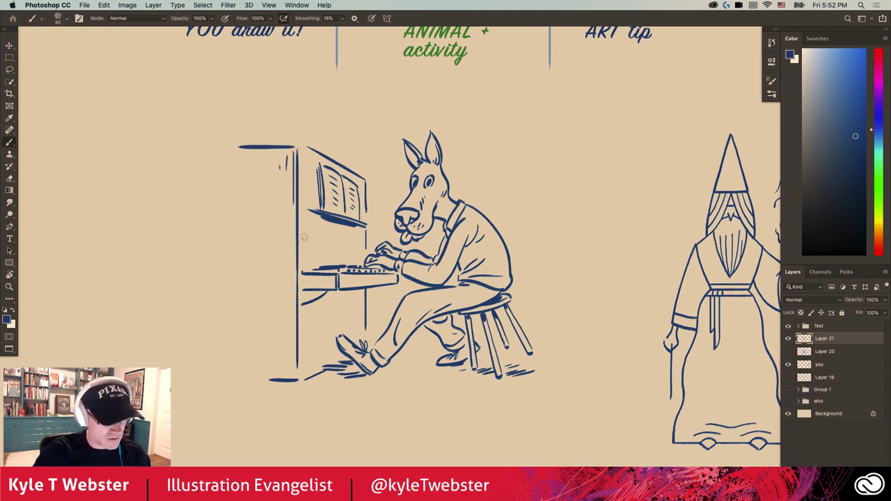
{"action": "left_click_drag", "start_coordinate": [277, 299], "coordinate": [264, 293]}
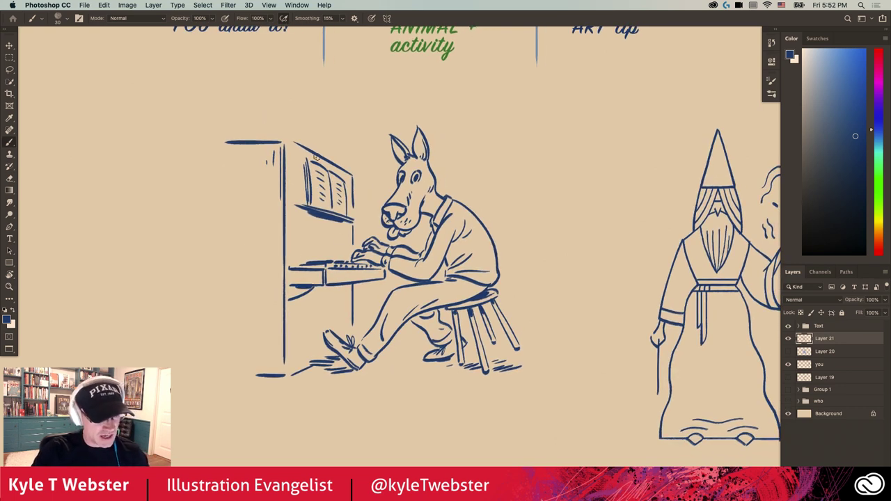
{"action": "left_click_drag", "start_coordinate": [286, 224], "coordinate": [264, 231]}
- Add short radiating accent lines on both sides of the donkey's head
{"action": "left_click", "coordinate": [410, 195], "text": "super"}
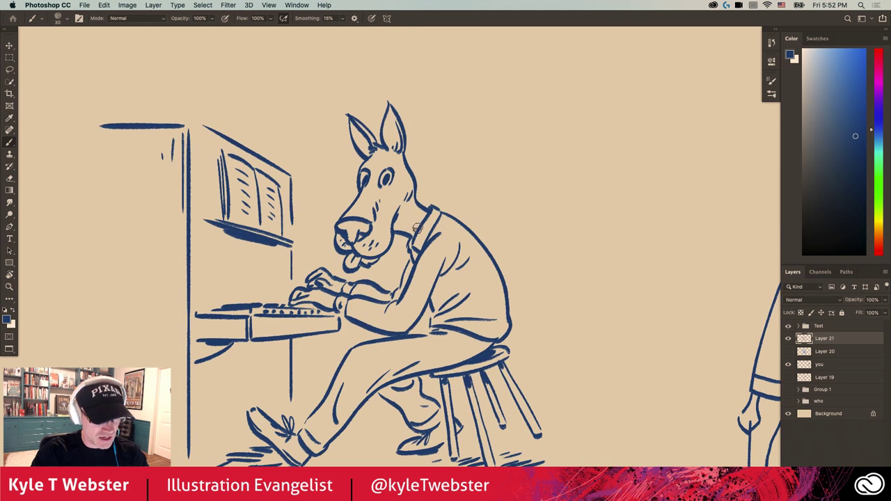
{"action": "scroll", "coordinate": [307, 240], "scroll_direction": "down", "scroll_amount": 1}
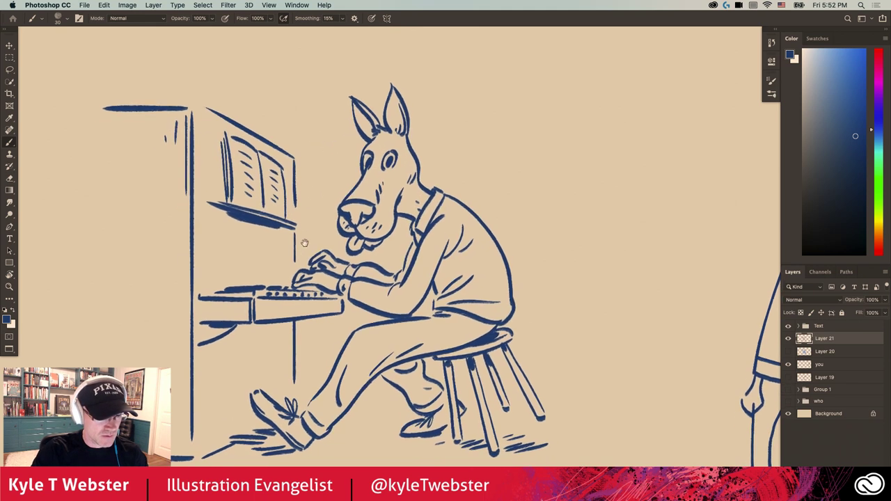
{"action": "scroll", "coordinate": [349, 218], "scroll_direction": "up", "scroll_amount": 3}
{"action": "scroll", "coordinate": [349, 219], "scroll_direction": "up", "scroll_amount": 2}
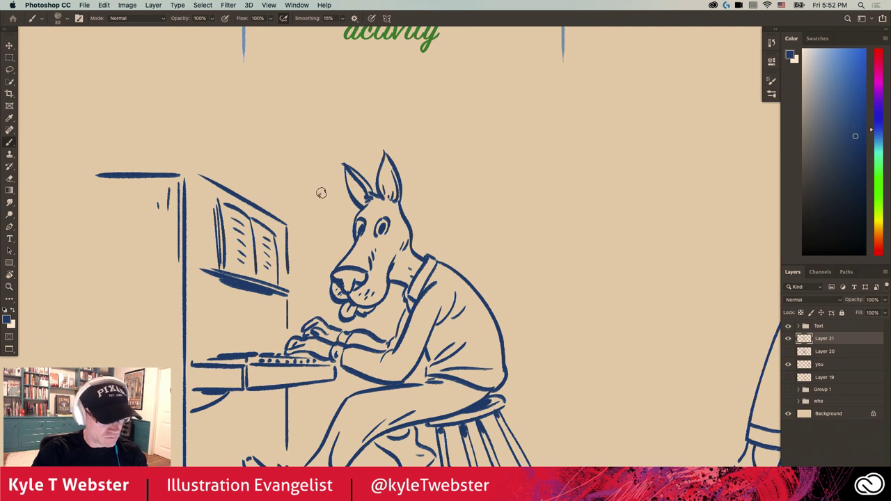
{"action": "mouse_move", "coordinate": [329, 189]}
{"action": "left_mouse_down"}
{"action": "mouse_move", "coordinate": [310, 165]}
{"action": "mouse_move", "coordinate": [300, 207]}
{"action": "left_mouse_up"}
{"action": "mouse_move", "coordinate": [424, 203]}
{"action": "left_mouse_down"}
{"action": "mouse_move", "coordinate": [436, 185]}
{"action": "mouse_move", "coordinate": [464, 184]}
{"action": "left_mouse_up"}
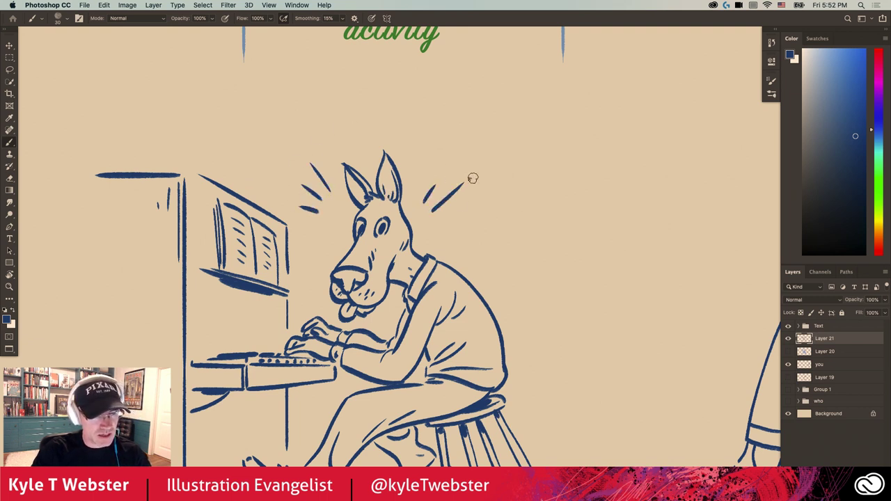
{"action": "mouse_move", "coordinate": [443, 221]}
{"action": "left_mouse_down"}
{"action": "mouse_move", "coordinate": [465, 209]}
{"action": "mouse_move", "coordinate": [460, 231]}
{"action": "left_mouse_up"}
- Lasso the whole donkey and piano drawing and move it to the left side of the canvas
{"action": "key", "text": "super+minus"}
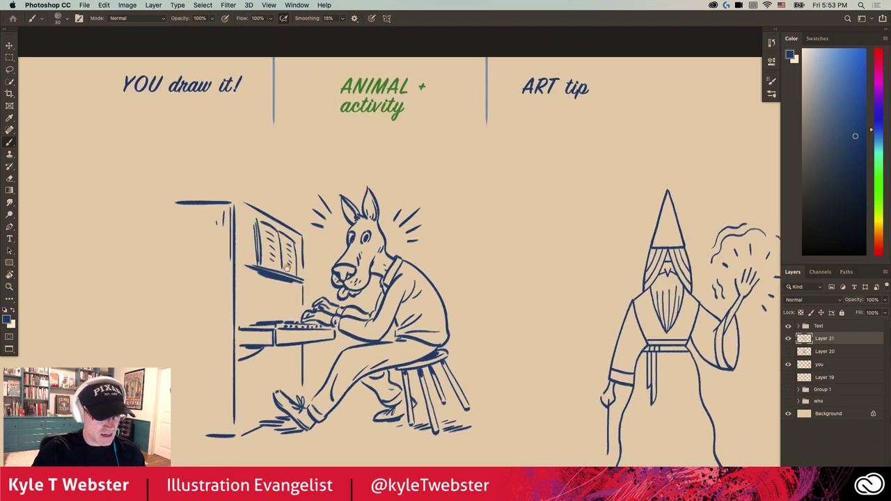
{"action": "left_click_drag", "start_coordinate": [251, 395], "coordinate": [333, 307]}
{"action": "left_click", "coordinate": [227, 314], "text": "alt"}
{"action": "key", "text": "l"}
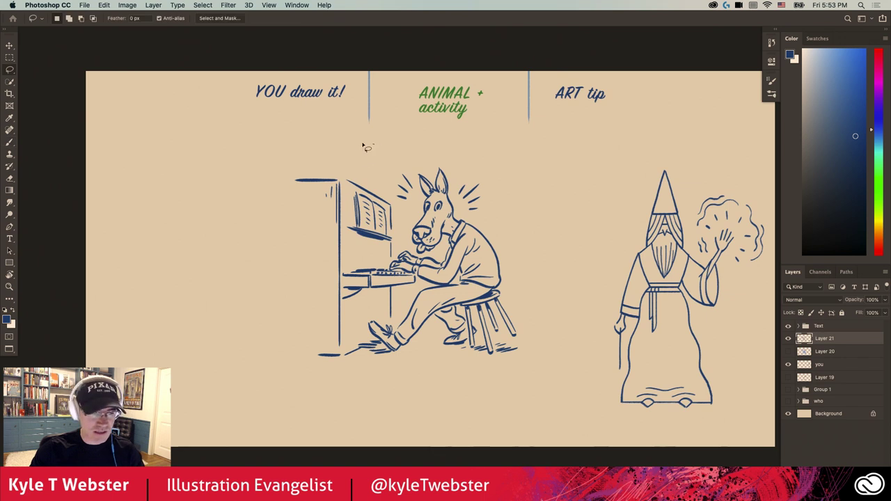
{"action": "mouse_move", "coordinate": [365, 145]}
{"action": "left_mouse_down"}
{"action": "mouse_move", "coordinate": [427, 385]}
{"action": "mouse_move", "coordinate": [369, 149]}
{"action": "left_mouse_up"}
{"action": "mouse_move", "coordinate": [524, 314]}
{"action": "left_mouse_down"}
{"action": "mouse_move", "coordinate": [538, 363]}
{"action": "mouse_move", "coordinate": [440, 321]}
{"action": "left_mouse_up"}
{"action": "key", "text": "v"}
{"action": "mouse_move", "coordinate": [360, 281]}
{"action": "left_mouse_down"}
{"action": "mouse_move", "coordinate": [210, 285]}
{"action": "mouse_move", "coordinate": [198, 295]}
{"action": "left_mouse_up"}
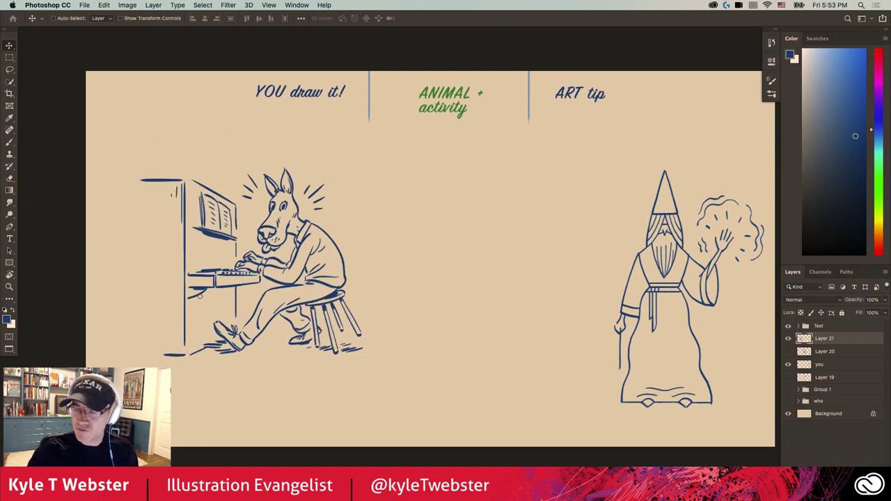
- Set the brush colour to light blue and sketch a round head shape in the empty space between the donkey and the wizard
{"action": "key", "text": "b"}
{"action": "scroll", "coordinate": [198, 295], "scroll_direction": "right", "scroll_amount": 5}
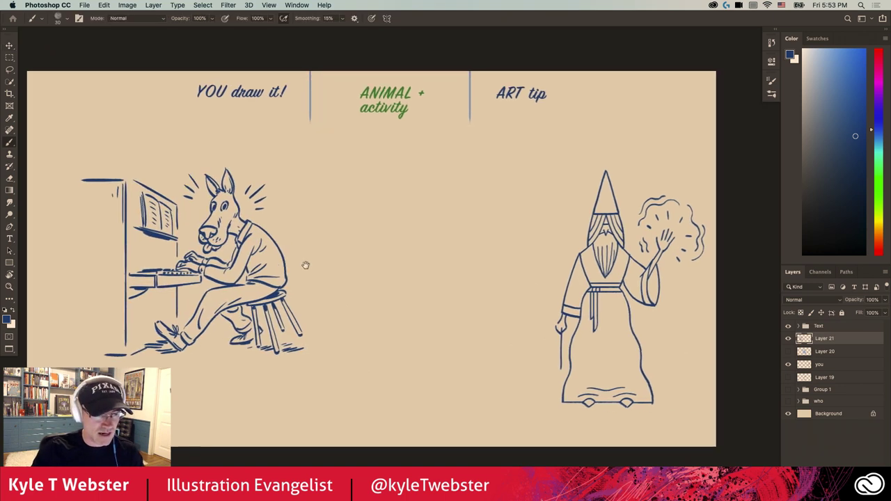
{"action": "left_click_drag", "start_coordinate": [282, 315], "coordinate": [292, 317]}
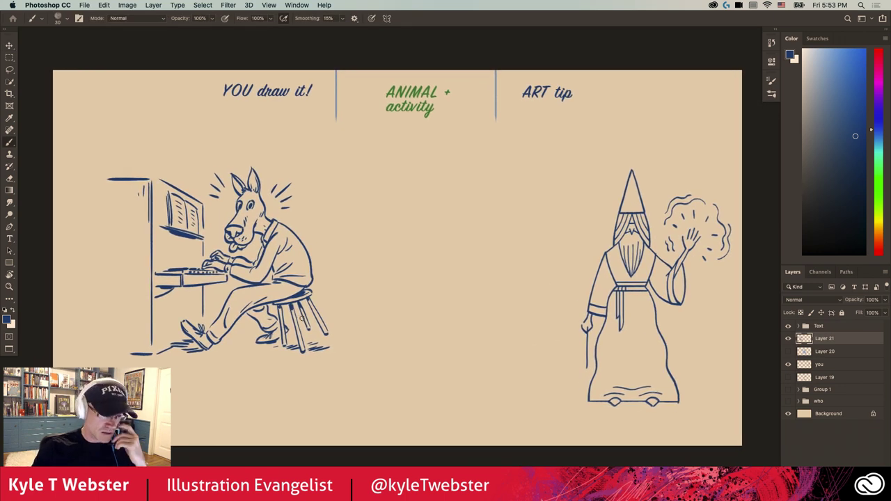
{"action": "left_click", "coordinate": [354, 319], "text": "super"}
{"action": "left_click_drag", "start_coordinate": [349, 319], "coordinate": [311, 328]}
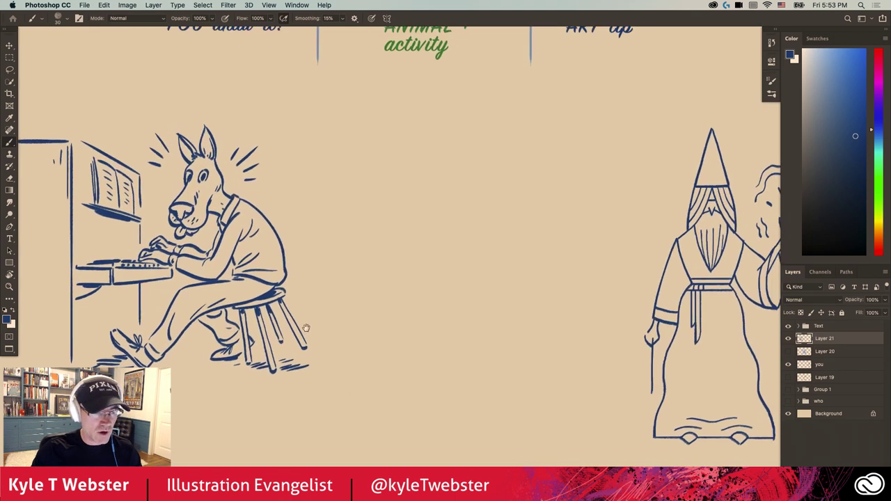
{"action": "left_click", "coordinate": [833, 68]}
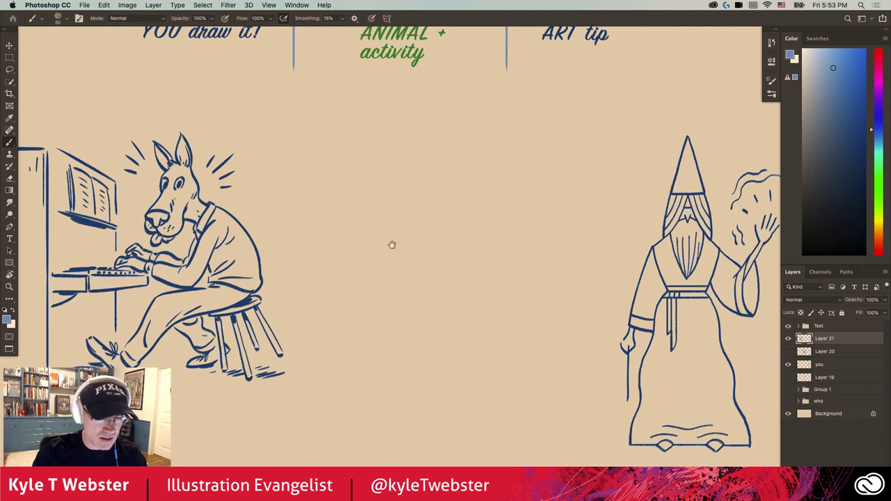
{"action": "scroll", "coordinate": [392, 244], "scroll_direction": "right", "scroll_amount": 3}
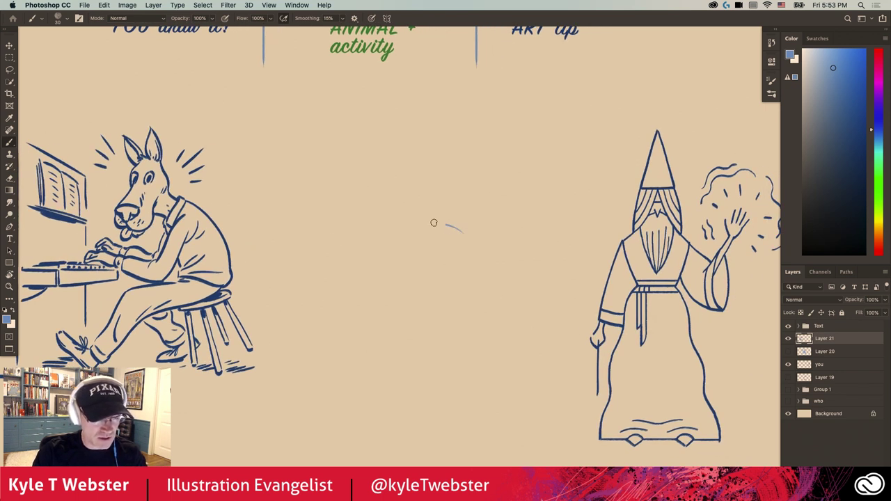
{"action": "mouse_move", "coordinate": [434, 223]}
{"action": "left_mouse_down"}
{"action": "mouse_move", "coordinate": [466, 311]}
{"action": "mouse_move", "coordinate": [408, 322]}
{"action": "mouse_move", "coordinate": [381, 230]}
{"action": "left_mouse_up"}
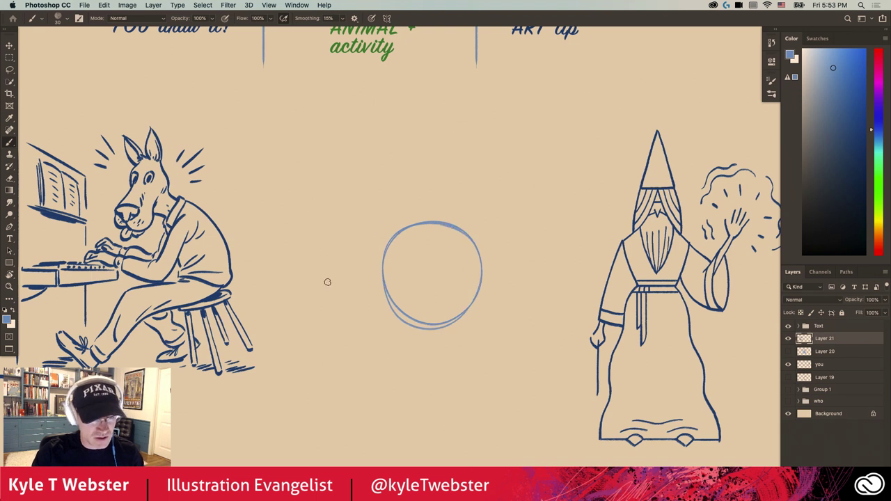
- Sketch vertical and horizontal guide lines crossing at the centre of the head circle
{"action": "scroll", "coordinate": [310, 267], "scroll_direction": "right", "scroll_amount": 3}
{"action": "scroll", "coordinate": [311, 267], "scroll_direction": "down", "scroll_amount": 1}
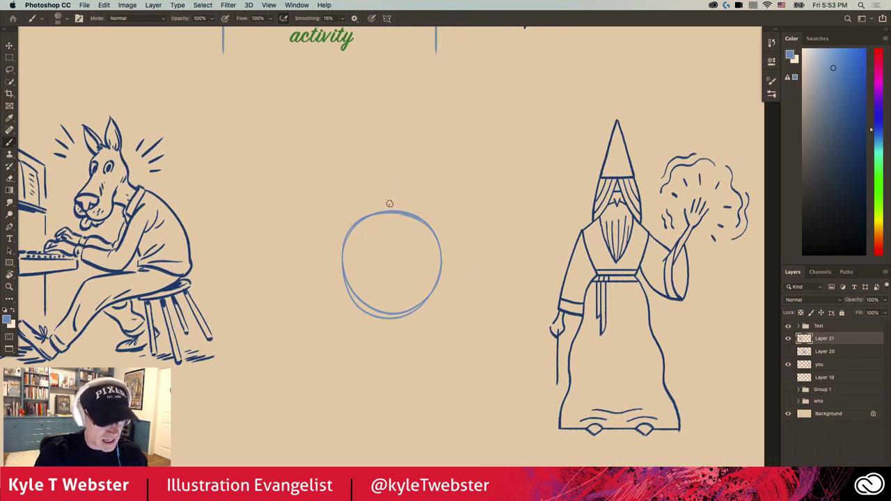
{"action": "mouse_move", "coordinate": [388, 209]}
{"action": "left_mouse_down"}
{"action": "mouse_move", "coordinate": [391, 324]}
{"action": "mouse_move", "coordinate": [390, 205]}
{"action": "left_mouse_up"}
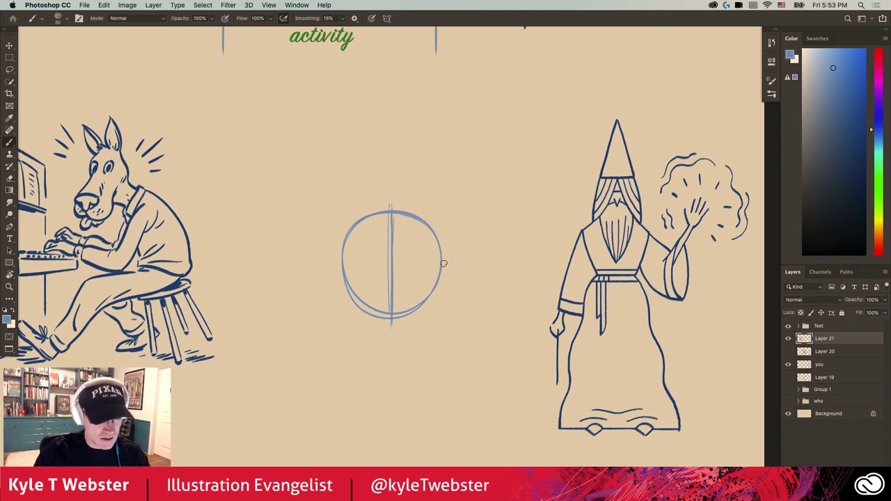
{"action": "left_click_drag", "start_coordinate": [456, 262], "coordinate": [345, 262]}
{"action": "left_click_drag", "start_coordinate": [421, 263], "coordinate": [335, 262]}
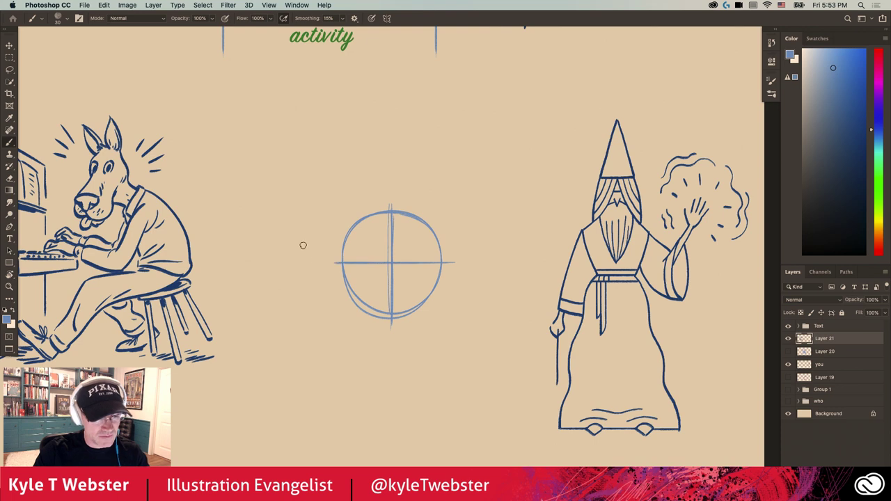
- Sketch the face along the guides: two dot eyes with curved lids above and below, a small nose and a slight smile
{"action": "left_click", "coordinate": [369, 253]}
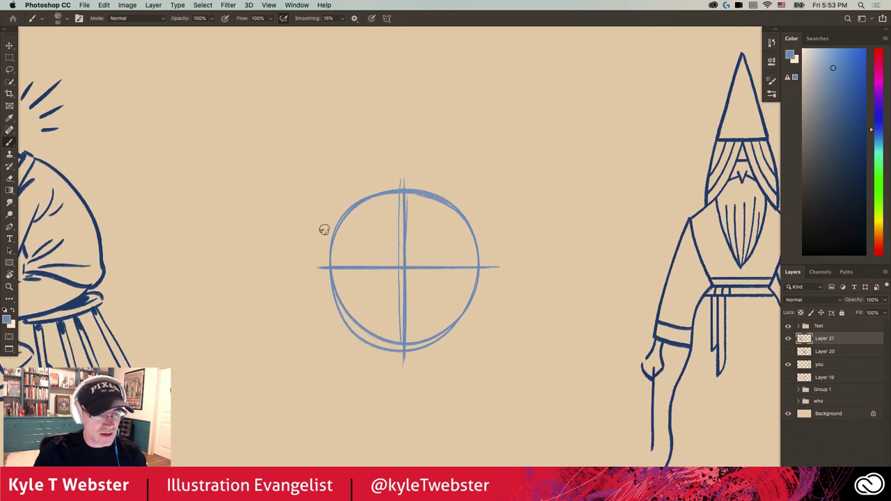
{"action": "left_click", "coordinate": [374, 265]}
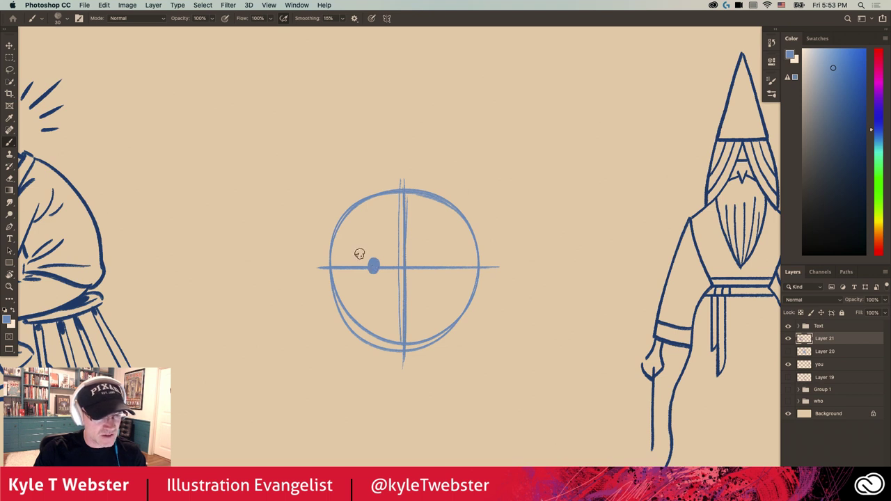
{"action": "left_click", "coordinate": [433, 267]}
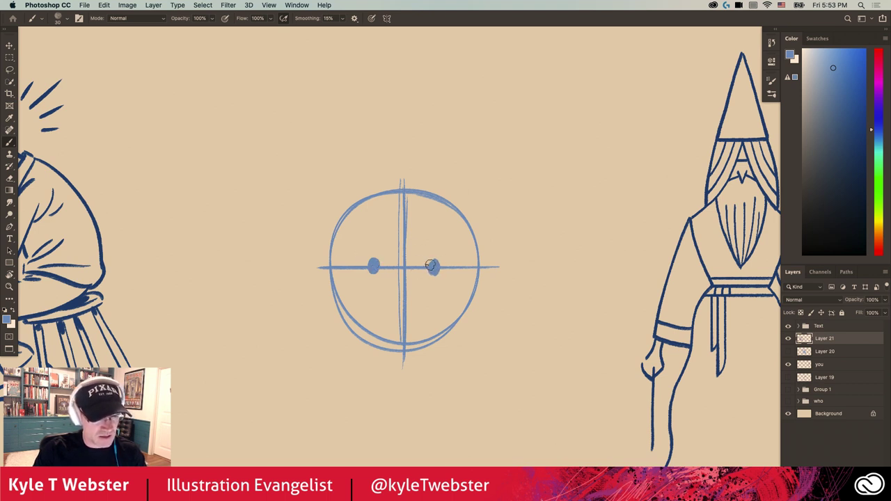
{"action": "mouse_move", "coordinate": [385, 259]}
{"action": "left_mouse_down"}
{"action": "mouse_move", "coordinate": [360, 251]}
{"action": "mouse_move", "coordinate": [382, 276]}
{"action": "left_mouse_up"}
{"action": "mouse_move", "coordinate": [446, 259]}
{"action": "left_mouse_down"}
{"action": "mouse_move", "coordinate": [423, 254]}
{"action": "mouse_move", "coordinate": [424, 276]}
{"action": "mouse_move", "coordinate": [401, 293]}
{"action": "left_mouse_up"}
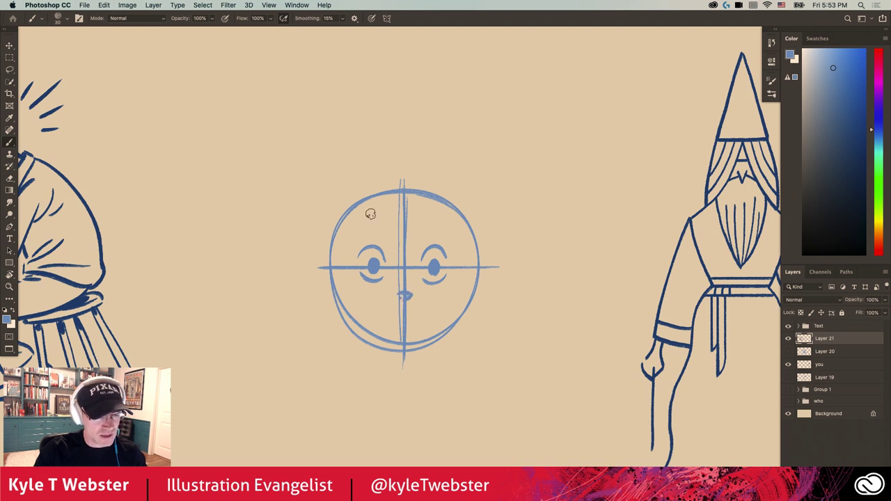
{"action": "scroll", "coordinate": [344, 249], "scroll_direction": "down", "scroll_amount": 3}
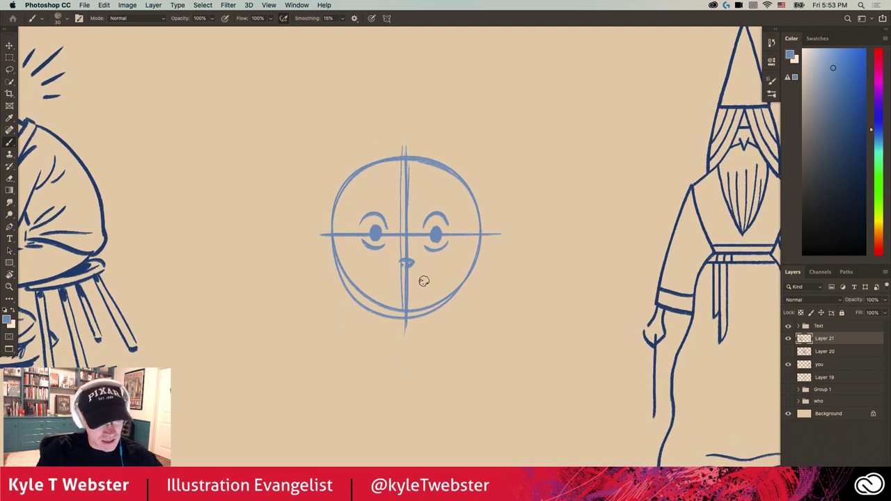
{"action": "left_click_drag", "start_coordinate": [430, 278], "coordinate": [387, 281]}
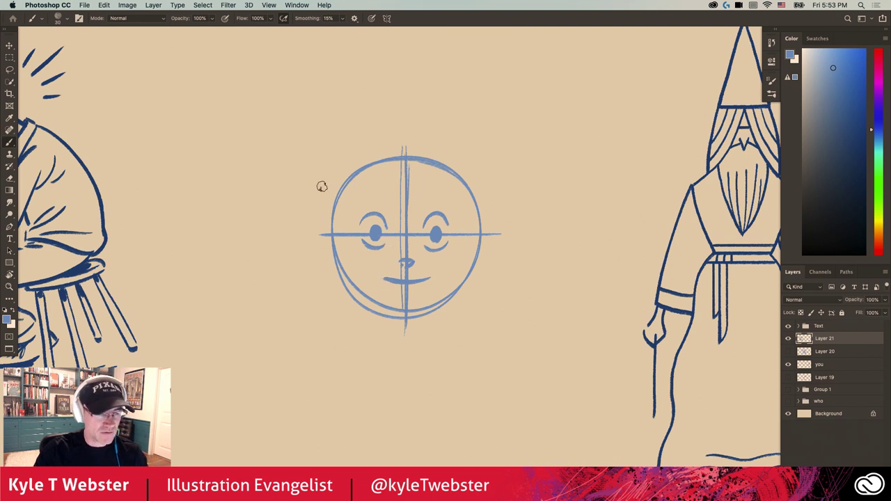
- Sketch swooping fringe strands across the forehead and temples, and a tousled hair outline above the head circle
{"action": "mouse_move", "coordinate": [434, 178]}
{"action": "left_mouse_down"}
{"action": "mouse_move", "coordinate": [387, 209]}
{"action": "mouse_move", "coordinate": [361, 179]}
{"action": "mouse_move", "coordinate": [473, 211]}
{"action": "mouse_move", "coordinate": [479, 224]}
{"action": "left_mouse_up"}
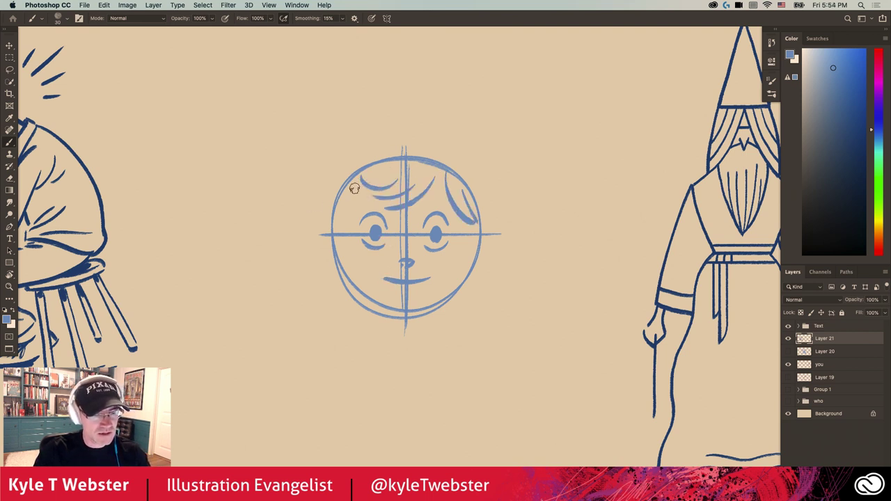
{"action": "left_click_drag", "start_coordinate": [358, 183], "coordinate": [330, 225]}
{"action": "left_click_drag", "start_coordinate": [386, 151], "coordinate": [374, 160]}
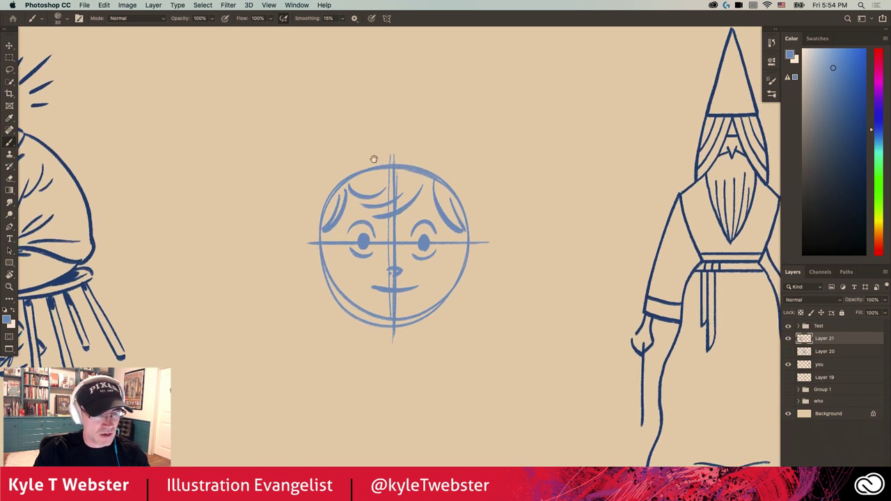
{"action": "mouse_move", "coordinate": [432, 168]}
{"action": "left_mouse_down"}
{"action": "mouse_move", "coordinate": [389, 133]}
{"action": "mouse_move", "coordinate": [397, 134]}
{"action": "mouse_move", "coordinate": [346, 152]}
{"action": "mouse_move", "coordinate": [365, 154]}
{"action": "mouse_move", "coordinate": [332, 151]}
{"action": "mouse_move", "coordinate": [344, 169]}
{"action": "mouse_move", "coordinate": [317, 214]}
{"action": "mouse_move", "coordinate": [448, 180]}
{"action": "mouse_move", "coordinate": [468, 213]}
{"action": "left_mouse_up"}
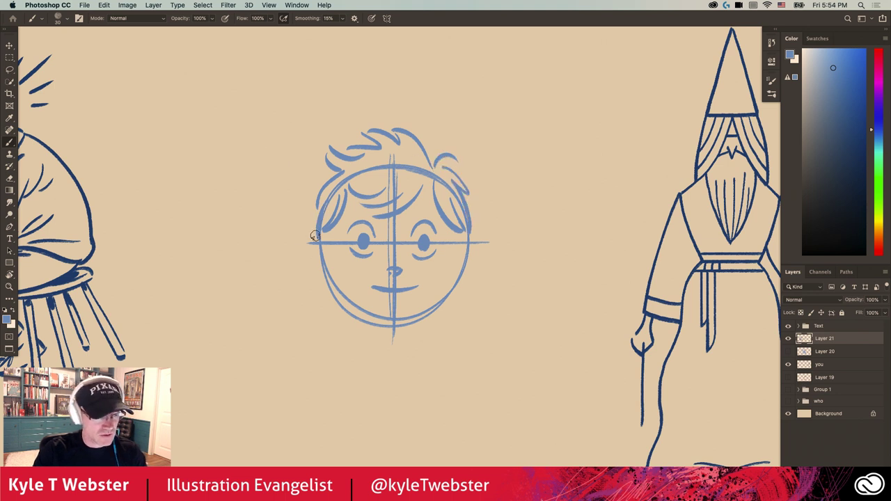
- Sketch an ear on each side of the head at the eye line, and two short neck lines below the chin
{"action": "left_click_drag", "start_coordinate": [313, 231], "coordinate": [321, 281]}
{"action": "mouse_move", "coordinate": [471, 231]}
{"action": "left_mouse_down"}
{"action": "mouse_move", "coordinate": [482, 237]}
{"action": "mouse_move", "coordinate": [461, 280]}
{"action": "left_mouse_up"}
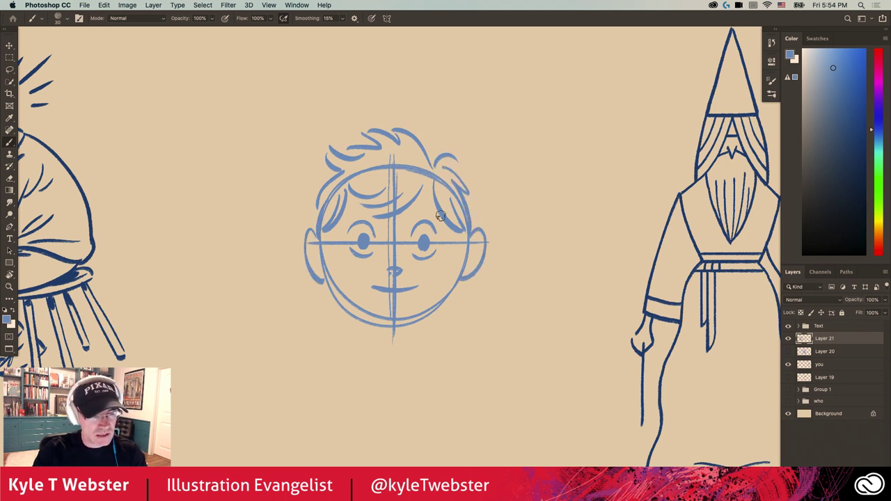
{"action": "left_click_drag", "start_coordinate": [409, 317], "coordinate": [413, 348]}
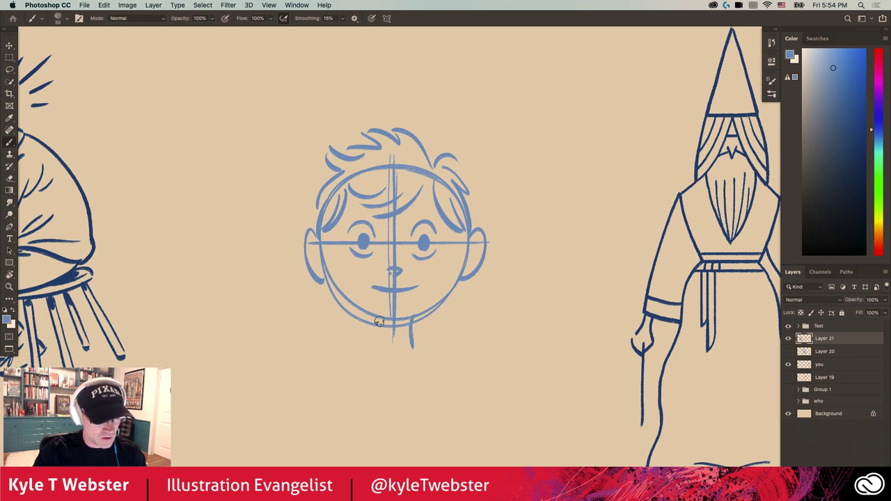
{"action": "left_click_drag", "start_coordinate": [380, 320], "coordinate": [373, 348]}
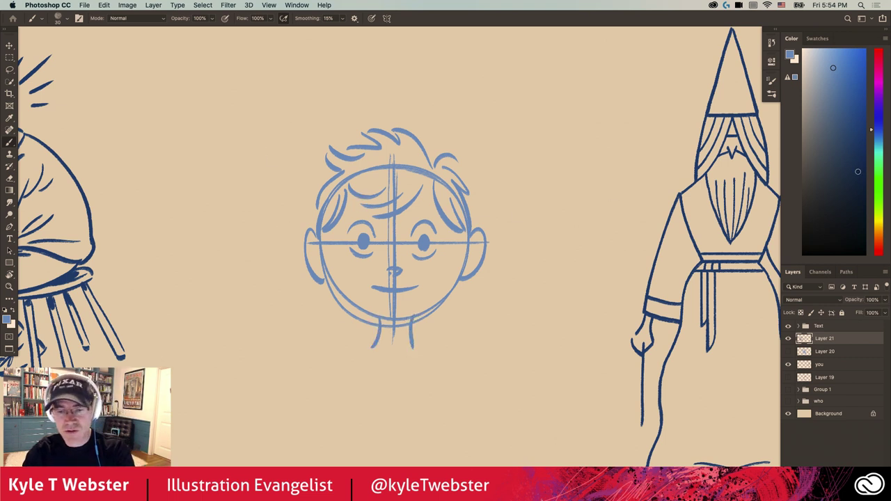
- Switch the brush to dark navy and ink the fringe strands, eyes with lids, nose and smile over the light blue sketch
{"action": "left_click", "coordinate": [858, 170]}
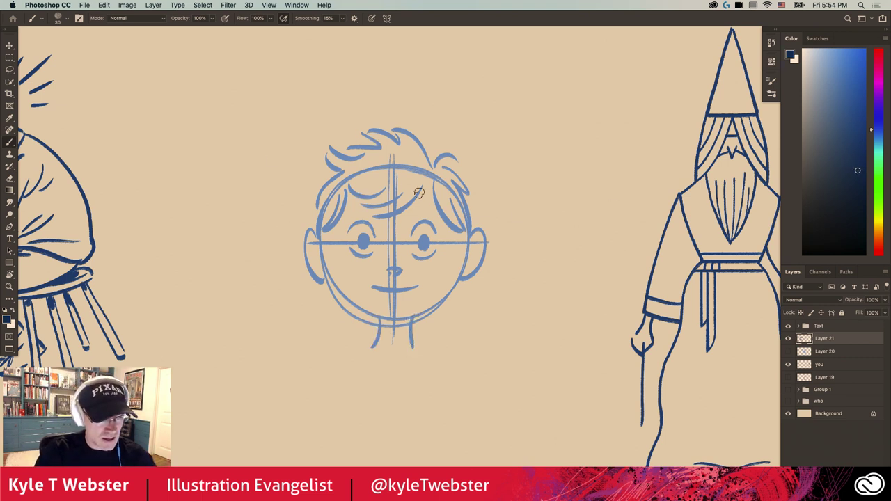
{"action": "mouse_move", "coordinate": [419, 193]}
{"action": "left_mouse_down"}
{"action": "mouse_move", "coordinate": [369, 216]}
{"action": "mouse_move", "coordinate": [348, 198]}
{"action": "mouse_move", "coordinate": [464, 229]}
{"action": "left_mouse_up"}
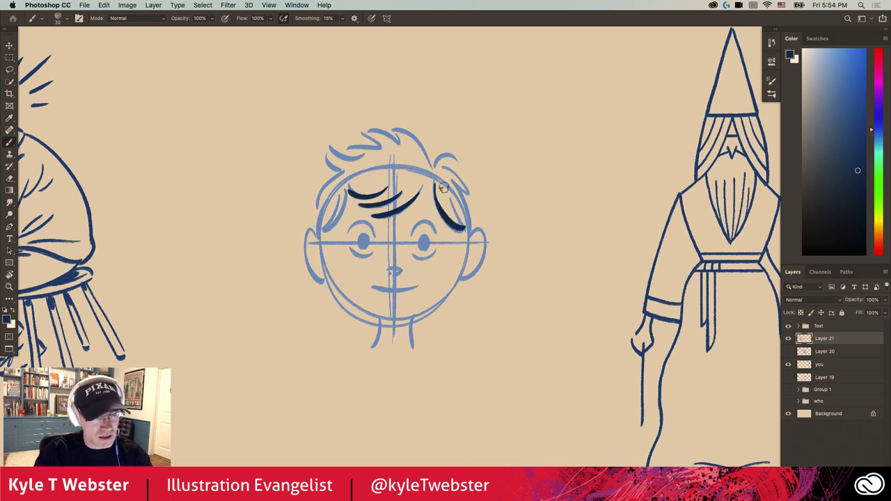
{"action": "mouse_move", "coordinate": [348, 191]}
{"action": "left_mouse_down"}
{"action": "mouse_move", "coordinate": [321, 229]}
{"action": "mouse_move", "coordinate": [361, 242]}
{"action": "mouse_move", "coordinate": [422, 243]}
{"action": "mouse_move", "coordinate": [412, 233]}
{"action": "mouse_move", "coordinate": [348, 231]}
{"action": "mouse_move", "coordinate": [347, 255]}
{"action": "left_mouse_up"}
{"action": "mouse_move", "coordinate": [437, 252]}
{"action": "left_mouse_down"}
{"action": "mouse_move", "coordinate": [396, 271]}
{"action": "mouse_move", "coordinate": [388, 285]}
{"action": "mouse_move", "coordinate": [413, 289]}
{"action": "mouse_move", "coordinate": [382, 292]}
{"action": "left_mouse_up"}
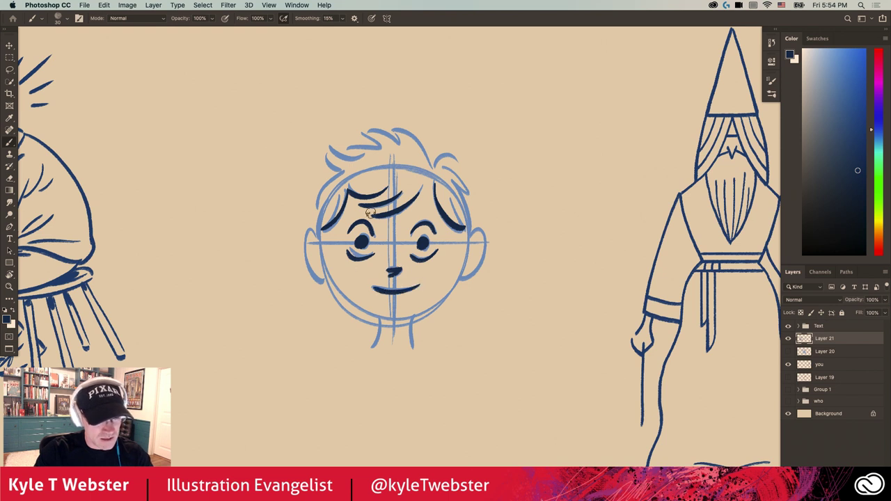
- Ink a jawline that narrows the cheeks and chin inside the sketched circle, and the two short neck lines below it
{"action": "mouse_move", "coordinate": [468, 244]}
{"action": "left_mouse_down"}
{"action": "mouse_move", "coordinate": [453, 287]}
{"action": "mouse_move", "coordinate": [381, 306]}
{"action": "mouse_move", "coordinate": [412, 310]}
{"action": "mouse_move", "coordinate": [381, 315]}
{"action": "left_mouse_up"}
{"action": "mouse_move", "coordinate": [325, 258]}
{"action": "left_mouse_down"}
{"action": "mouse_move", "coordinate": [384, 314]}
{"action": "mouse_move", "coordinate": [375, 346]}
{"action": "left_mouse_up"}
{"action": "left_click_drag", "start_coordinate": [409, 316], "coordinate": [414, 346]}
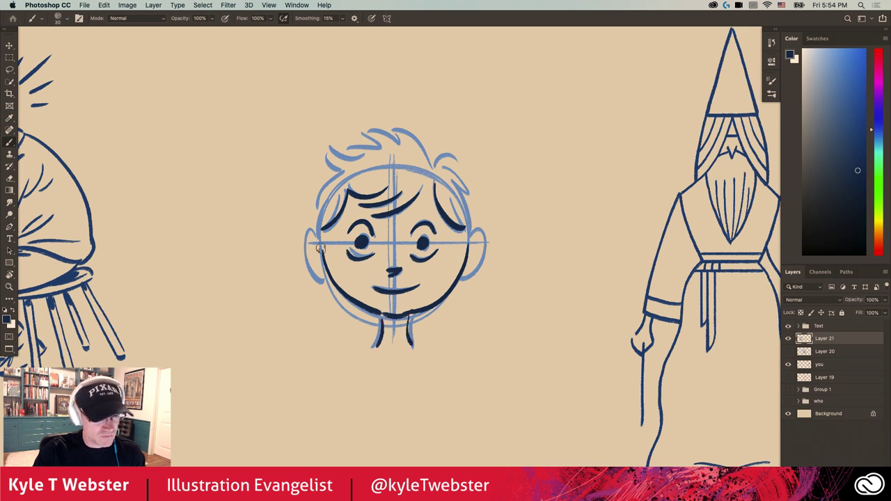
- Ink both ears at the eye line and a tousled hair outline of short curved tufts from temple to temple
{"action": "left_click_drag", "start_coordinate": [315, 233], "coordinate": [325, 277]}
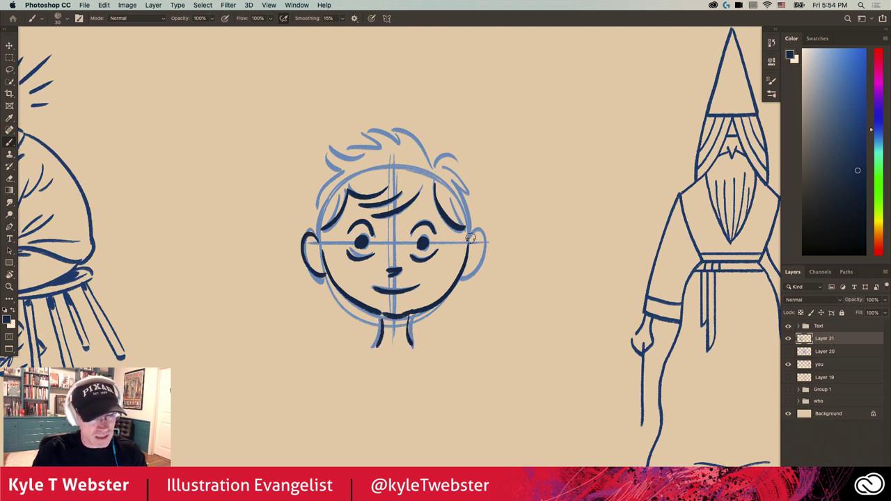
{"action": "left_click_drag", "start_coordinate": [470, 237], "coordinate": [464, 273]}
{"action": "mouse_move", "coordinate": [470, 224]}
{"action": "left_mouse_down"}
{"action": "mouse_move", "coordinate": [455, 174]}
{"action": "mouse_move", "coordinate": [467, 181]}
{"action": "mouse_move", "coordinate": [446, 163]}
{"action": "mouse_move", "coordinate": [461, 161]}
{"action": "mouse_move", "coordinate": [466, 167]}
{"action": "mouse_move", "coordinate": [431, 143]}
{"action": "mouse_move", "coordinate": [431, 156]}
{"action": "mouse_move", "coordinate": [368, 125]}
{"action": "mouse_move", "coordinate": [367, 146]}
{"action": "mouse_move", "coordinate": [349, 135]}
{"action": "mouse_move", "coordinate": [334, 145]}
{"action": "mouse_move", "coordinate": [346, 165]}
{"action": "mouse_move", "coordinate": [317, 164]}
{"action": "mouse_move", "coordinate": [336, 182]}
{"action": "mouse_move", "coordinate": [324, 209]}
{"action": "left_mouse_up"}
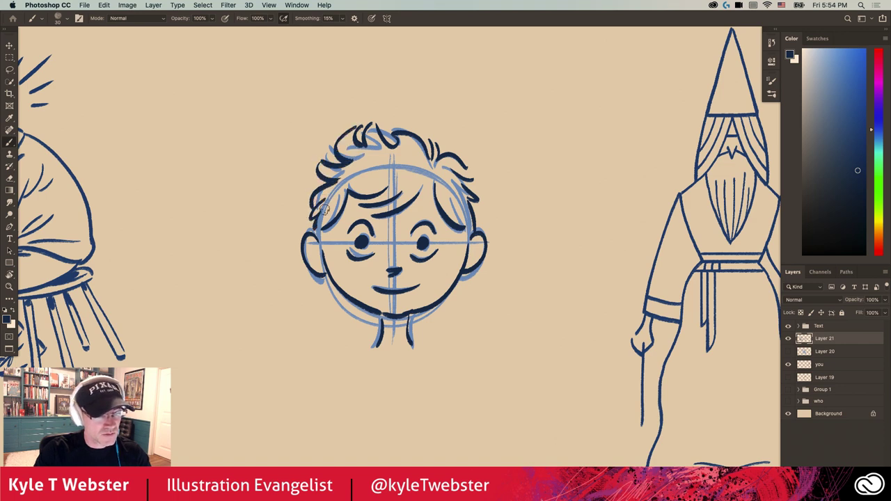
- Fill in a dark navy shadow under the child's chin, between the two neck lines
{"action": "left_click", "coordinate": [346, 258], "text": "alt+super"}
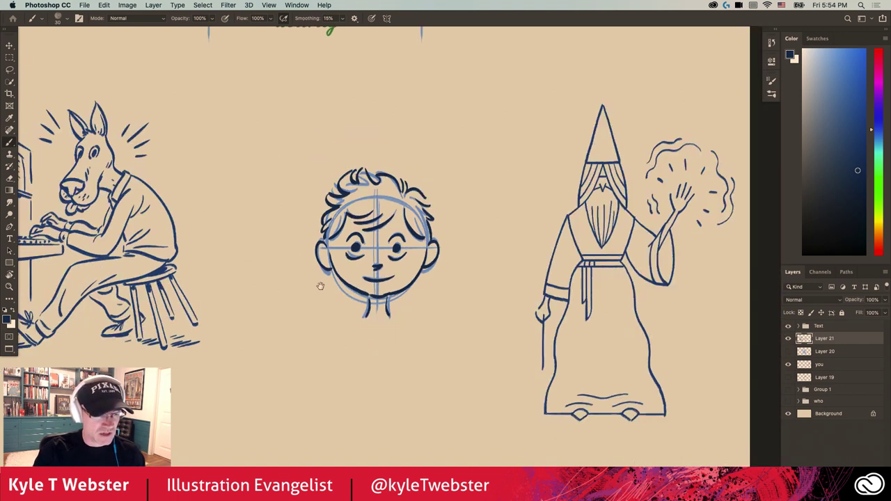
{"action": "left_click_drag", "start_coordinate": [303, 313], "coordinate": [322, 308]}
{"action": "left_click_drag", "start_coordinate": [402, 295], "coordinate": [390, 298]}
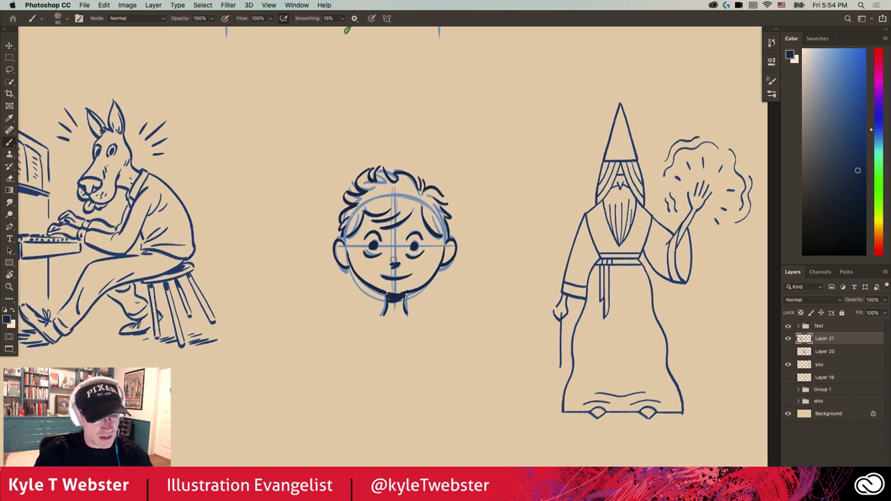